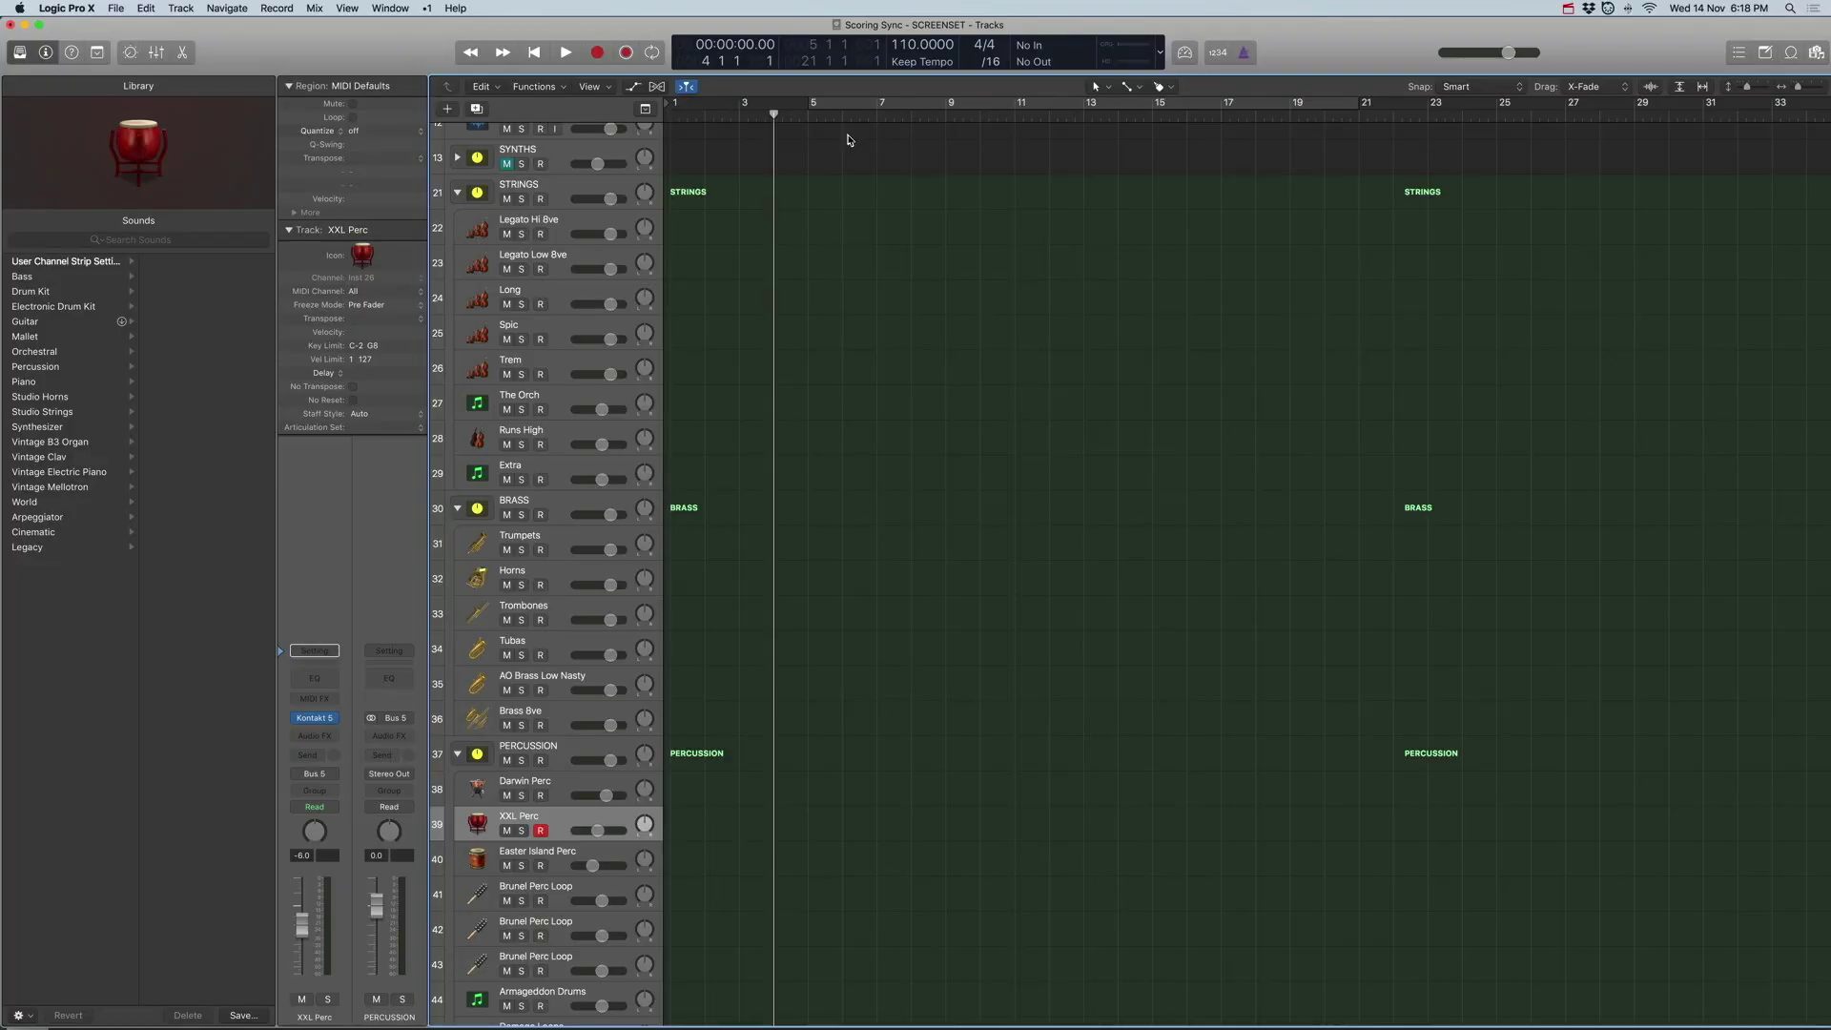
Advance Logic's playhead one bar, from bar 4 to bar 5 (5 1 1 1)
key(period)
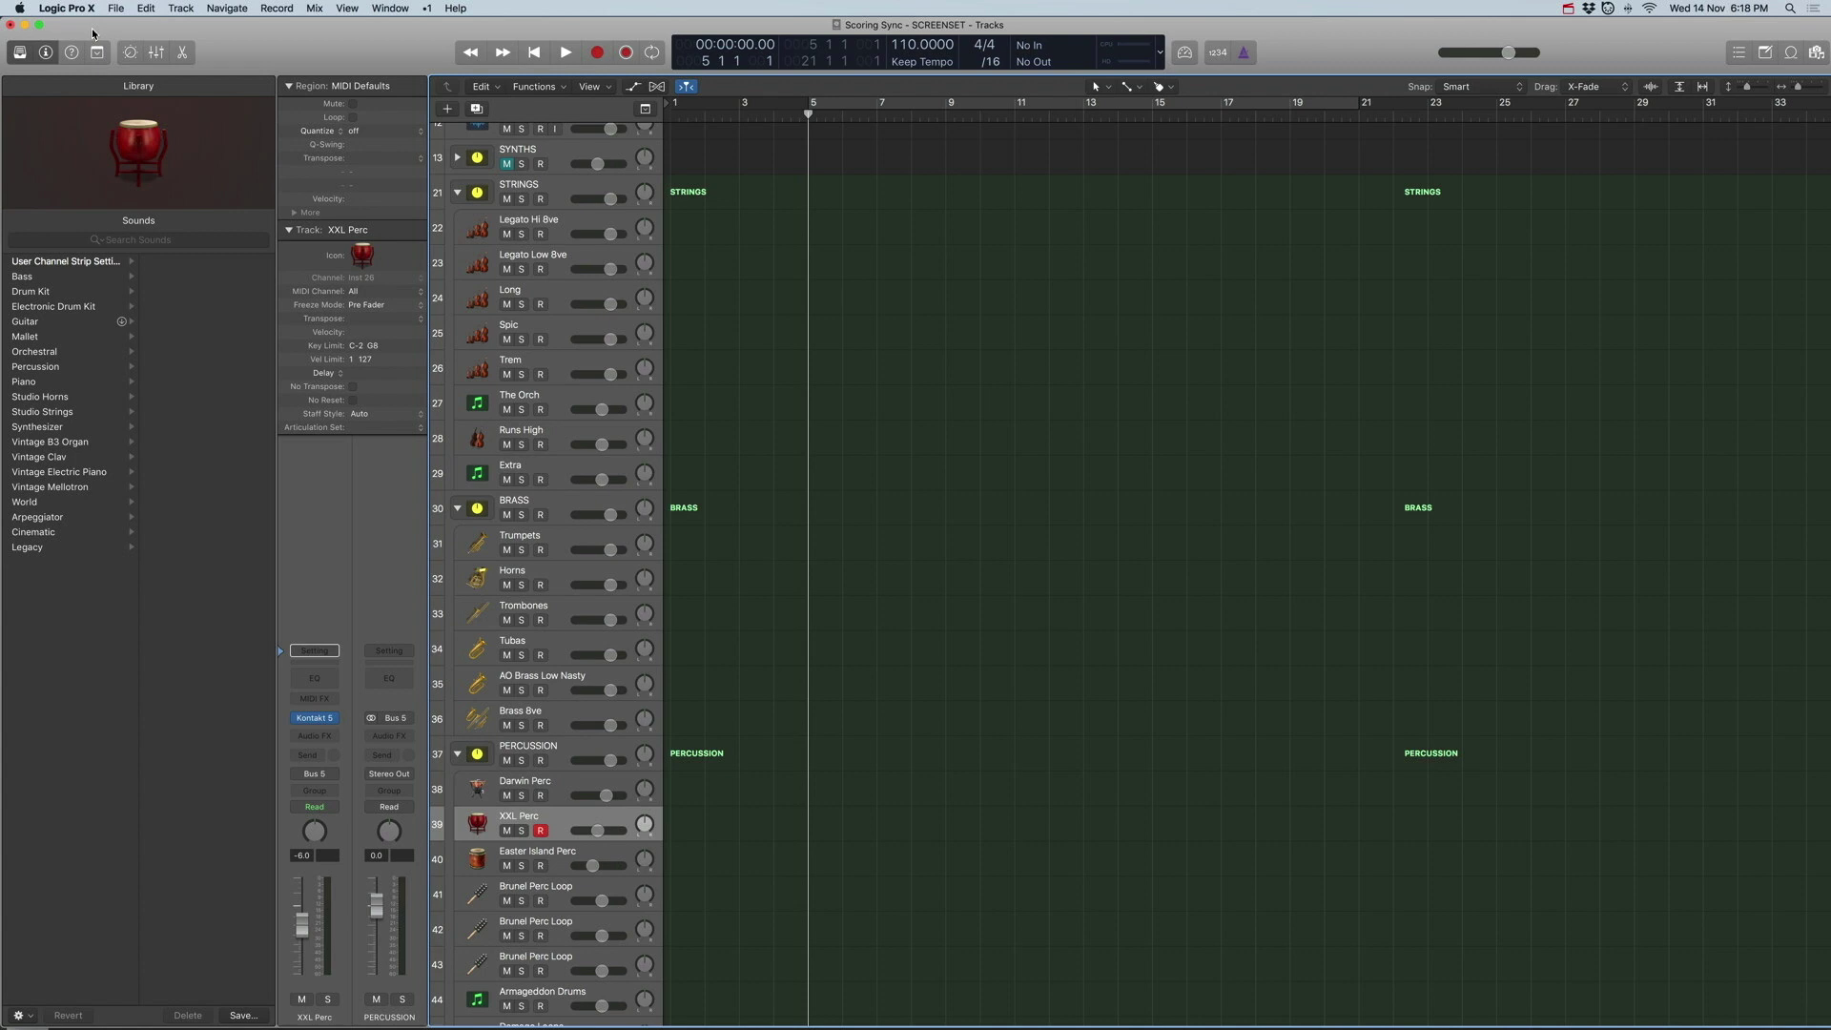
Open the project's Synchronization settings and keep the frame rate at 24 fps
click(116, 10)
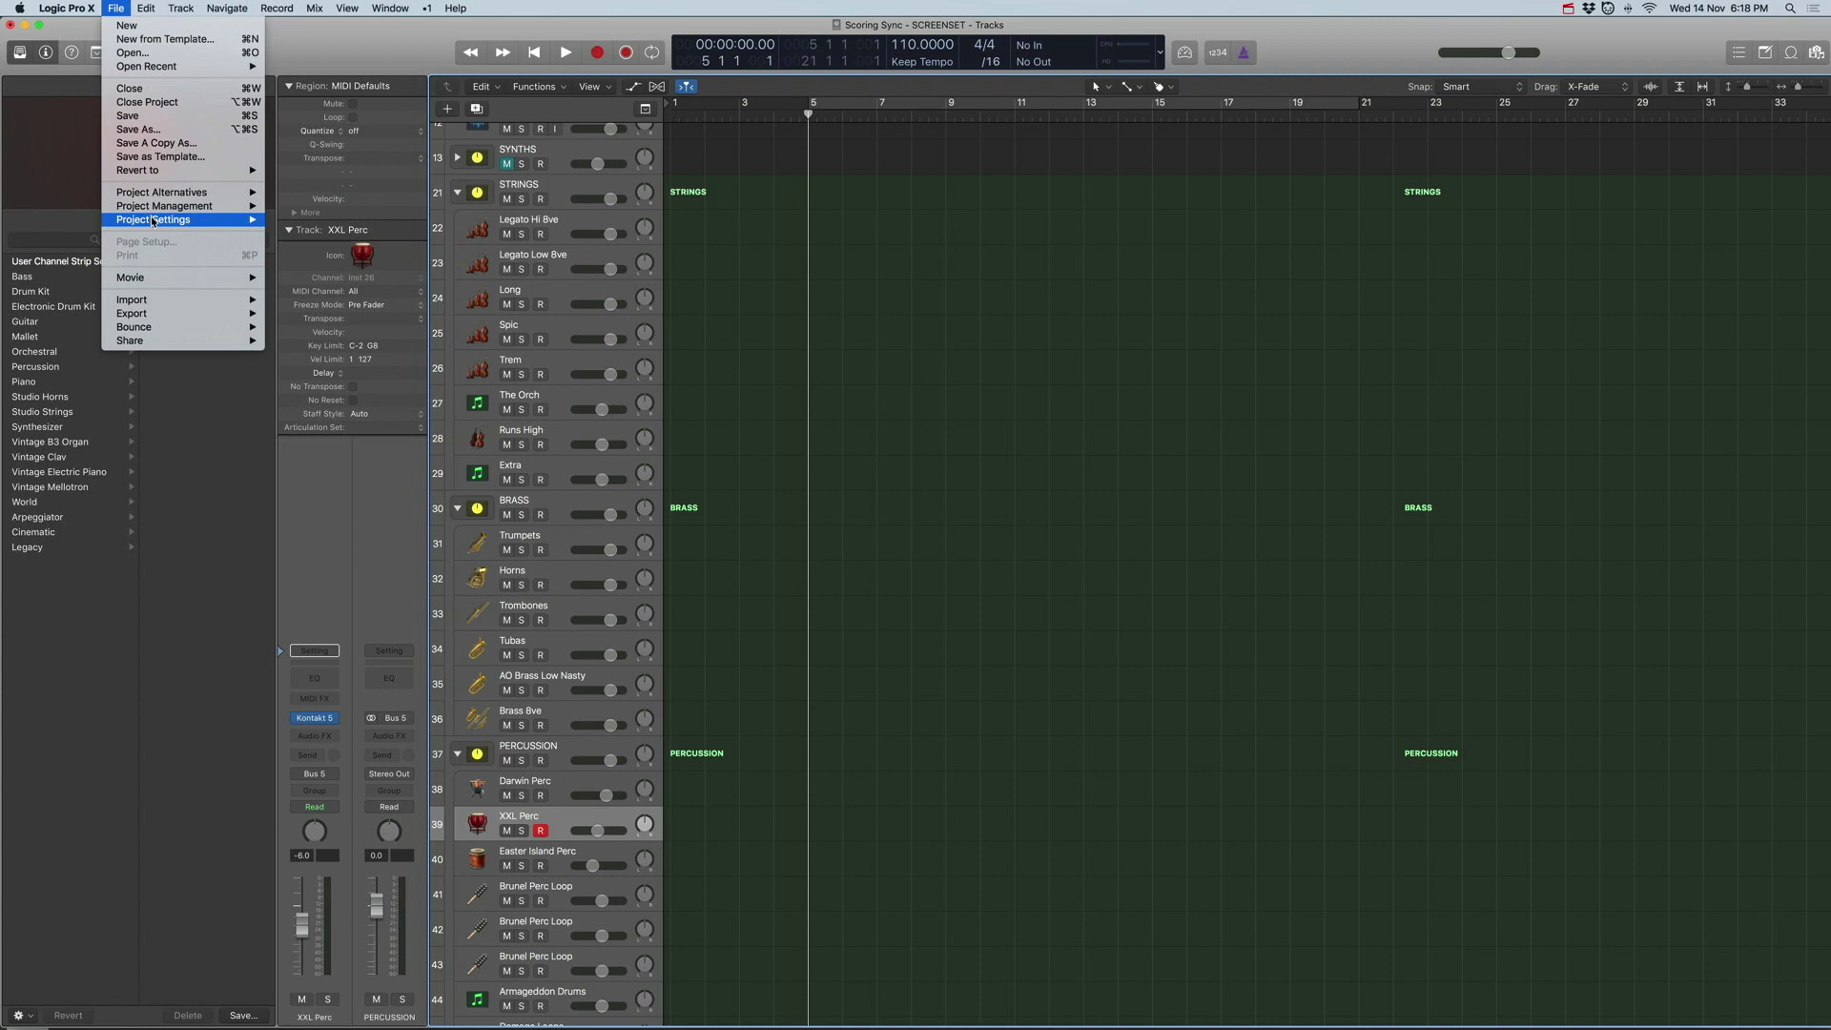
mouse_move(153, 222)
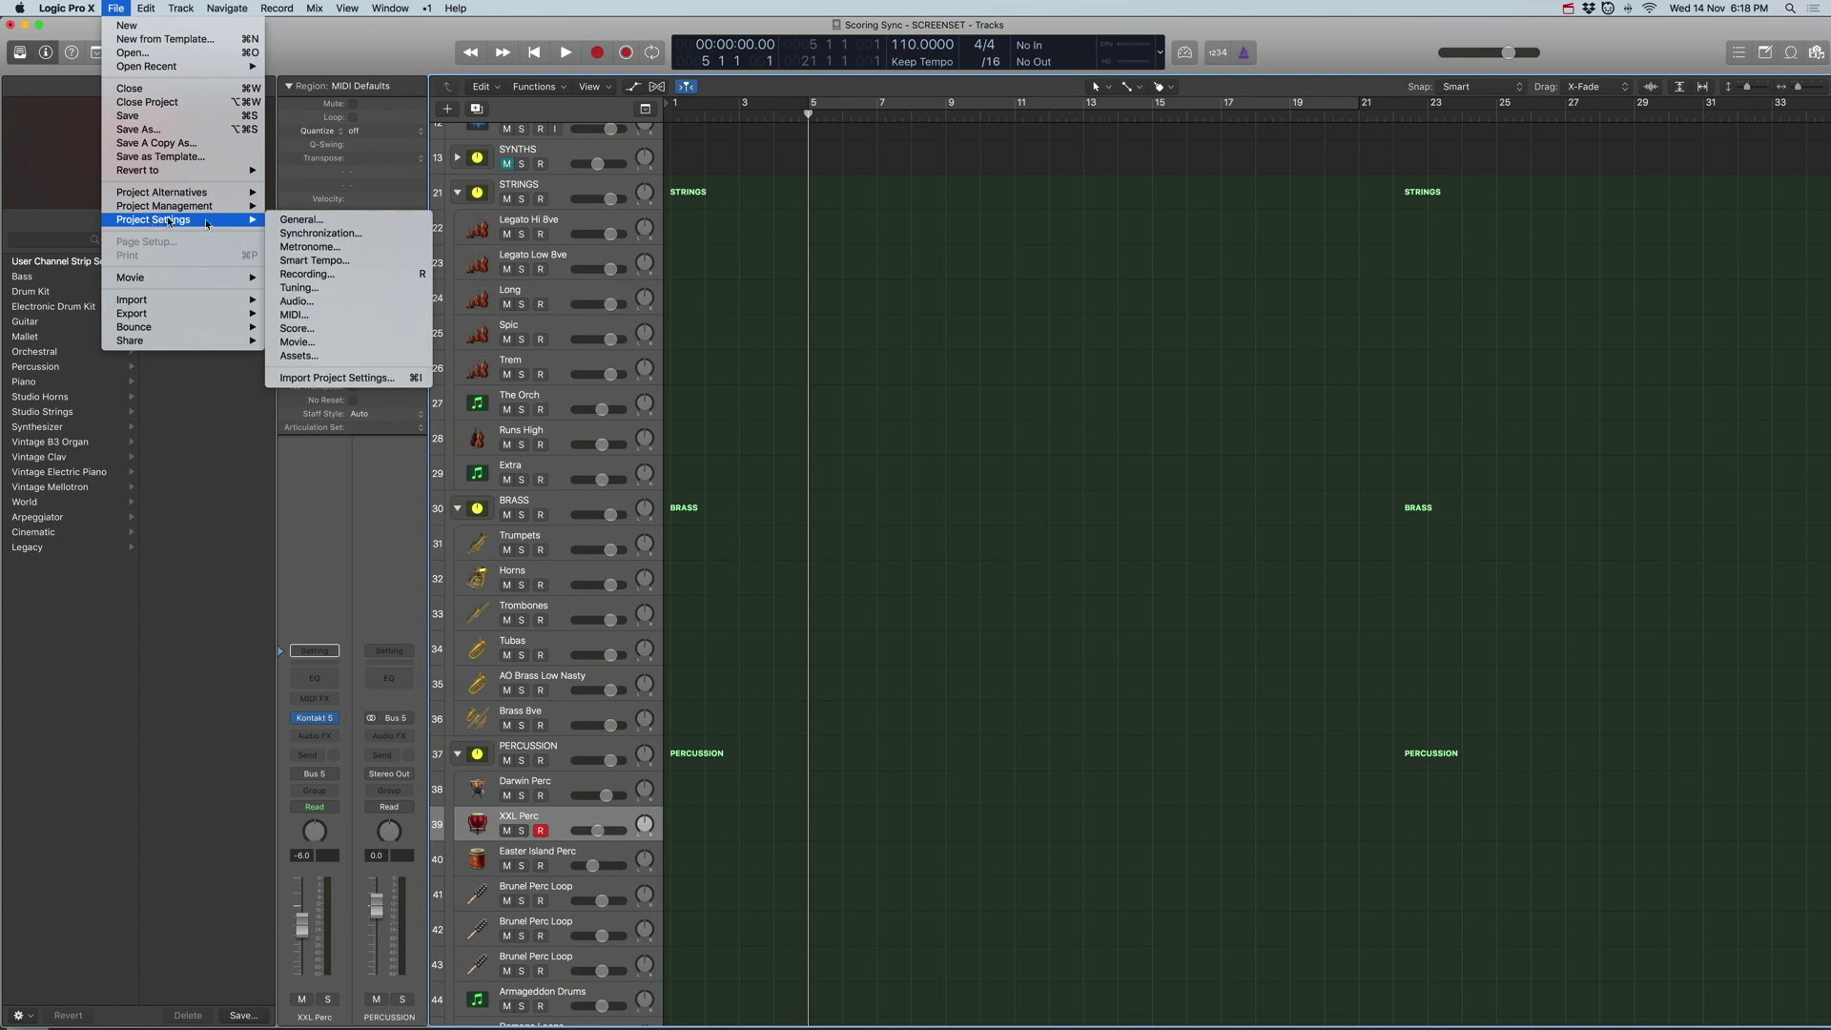
click(344, 237)
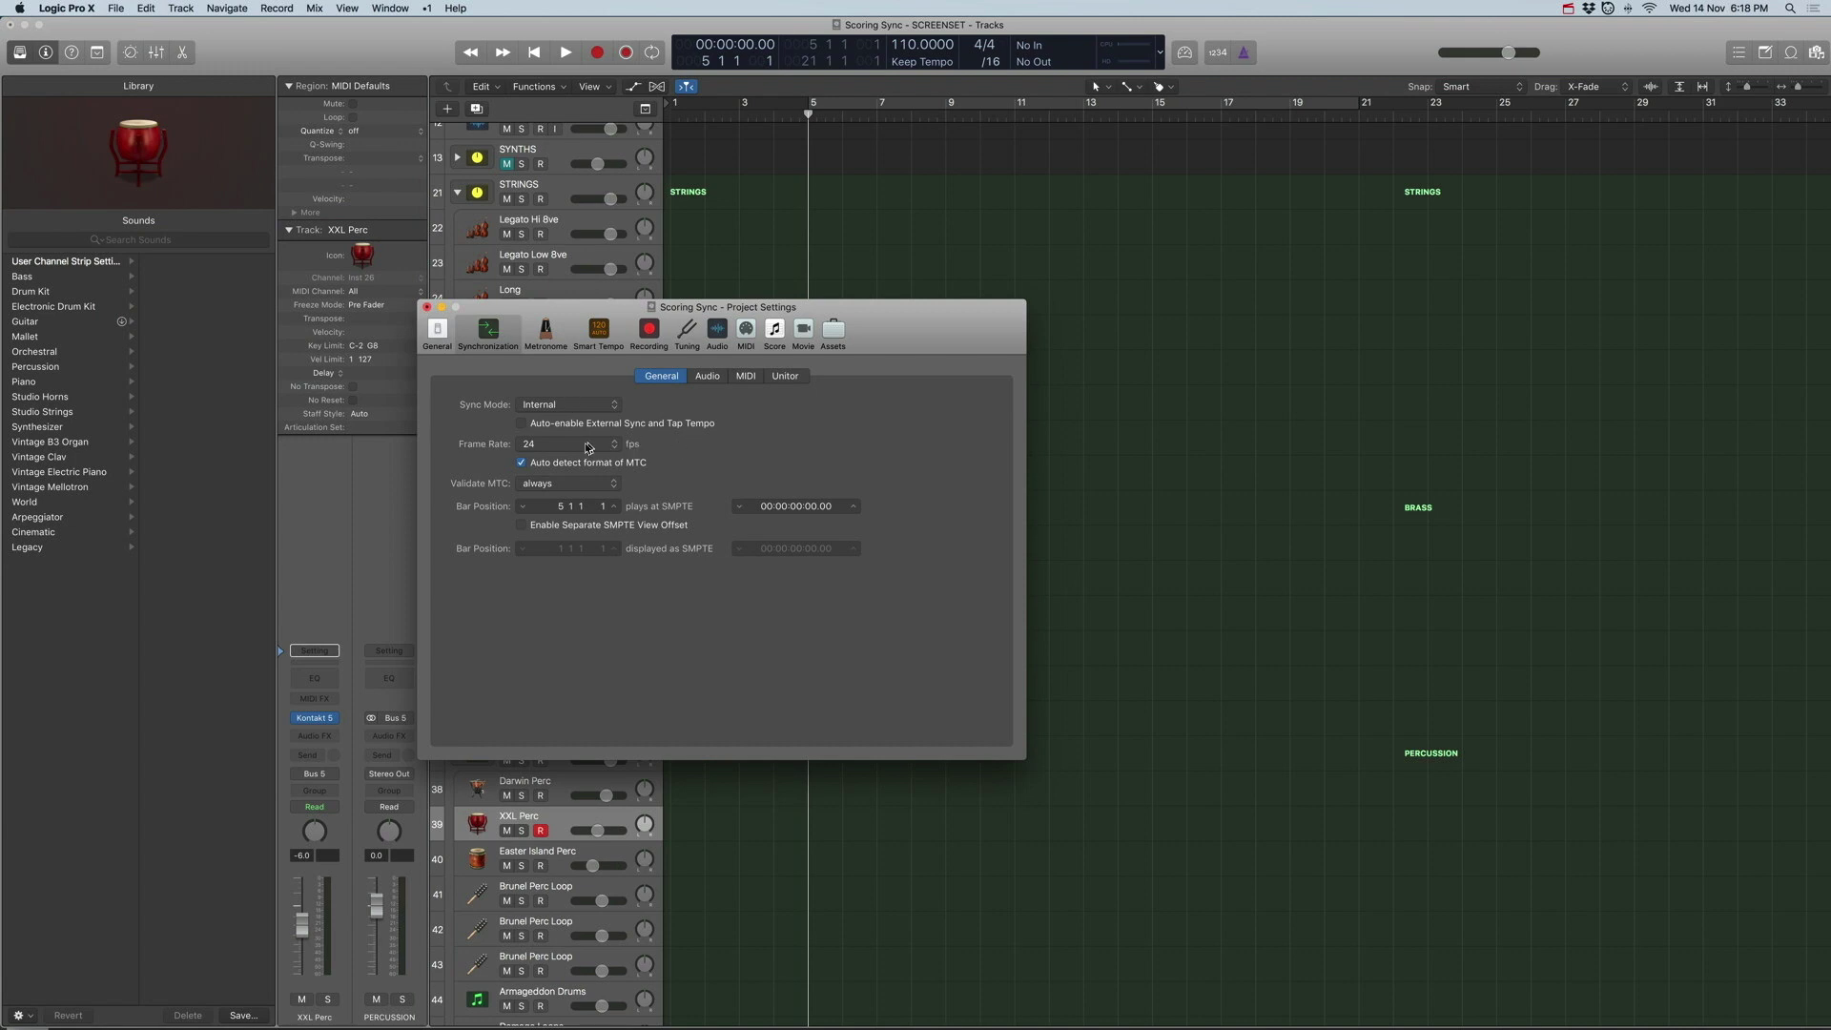
click(585, 447)
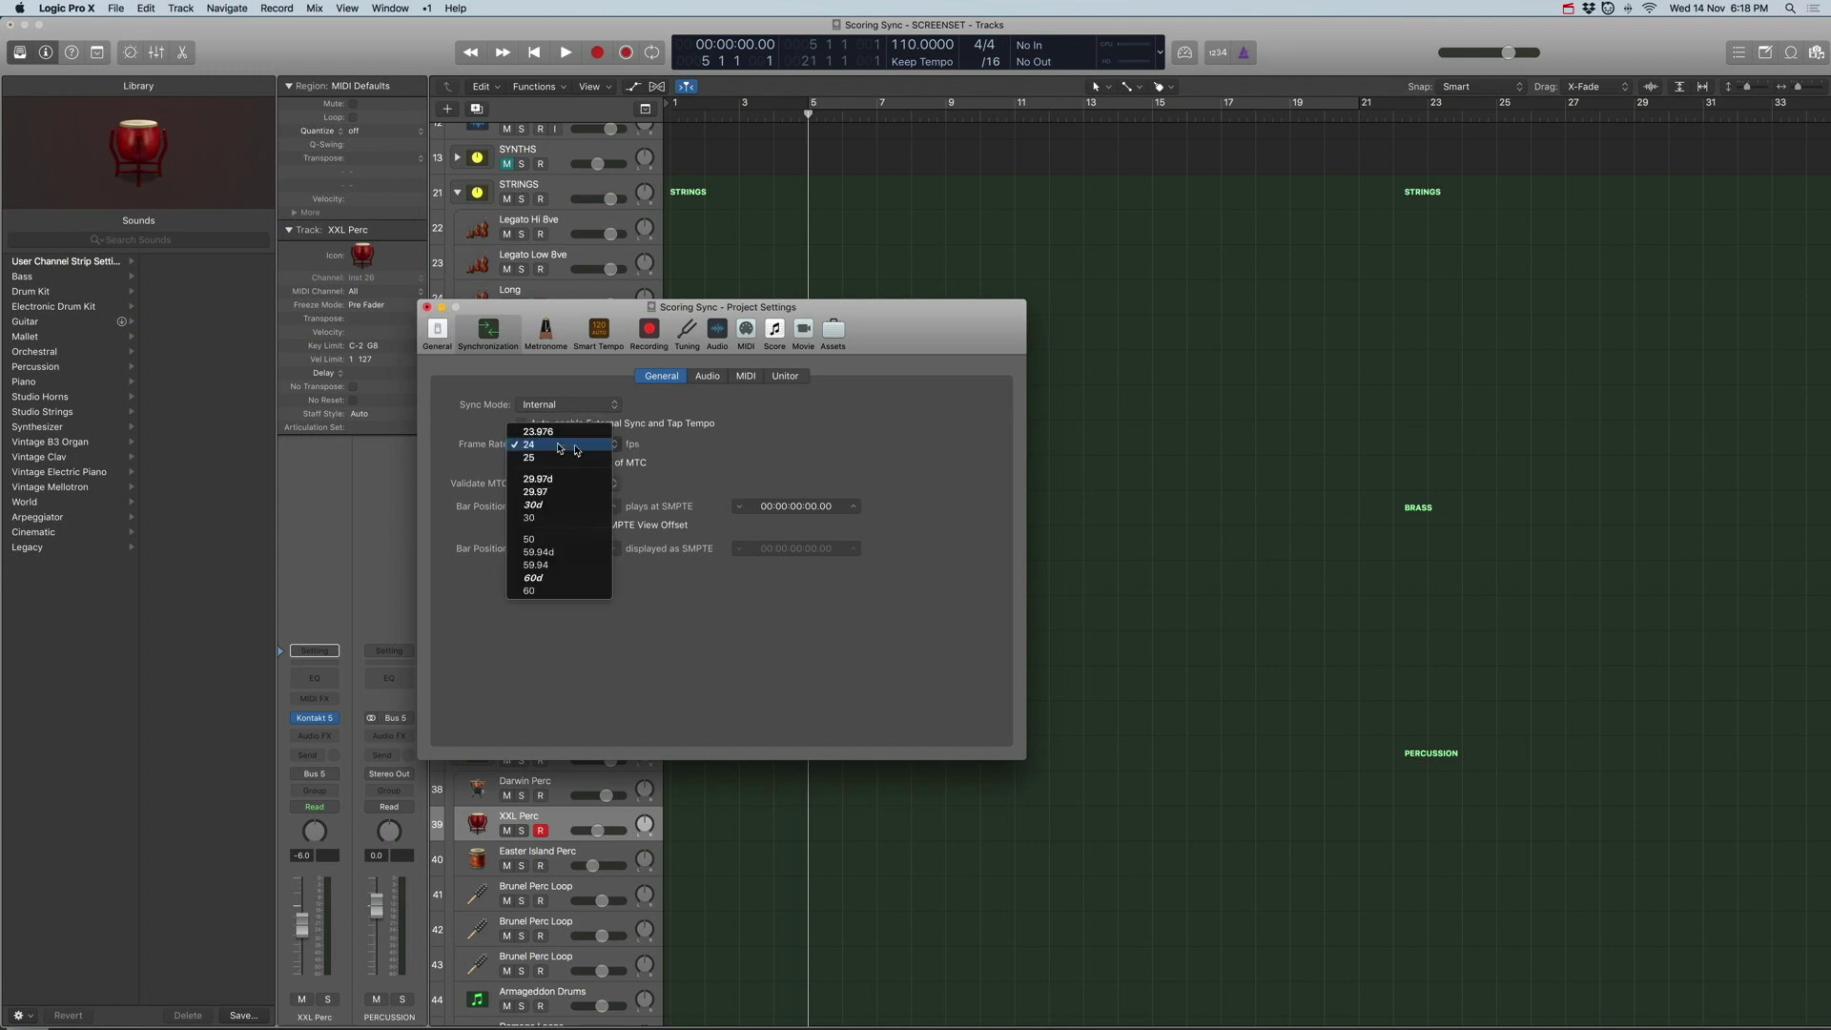
click(717, 439)
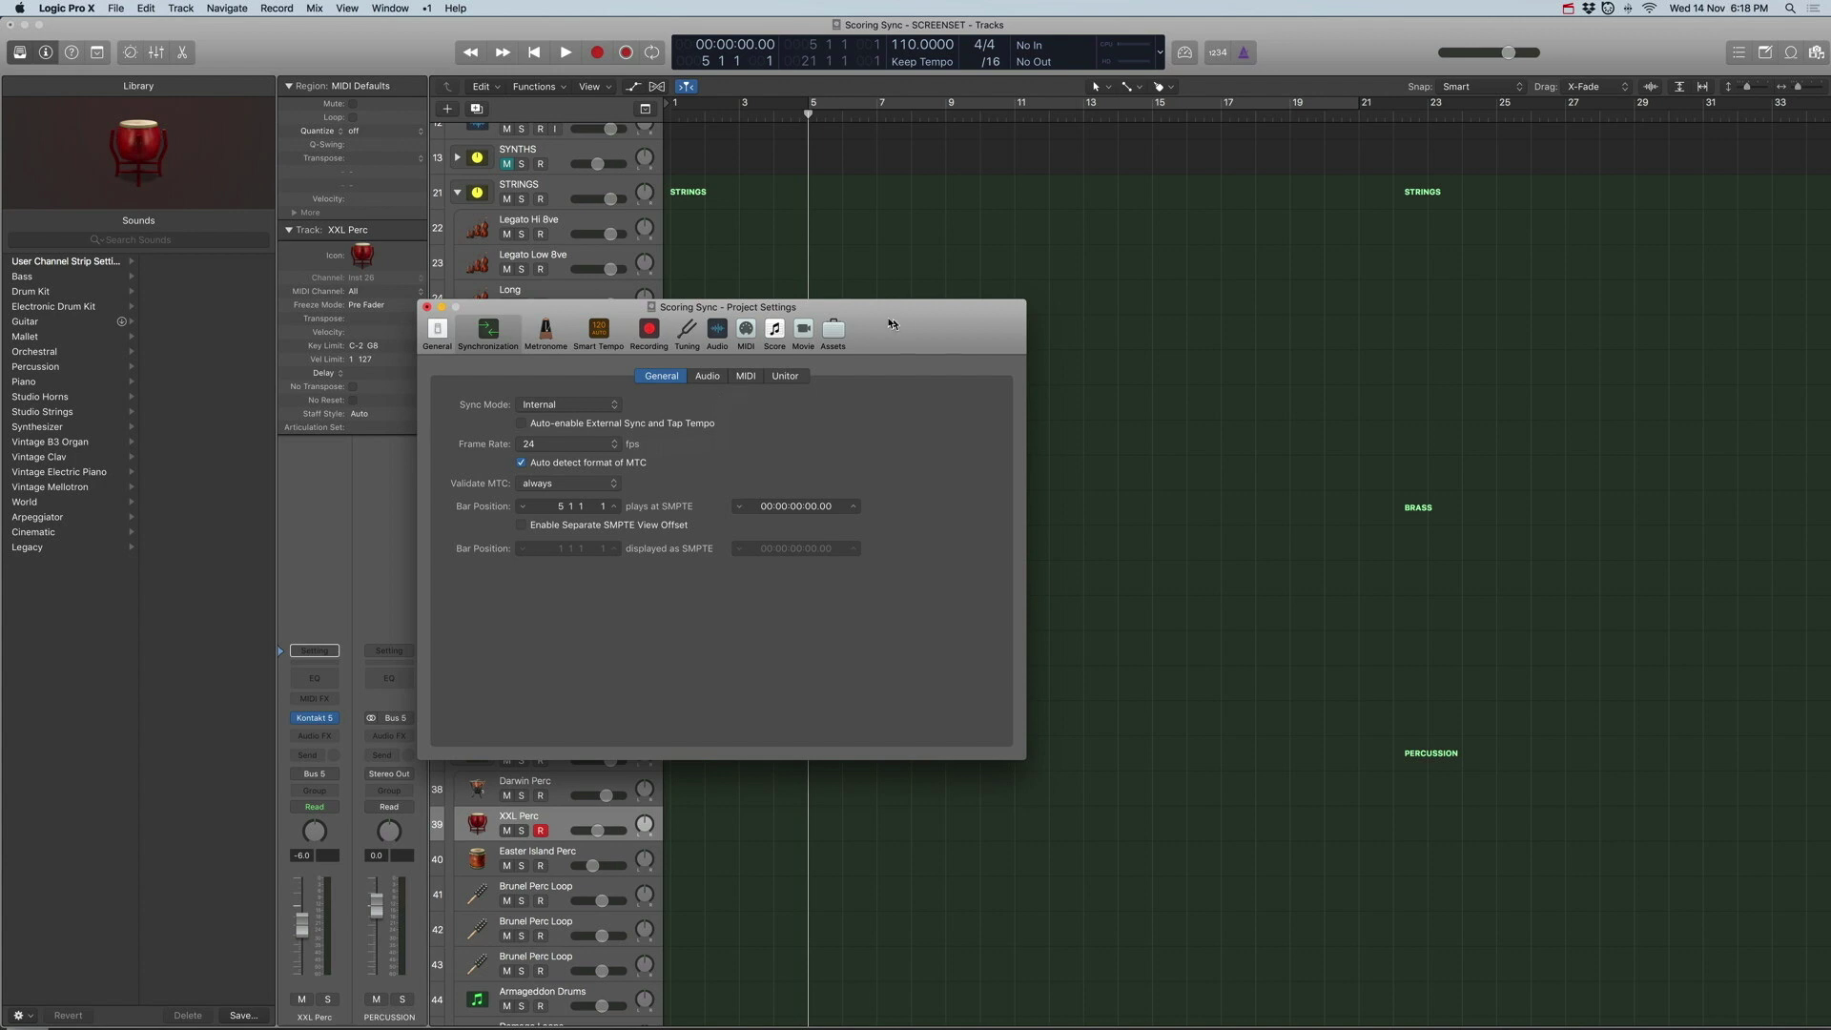
drag(724, 306, 1129, 313)
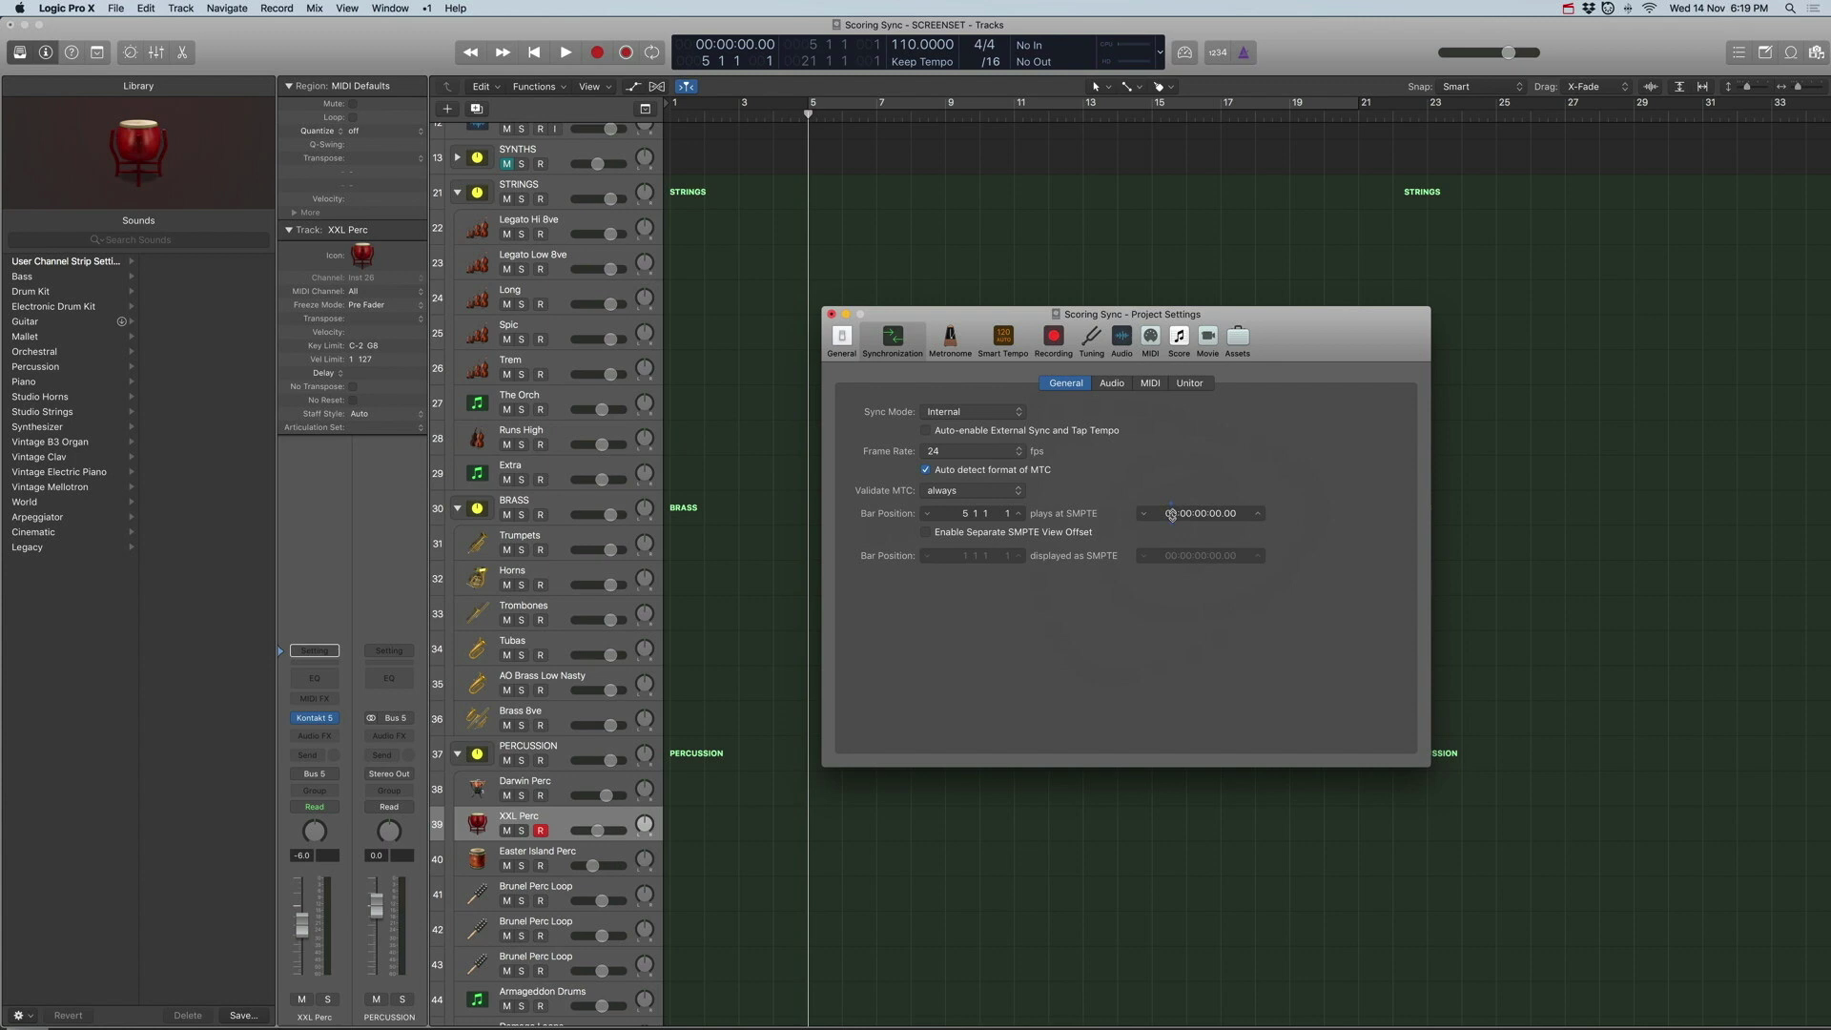
drag(1172, 515, 1177, 510)
drag(1172, 515, 1173, 522)
Close Logic's project settings and open the IAC Driver properties in Audio MIDI Setup
click(830, 316)
mouse_move(1182, 1025)
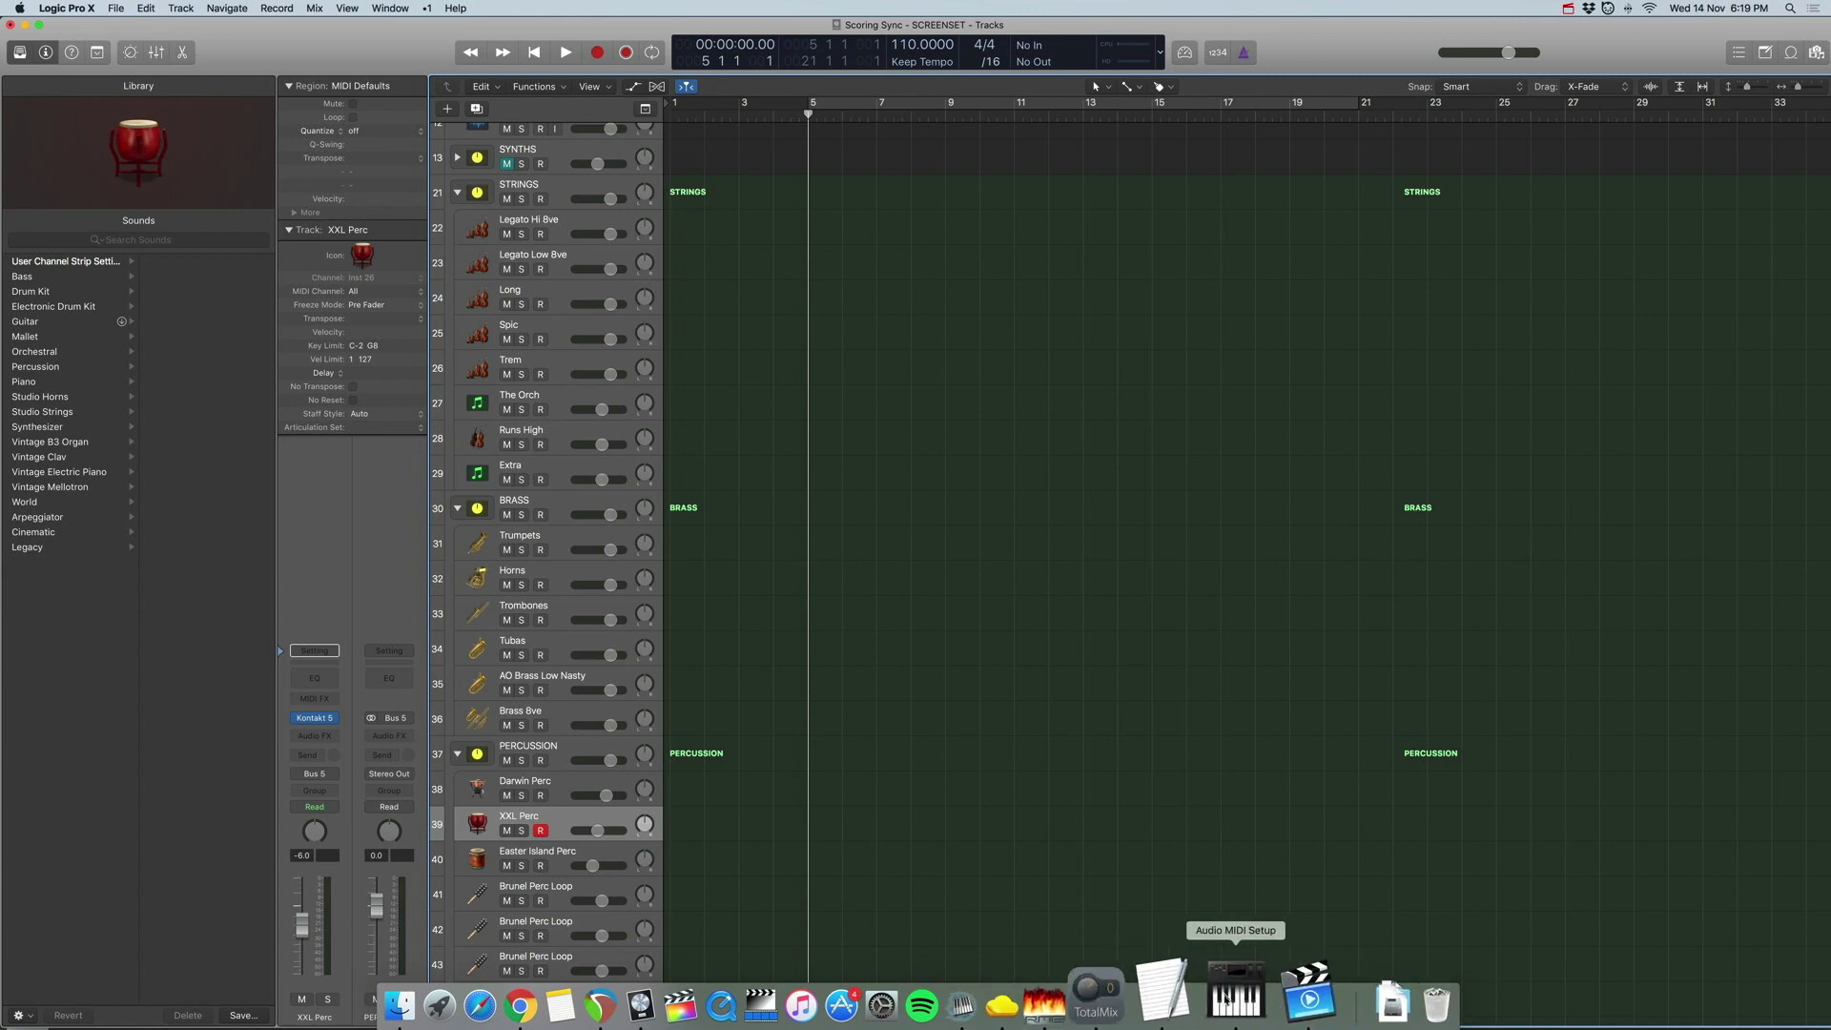
click(1227, 1000)
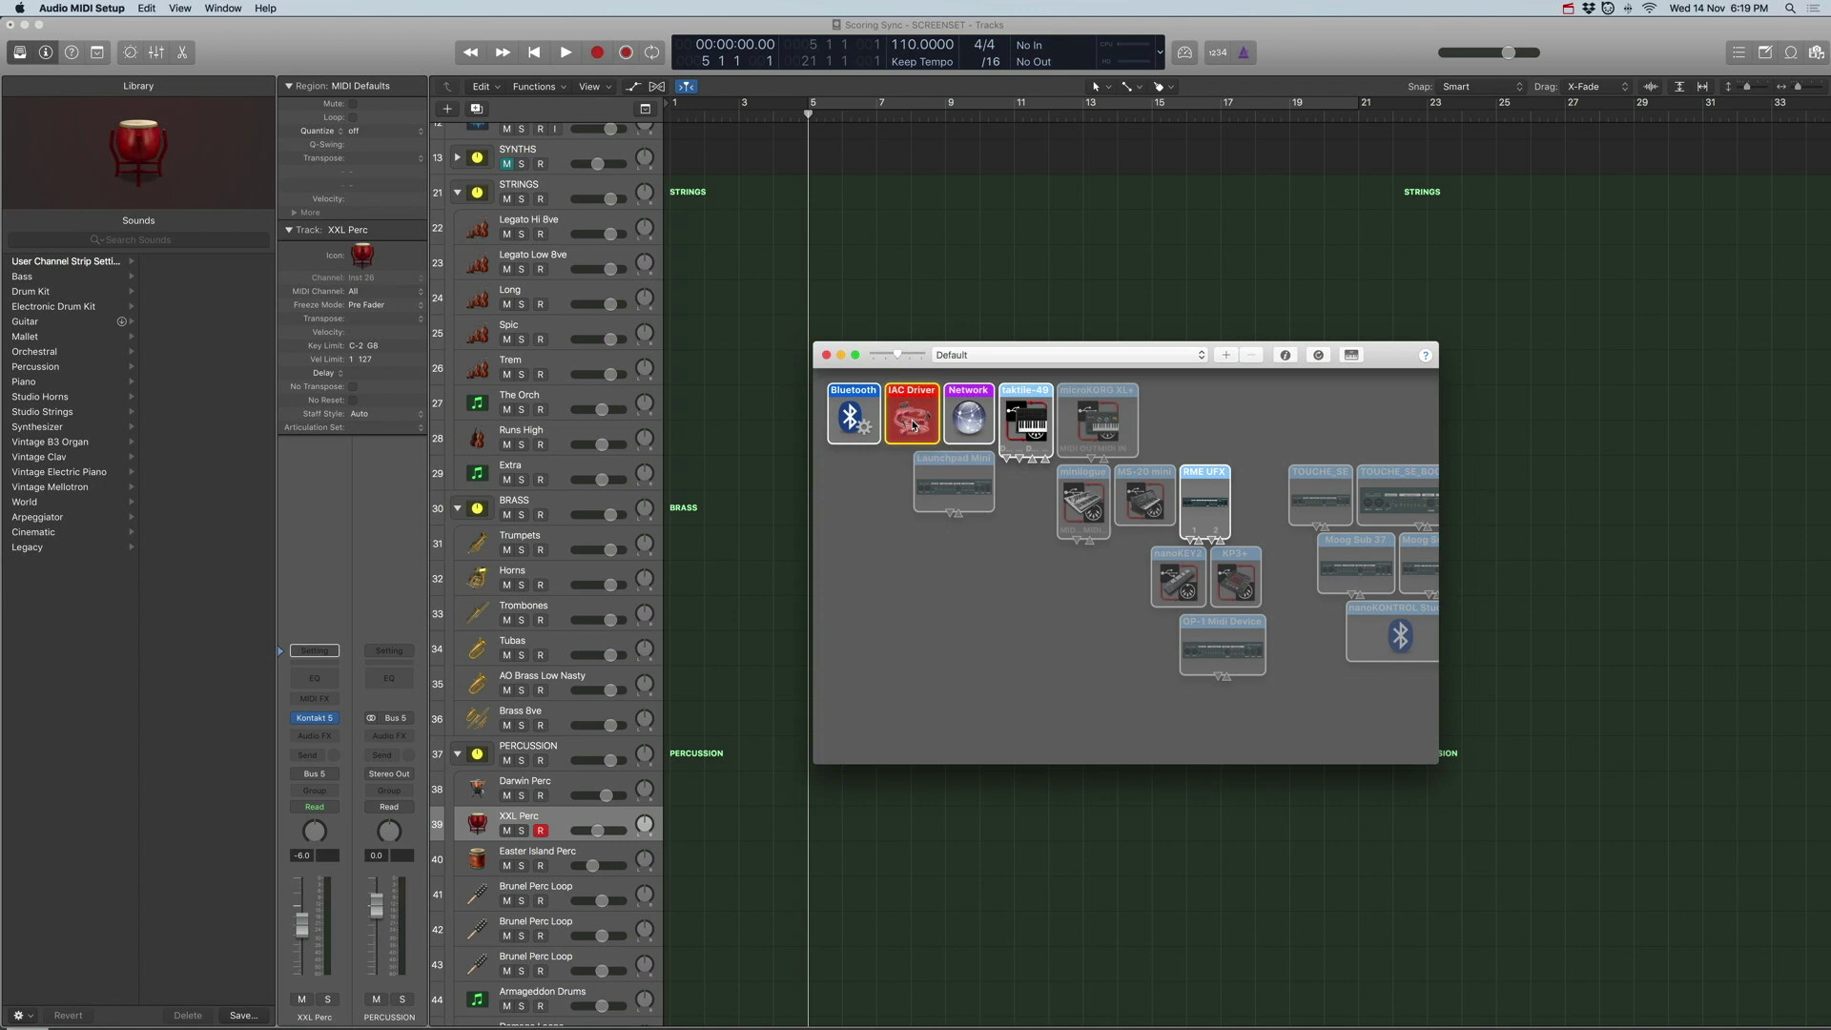
double_click(912, 426)
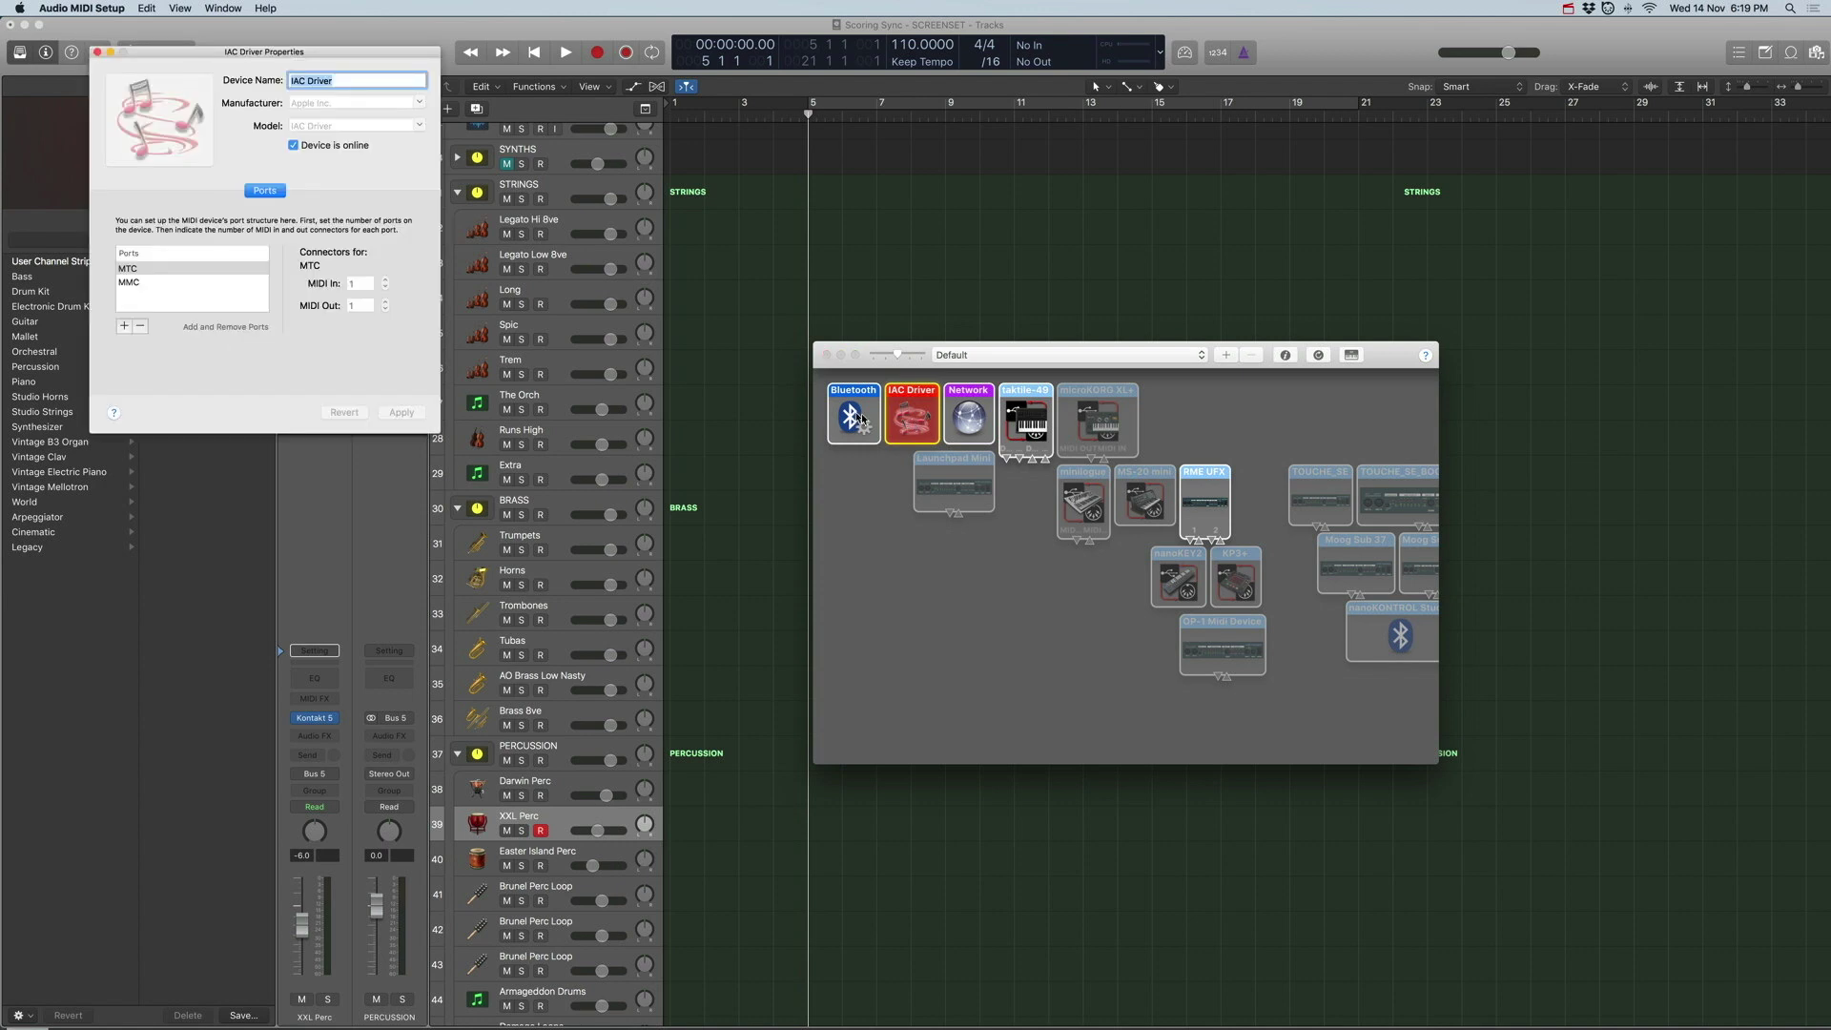
click(237, 9)
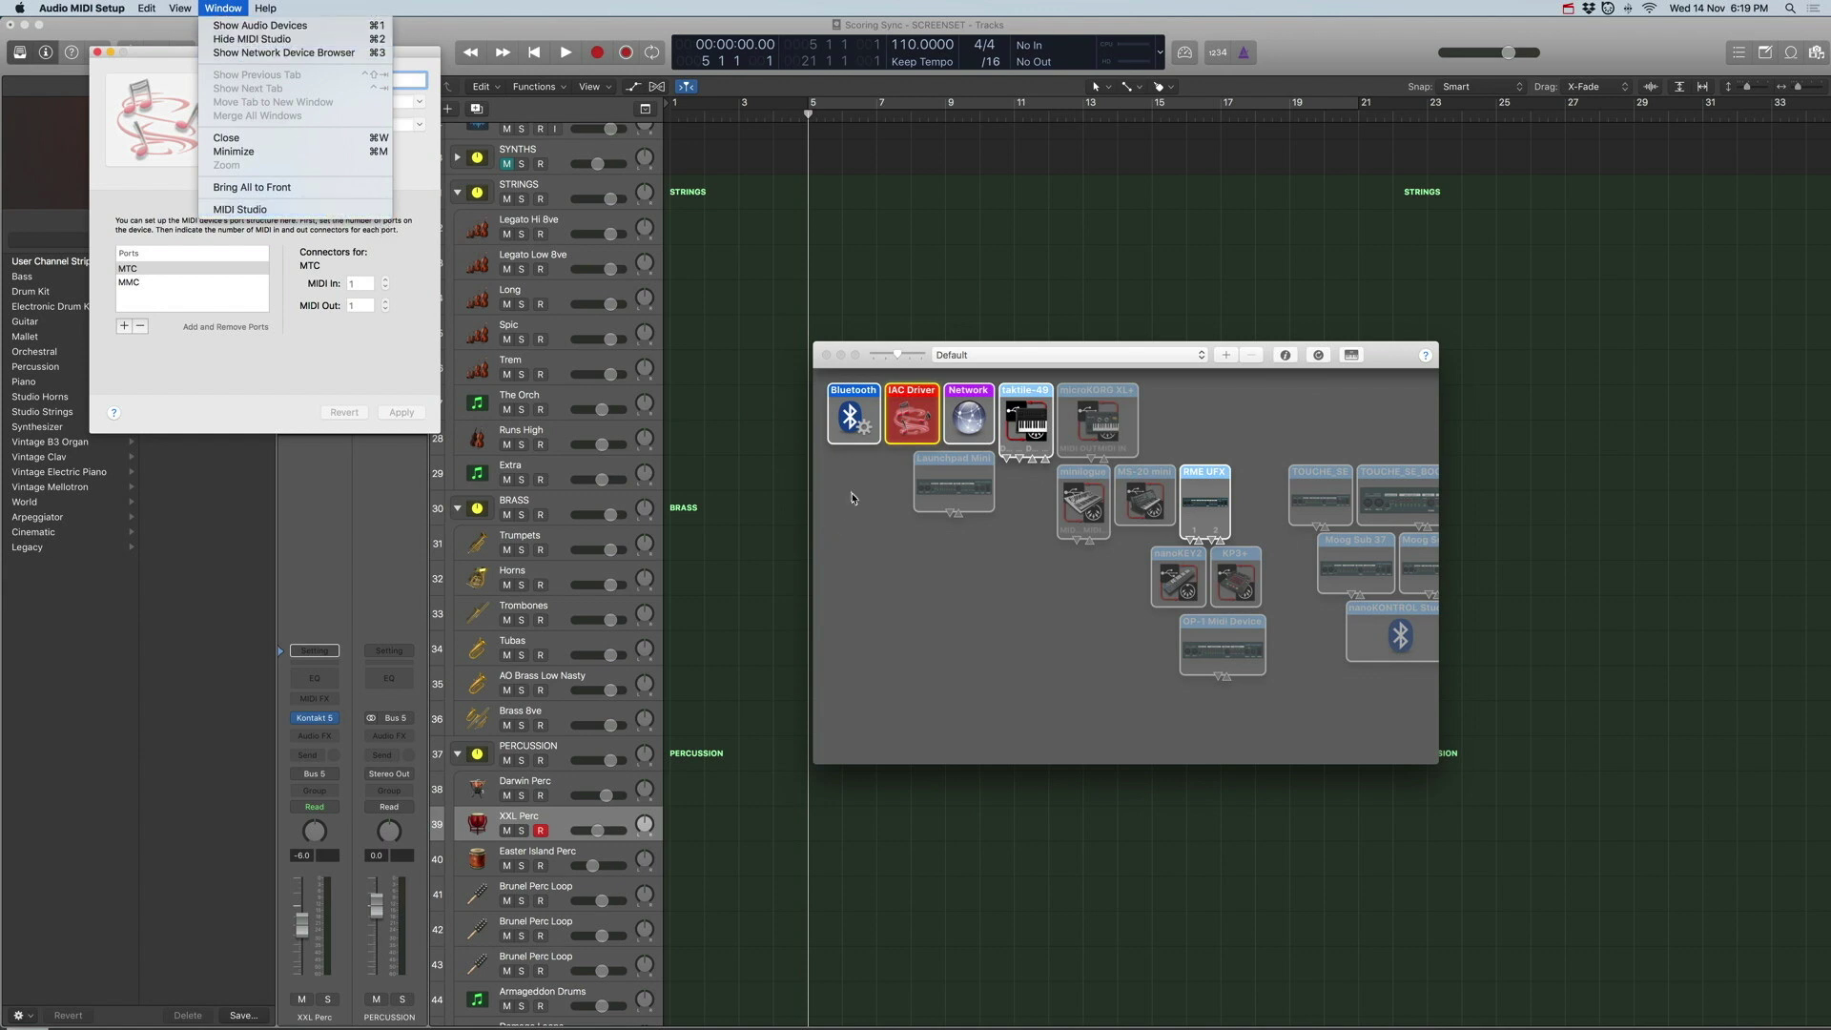
click(962, 638)
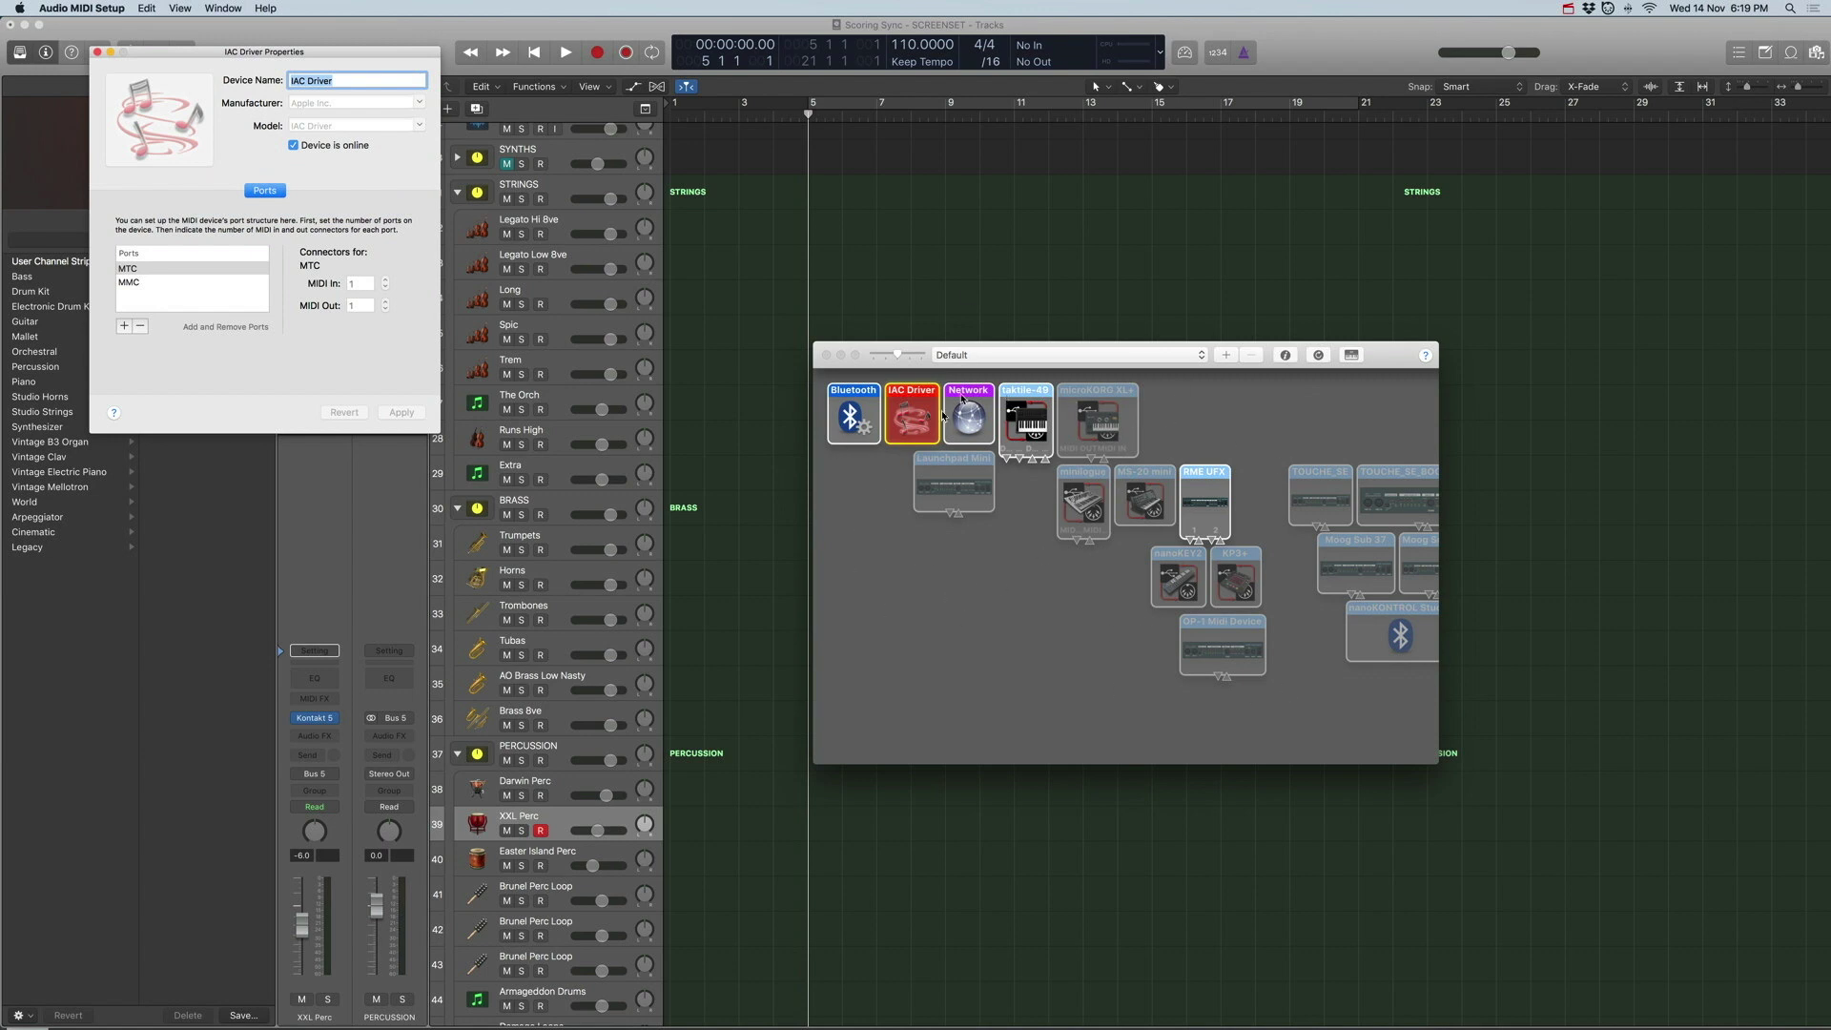
drag(205, 54, 485, 292)
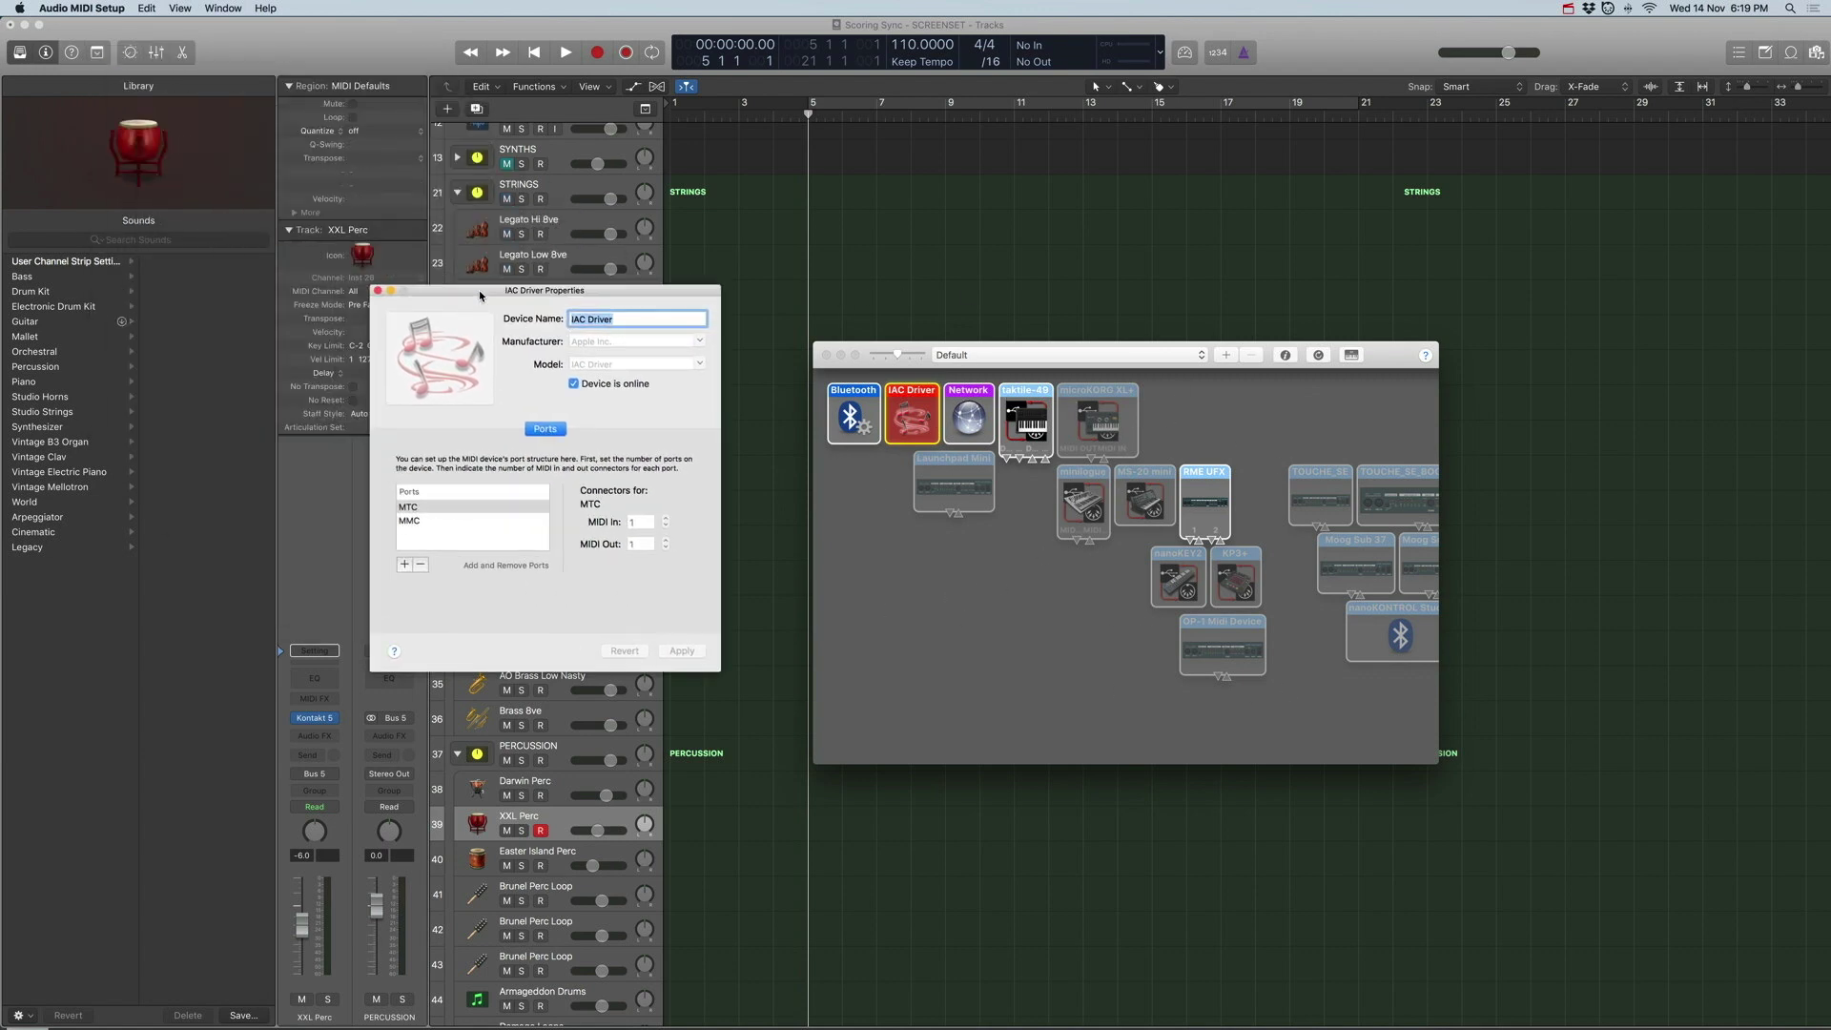
Check the connectors of the IAC Driver's MTC and MMC ports, then close its properties
click(416, 523)
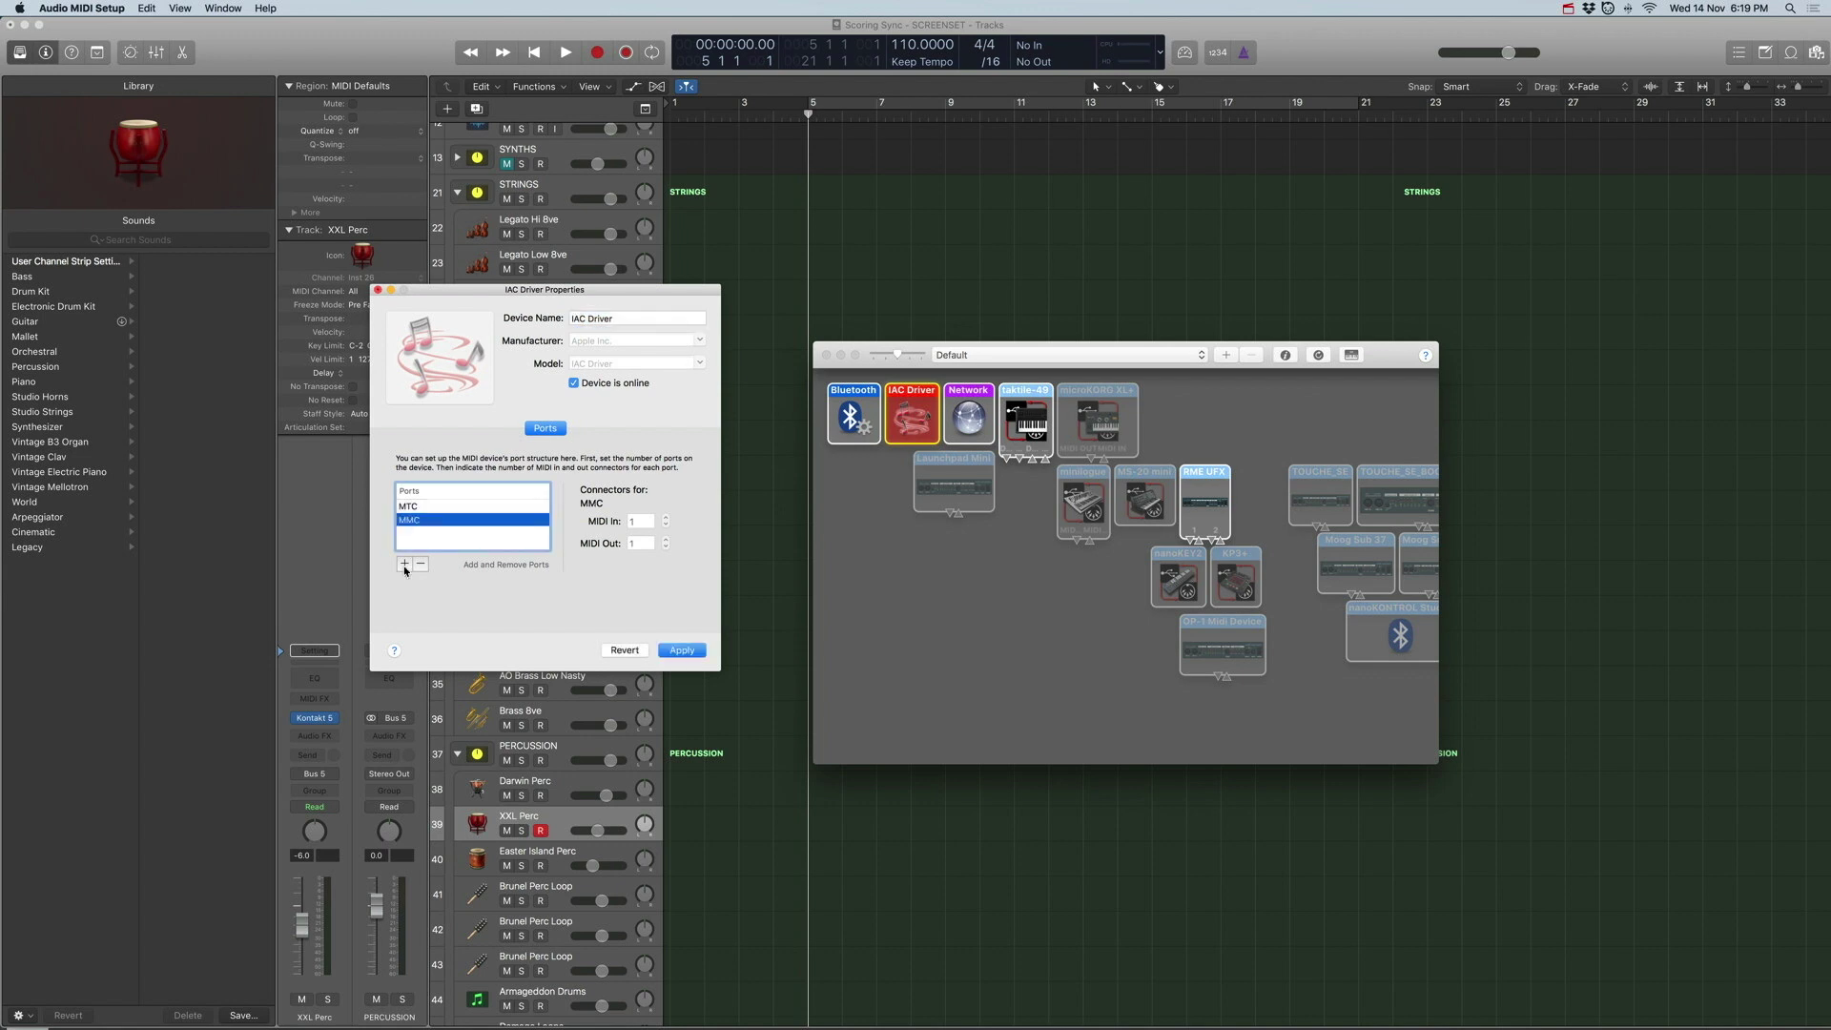
click(424, 507)
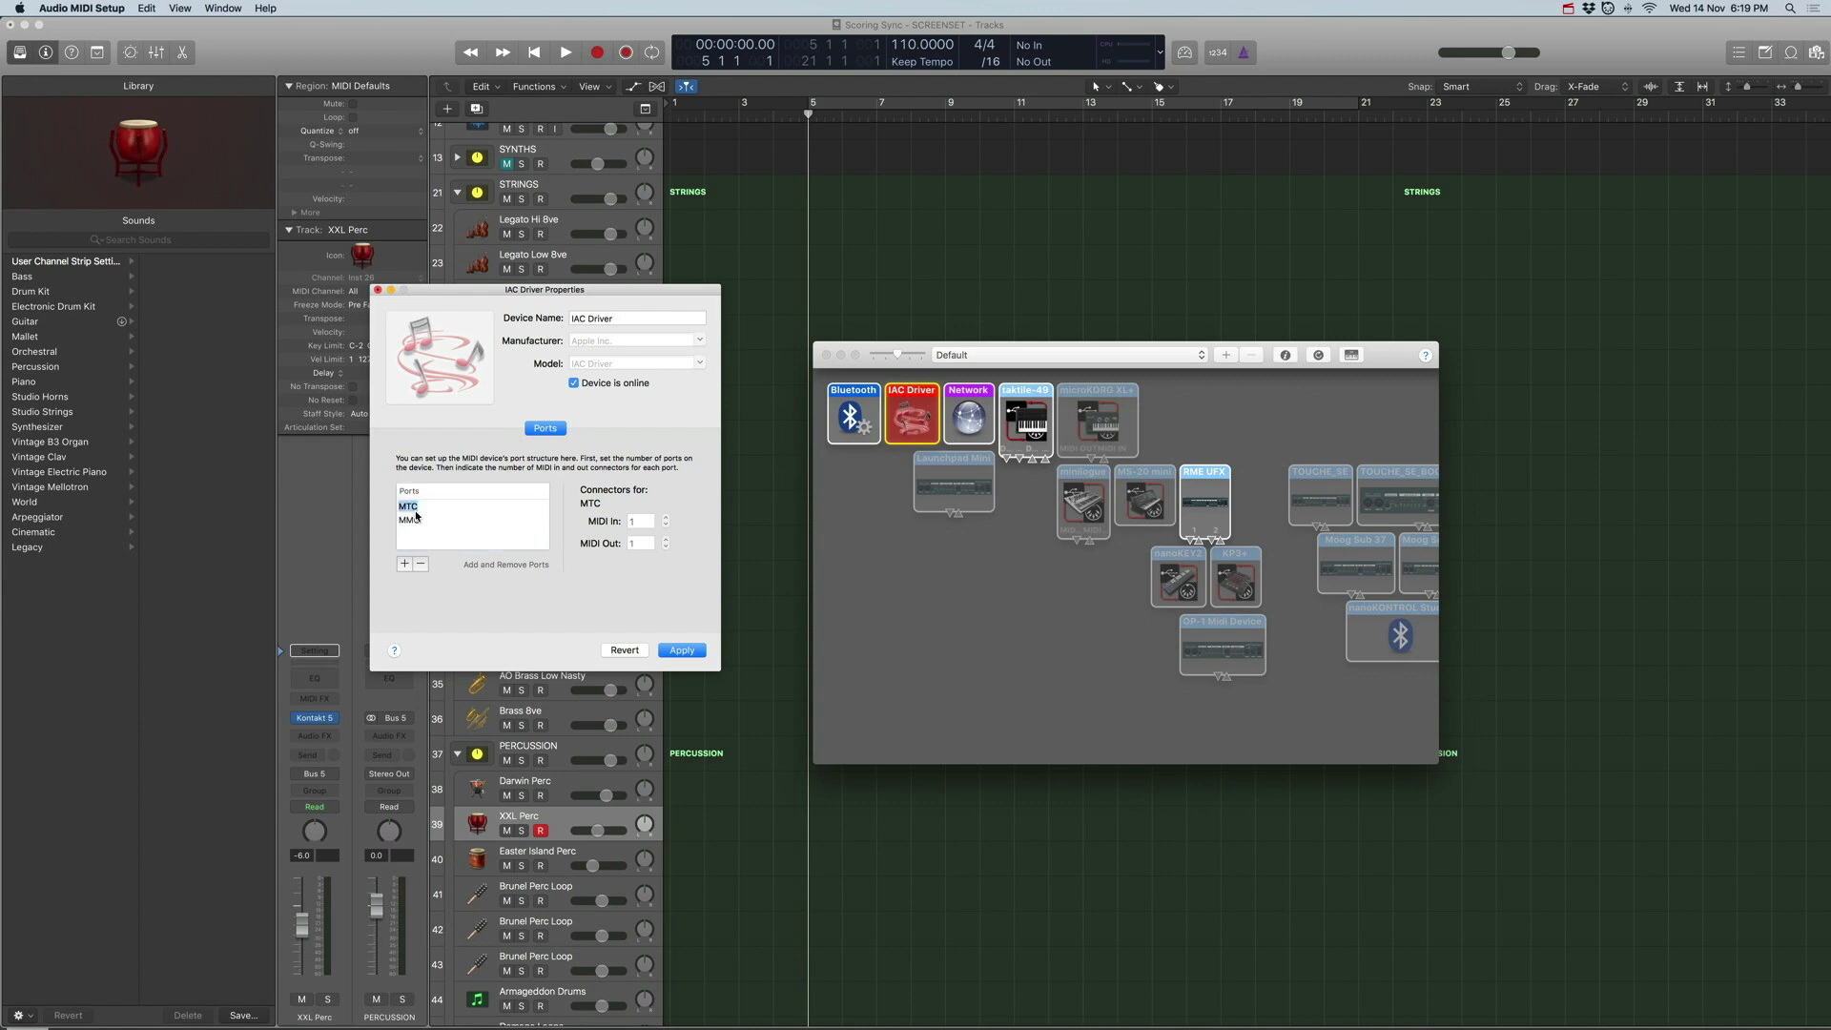
click(422, 521)
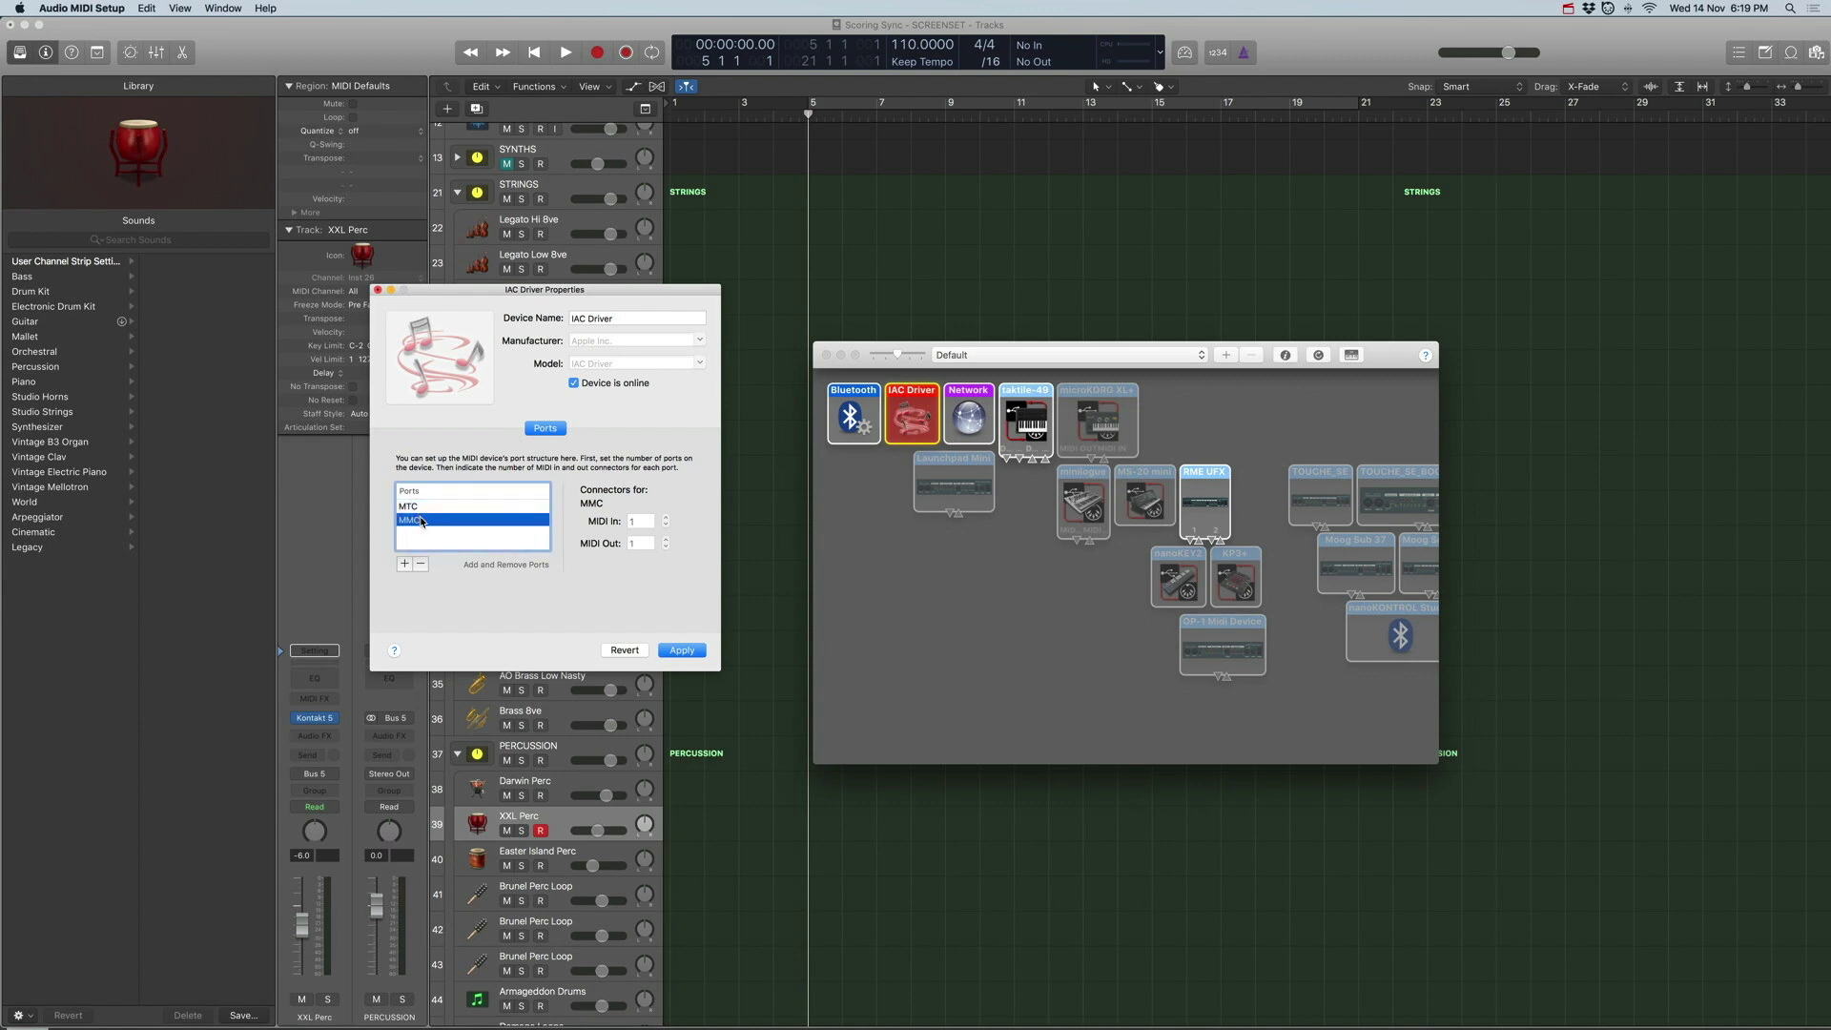
click(419, 507)
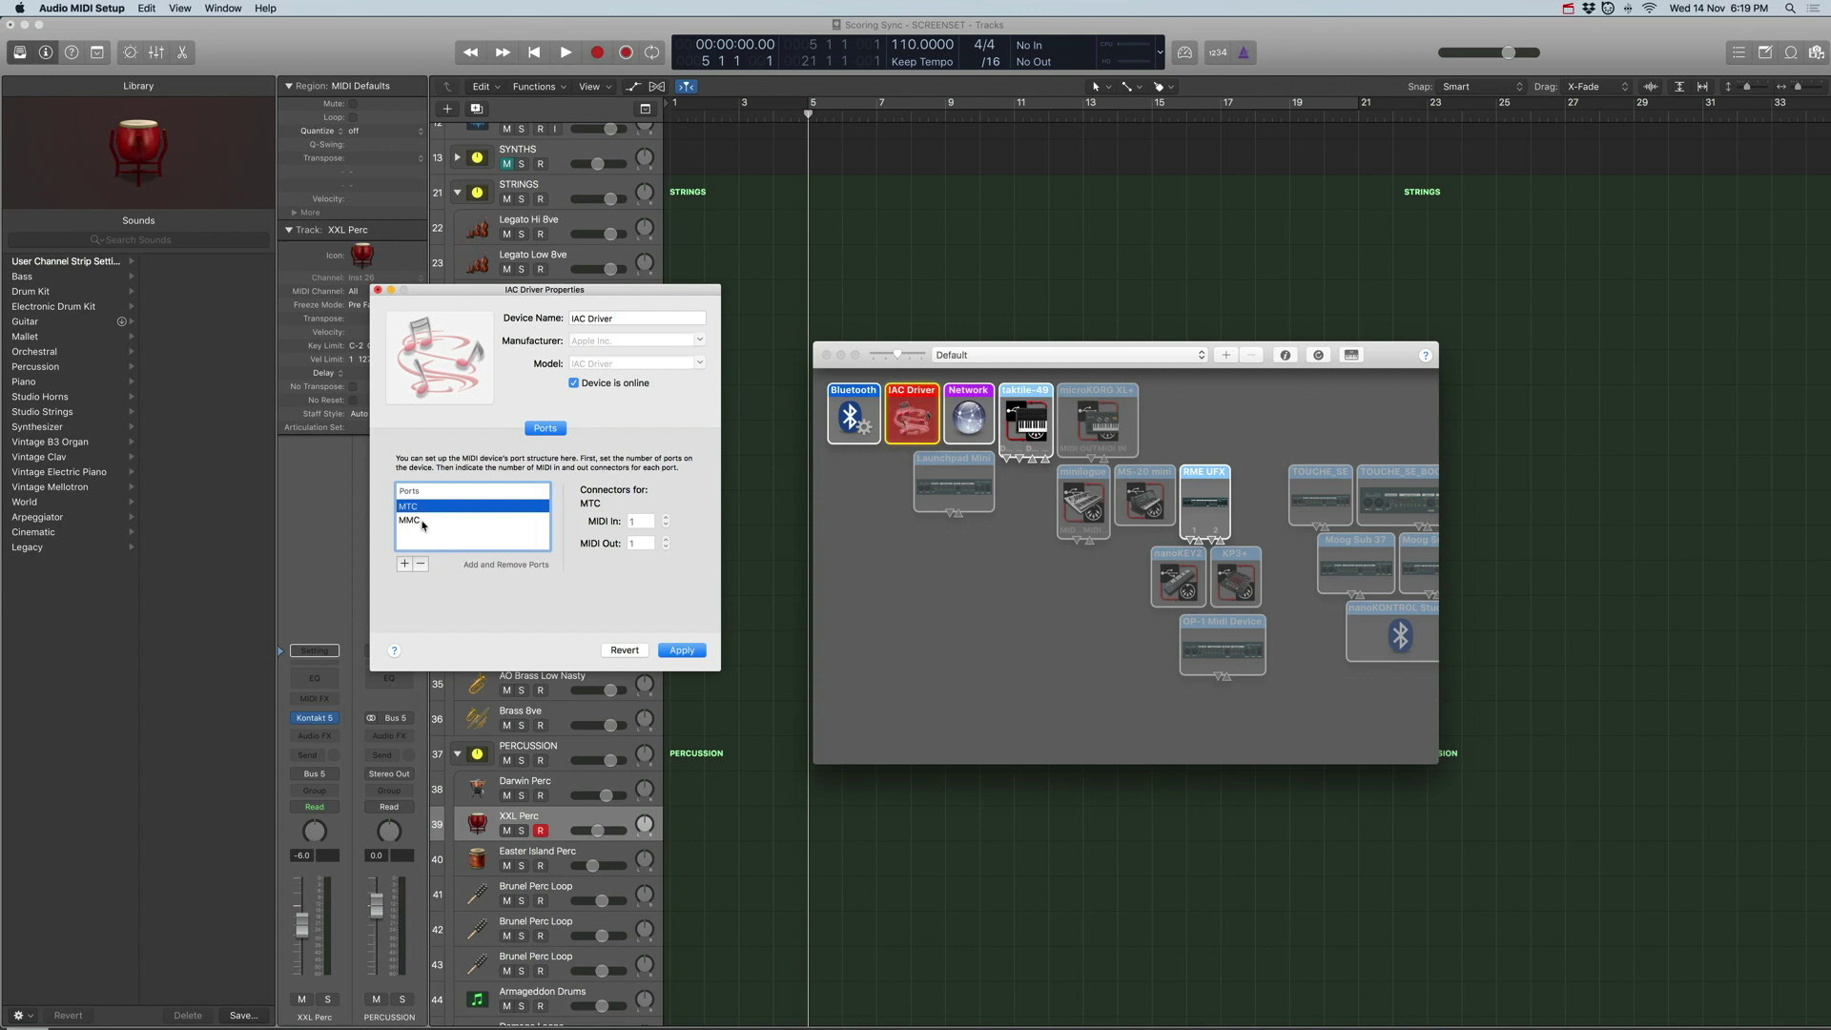
click(423, 522)
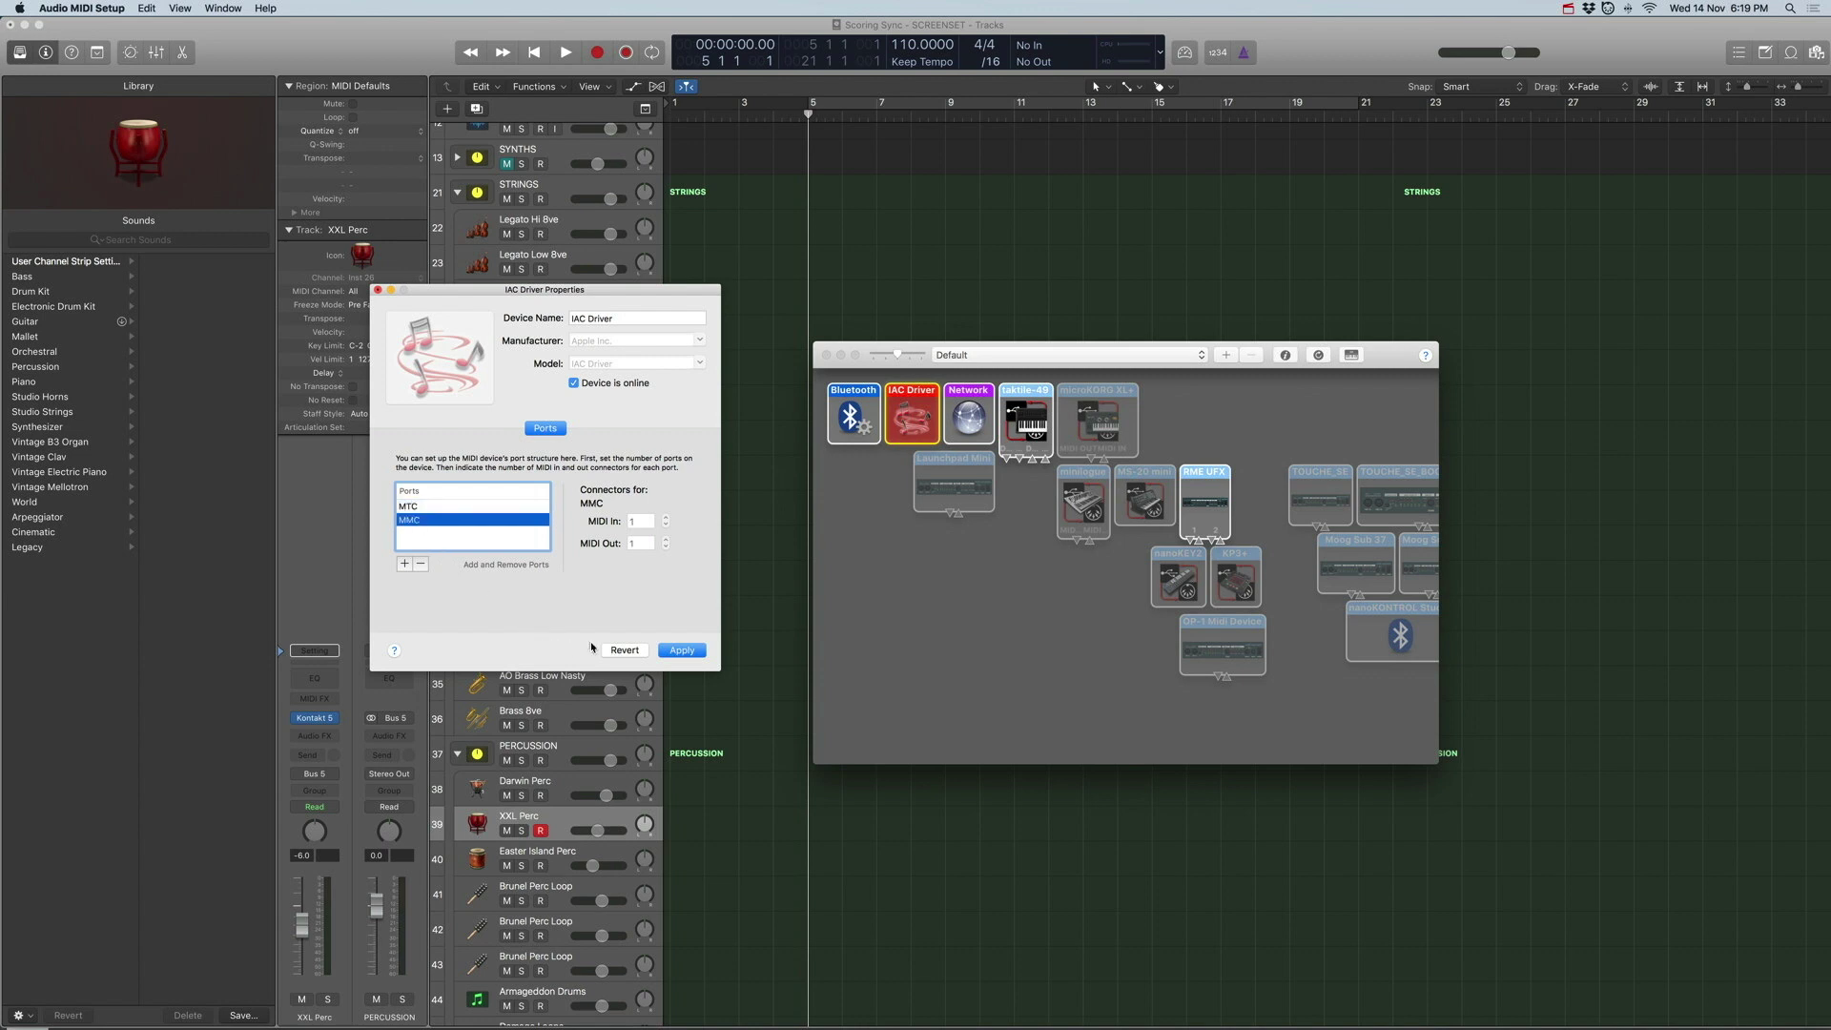
click(376, 291)
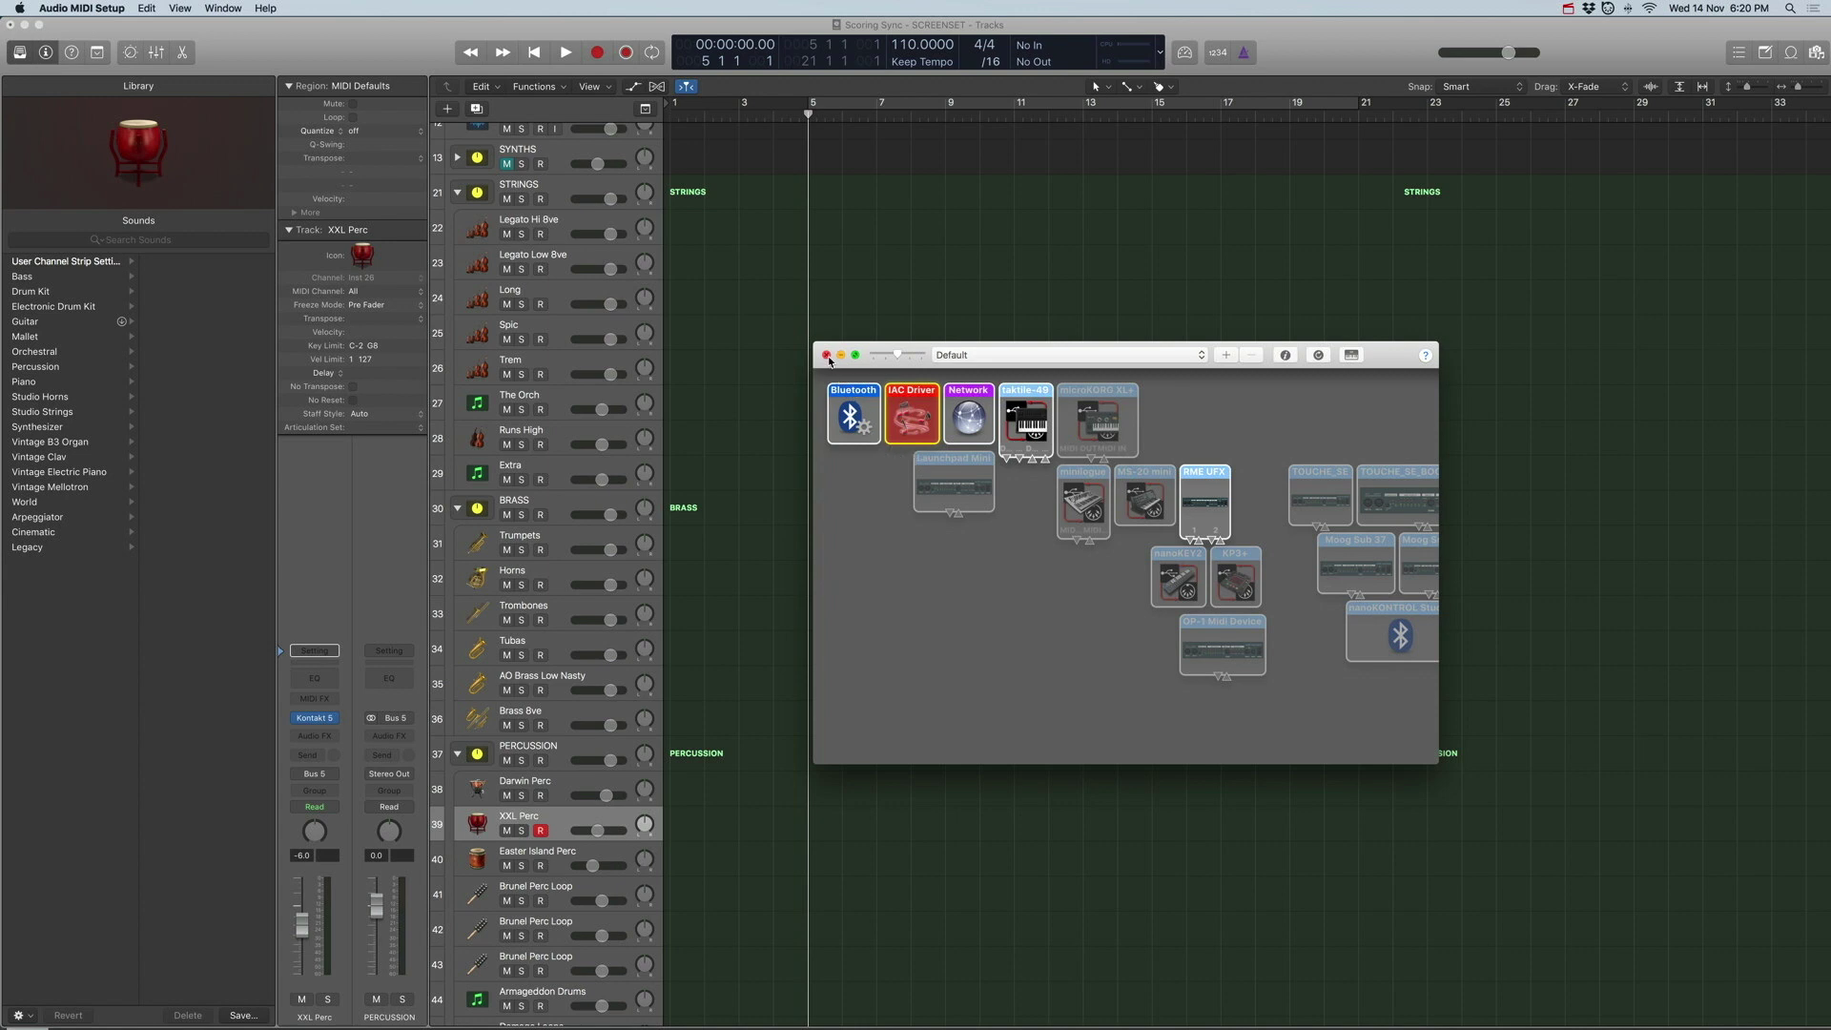
Close MIDI Studio, bring up MidiPipe and reposition its window
click(827, 355)
mouse_move(1191, 1001)
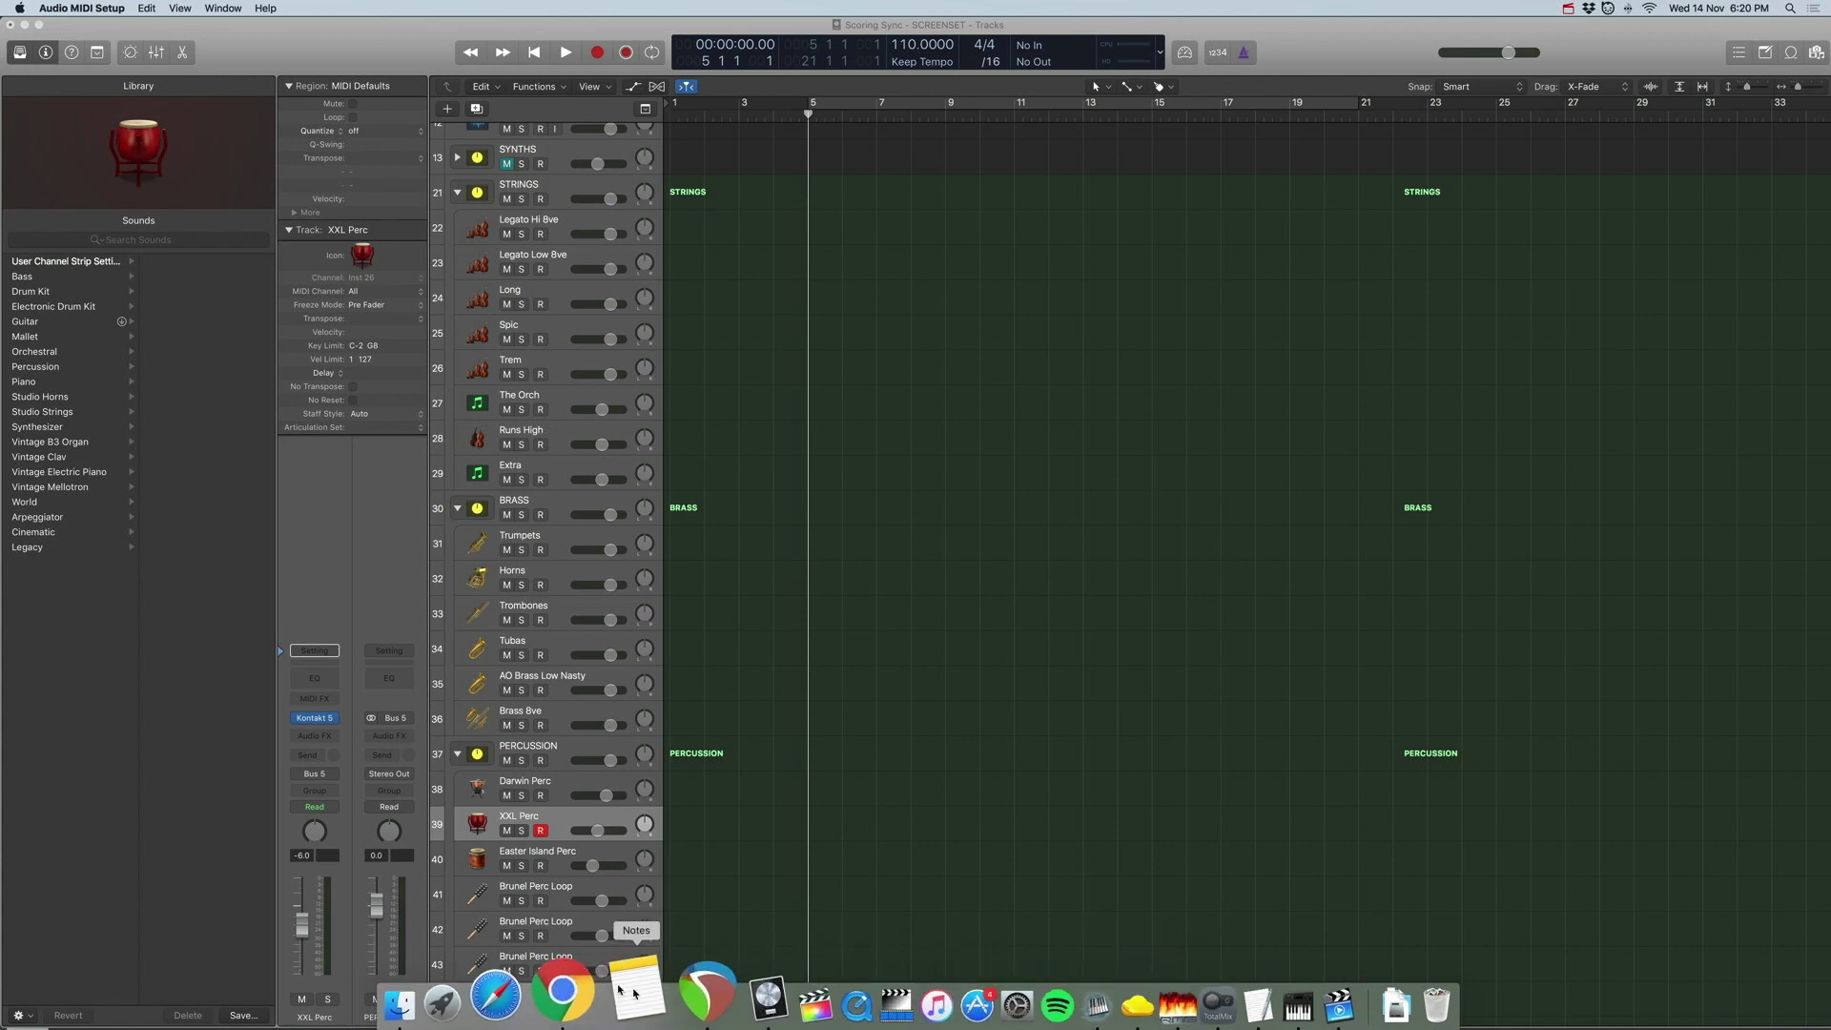
click(1021, 1006)
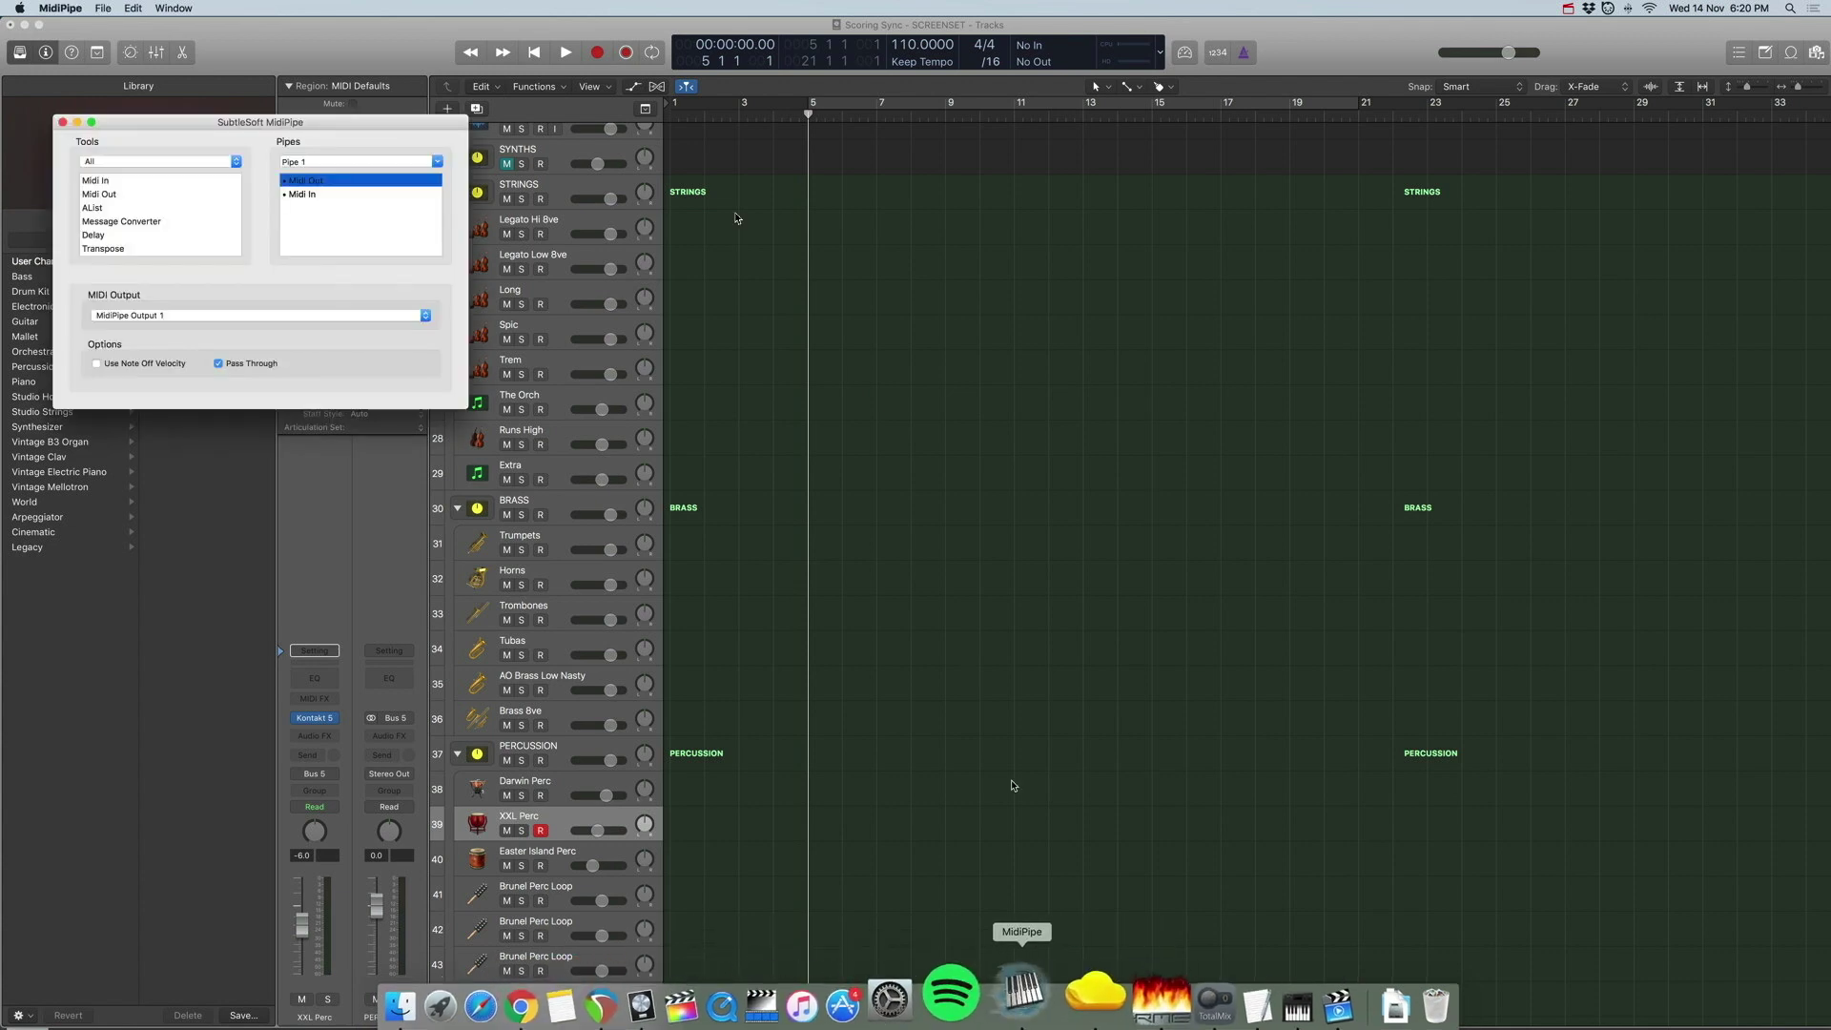
drag(192, 125, 406, 194)
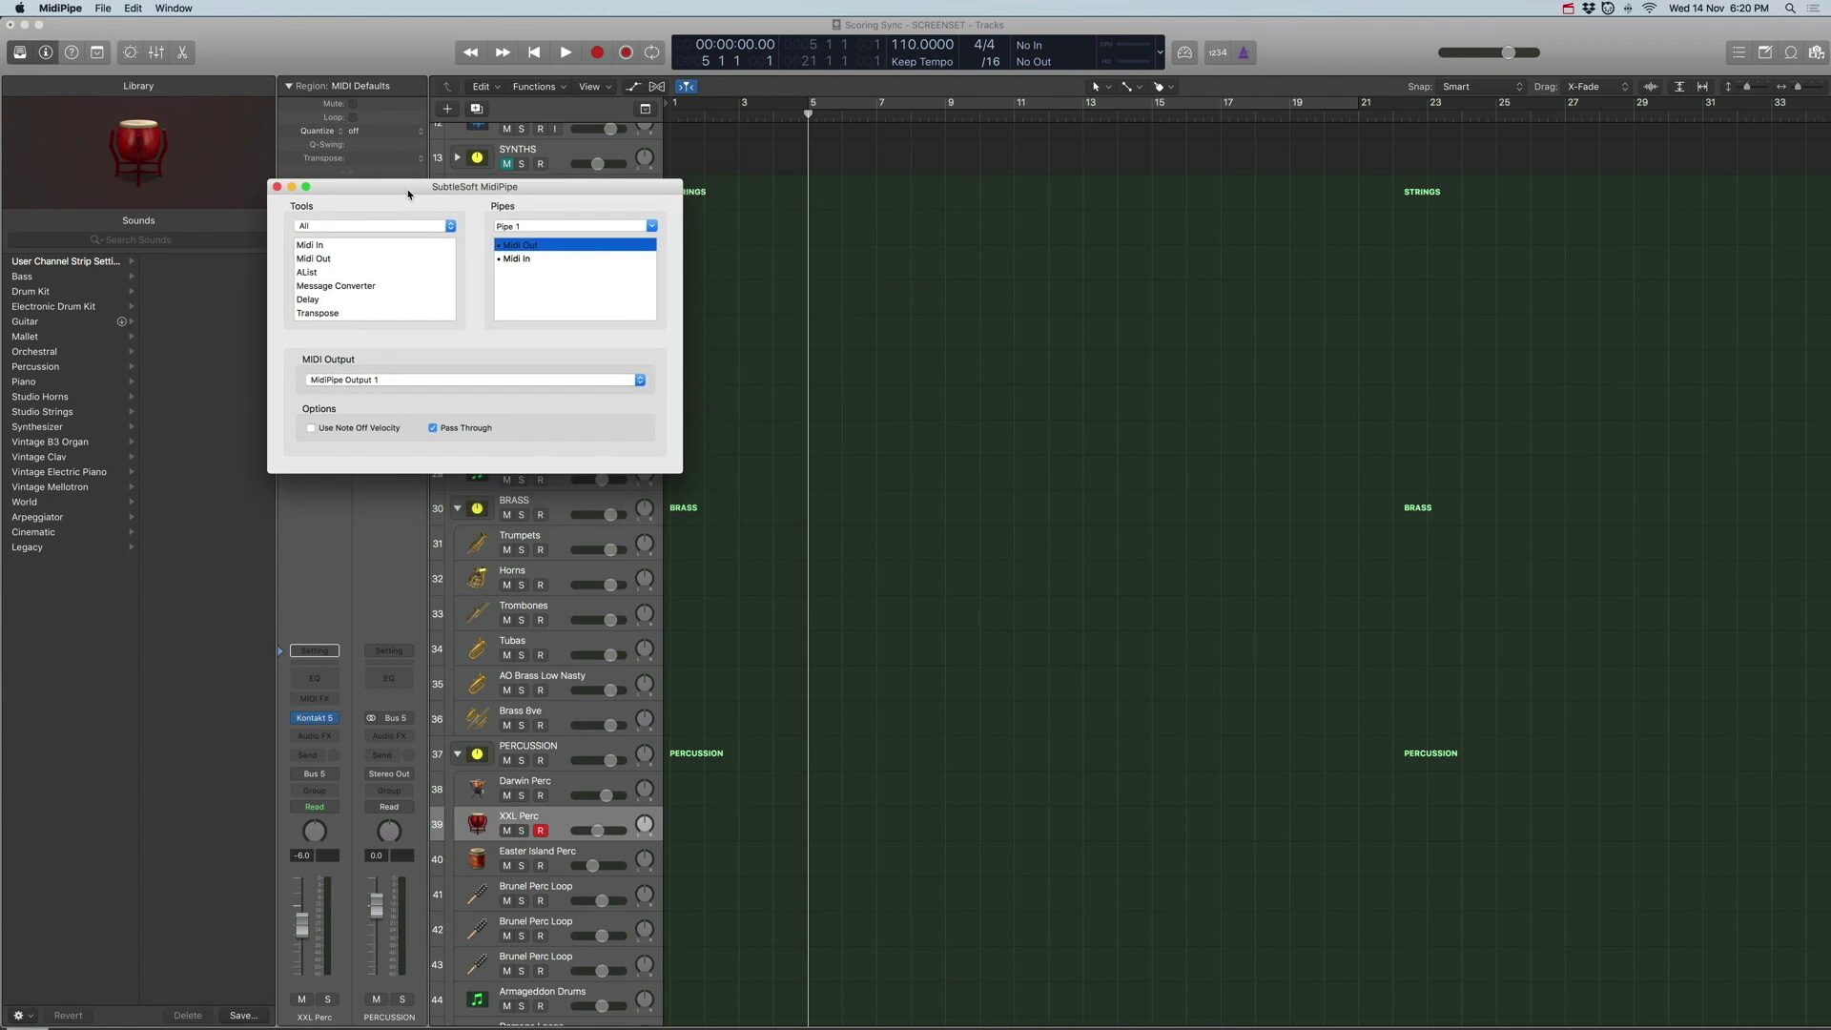
drag(372, 189, 303, 184)
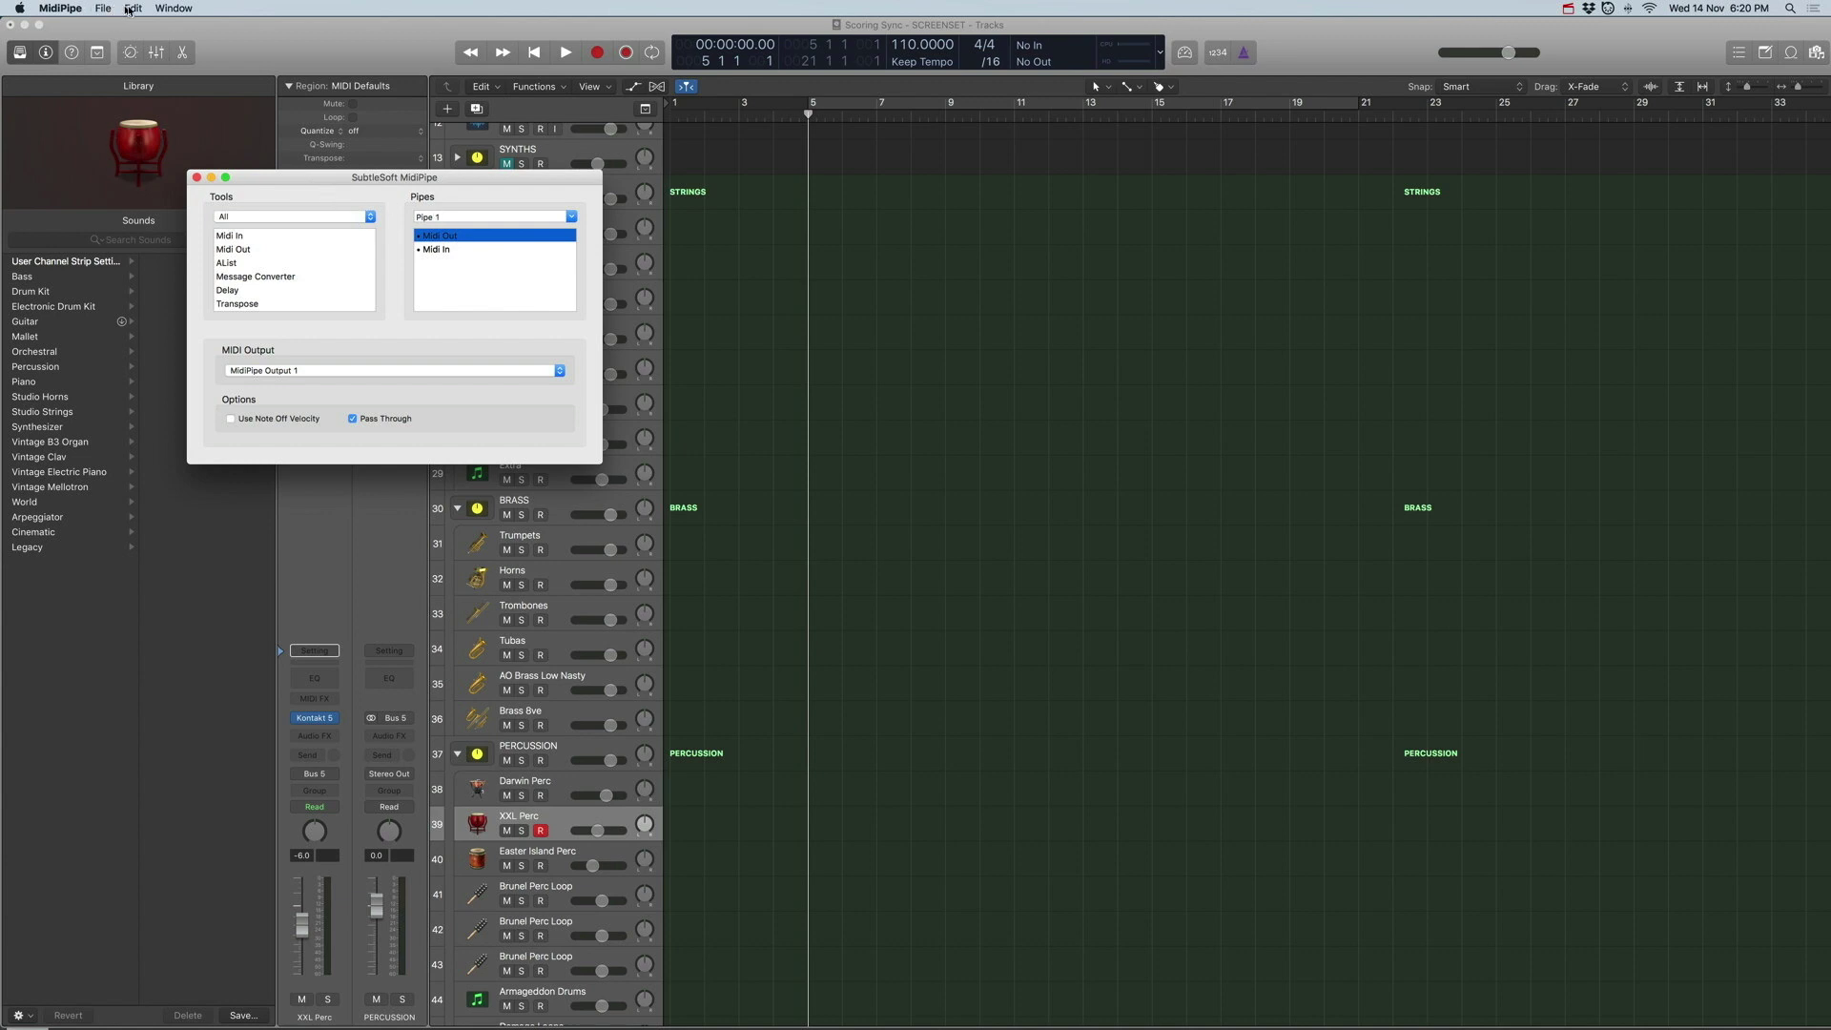
click(133, 8)
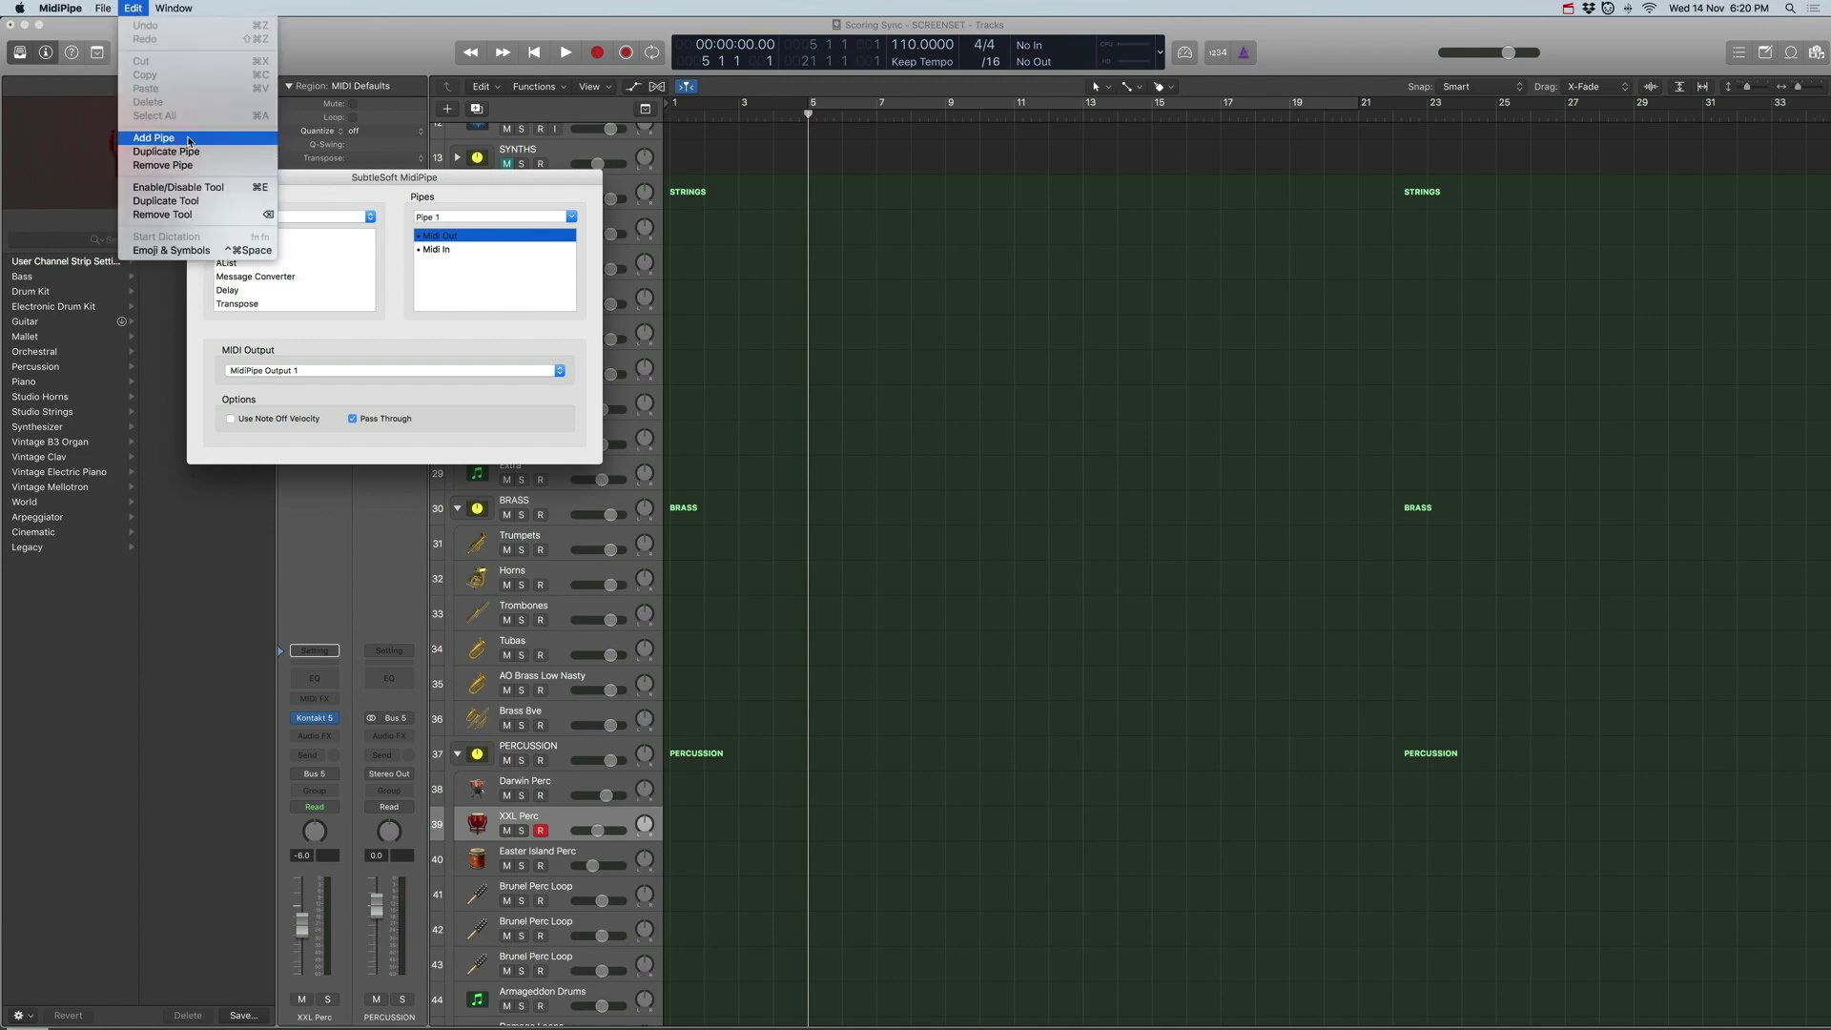
click(395, 205)
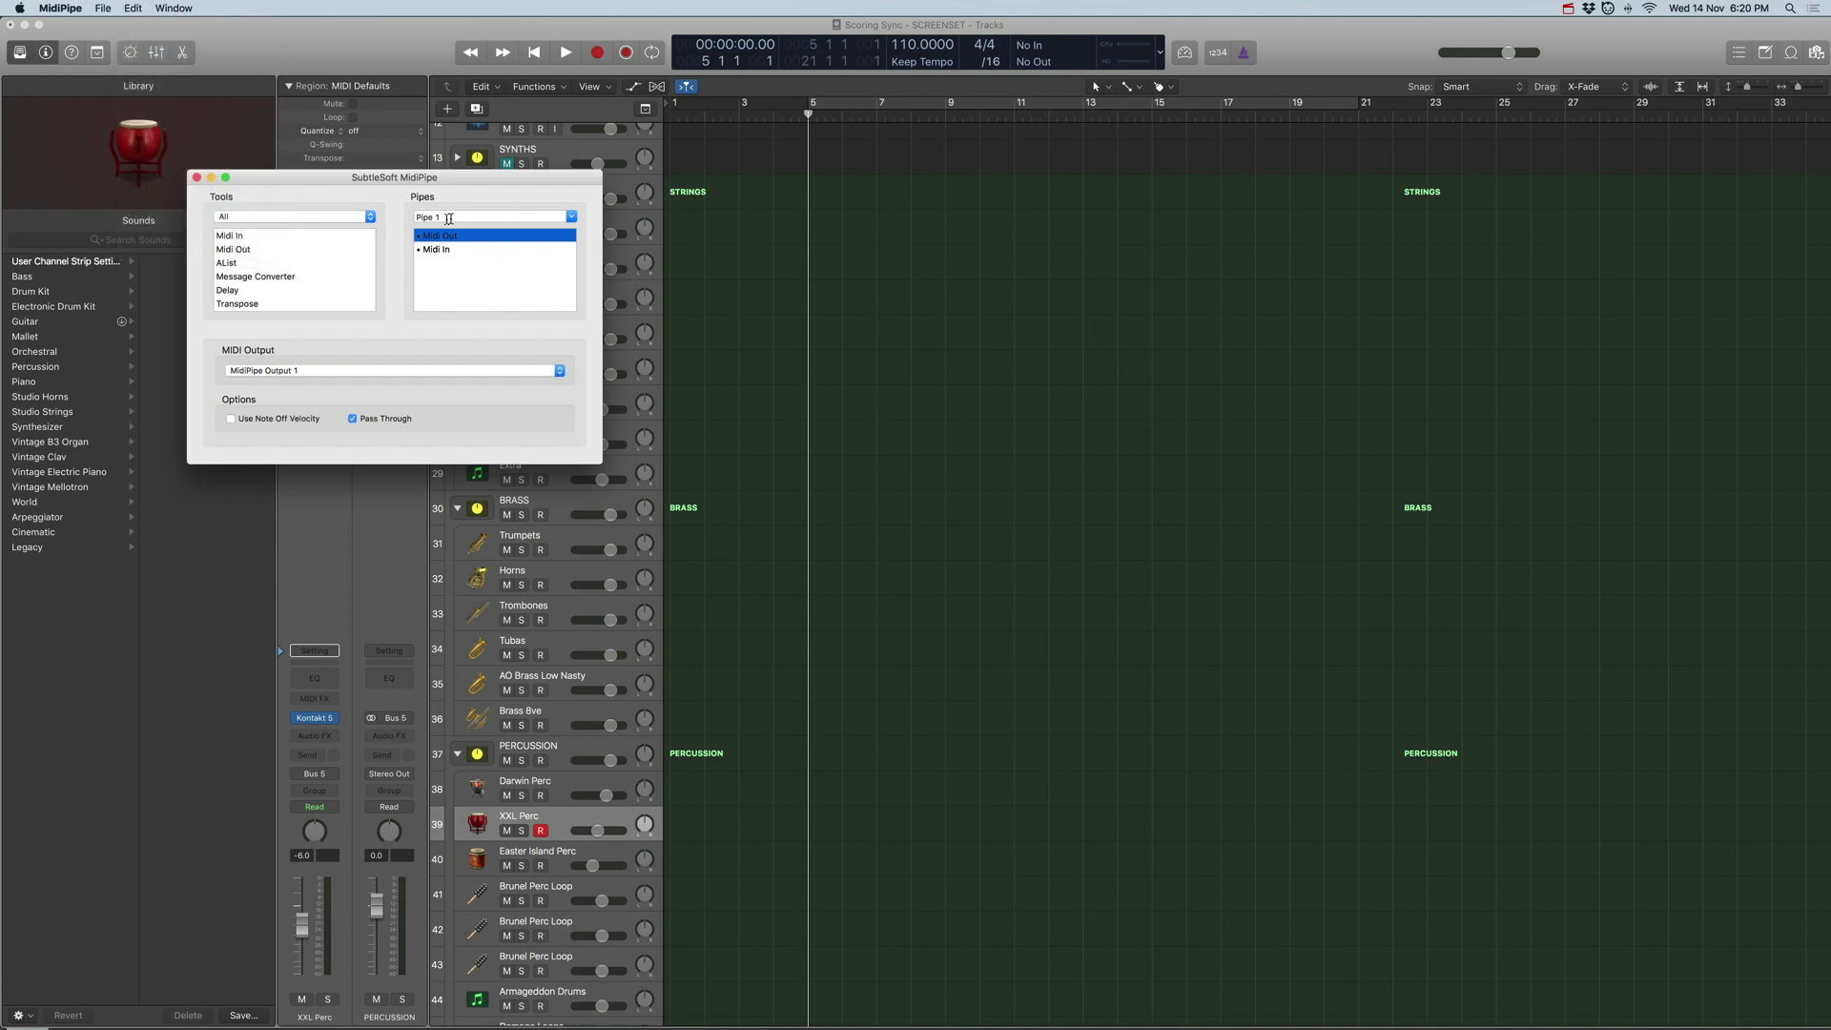
Inspect Pipe 1's Midi Out (MidiPipe Output 1, Pass Through) and Midi In stages
click(440, 218)
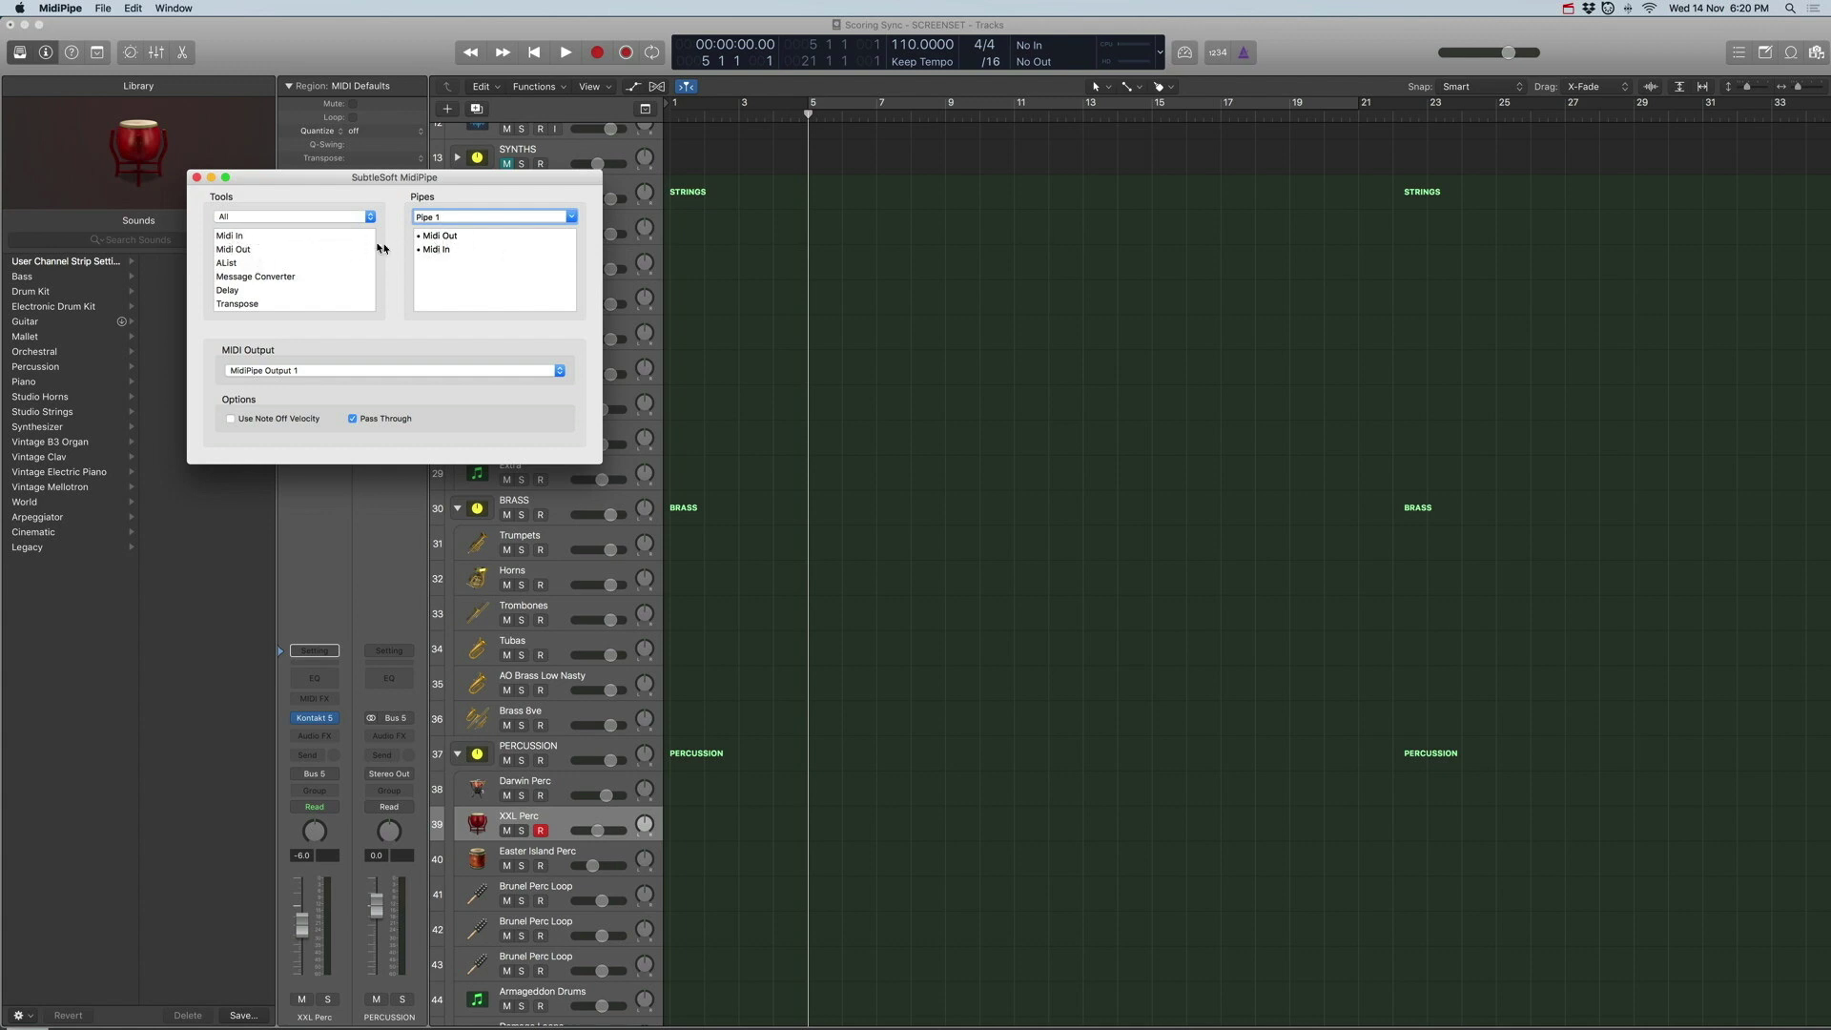
click(450, 240)
click(450, 240)
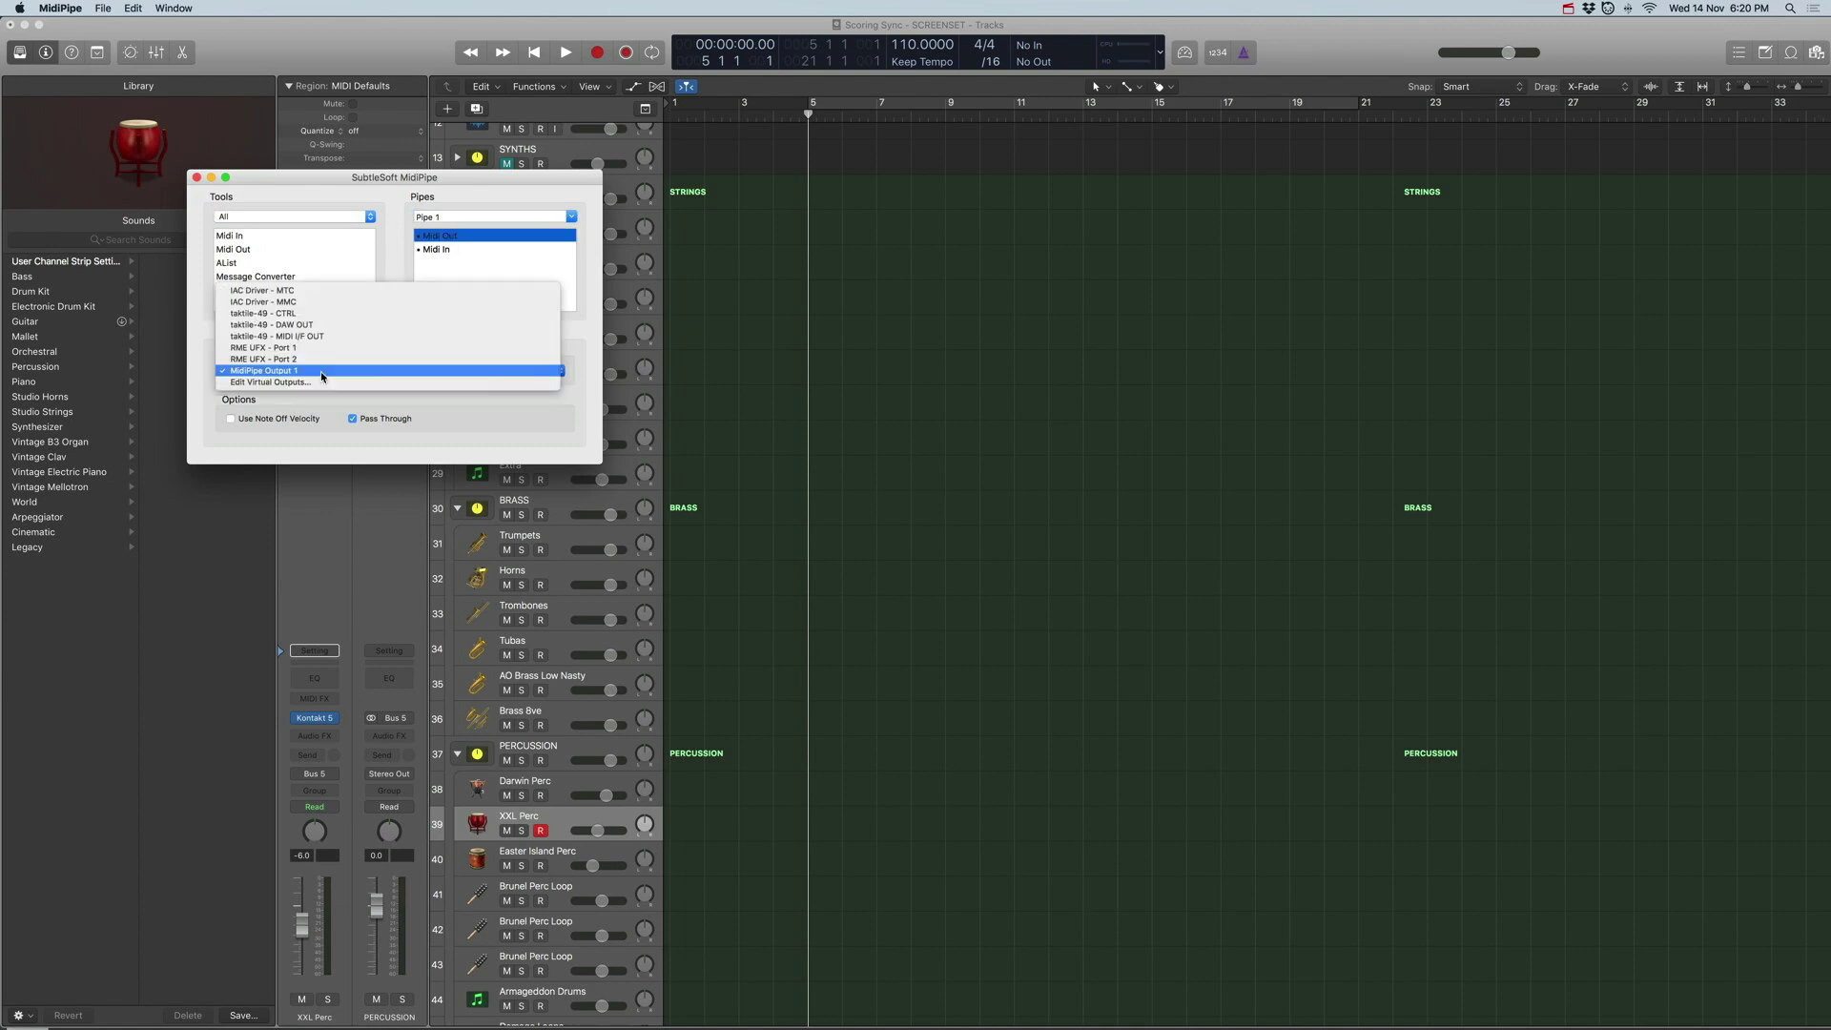
click(496, 419)
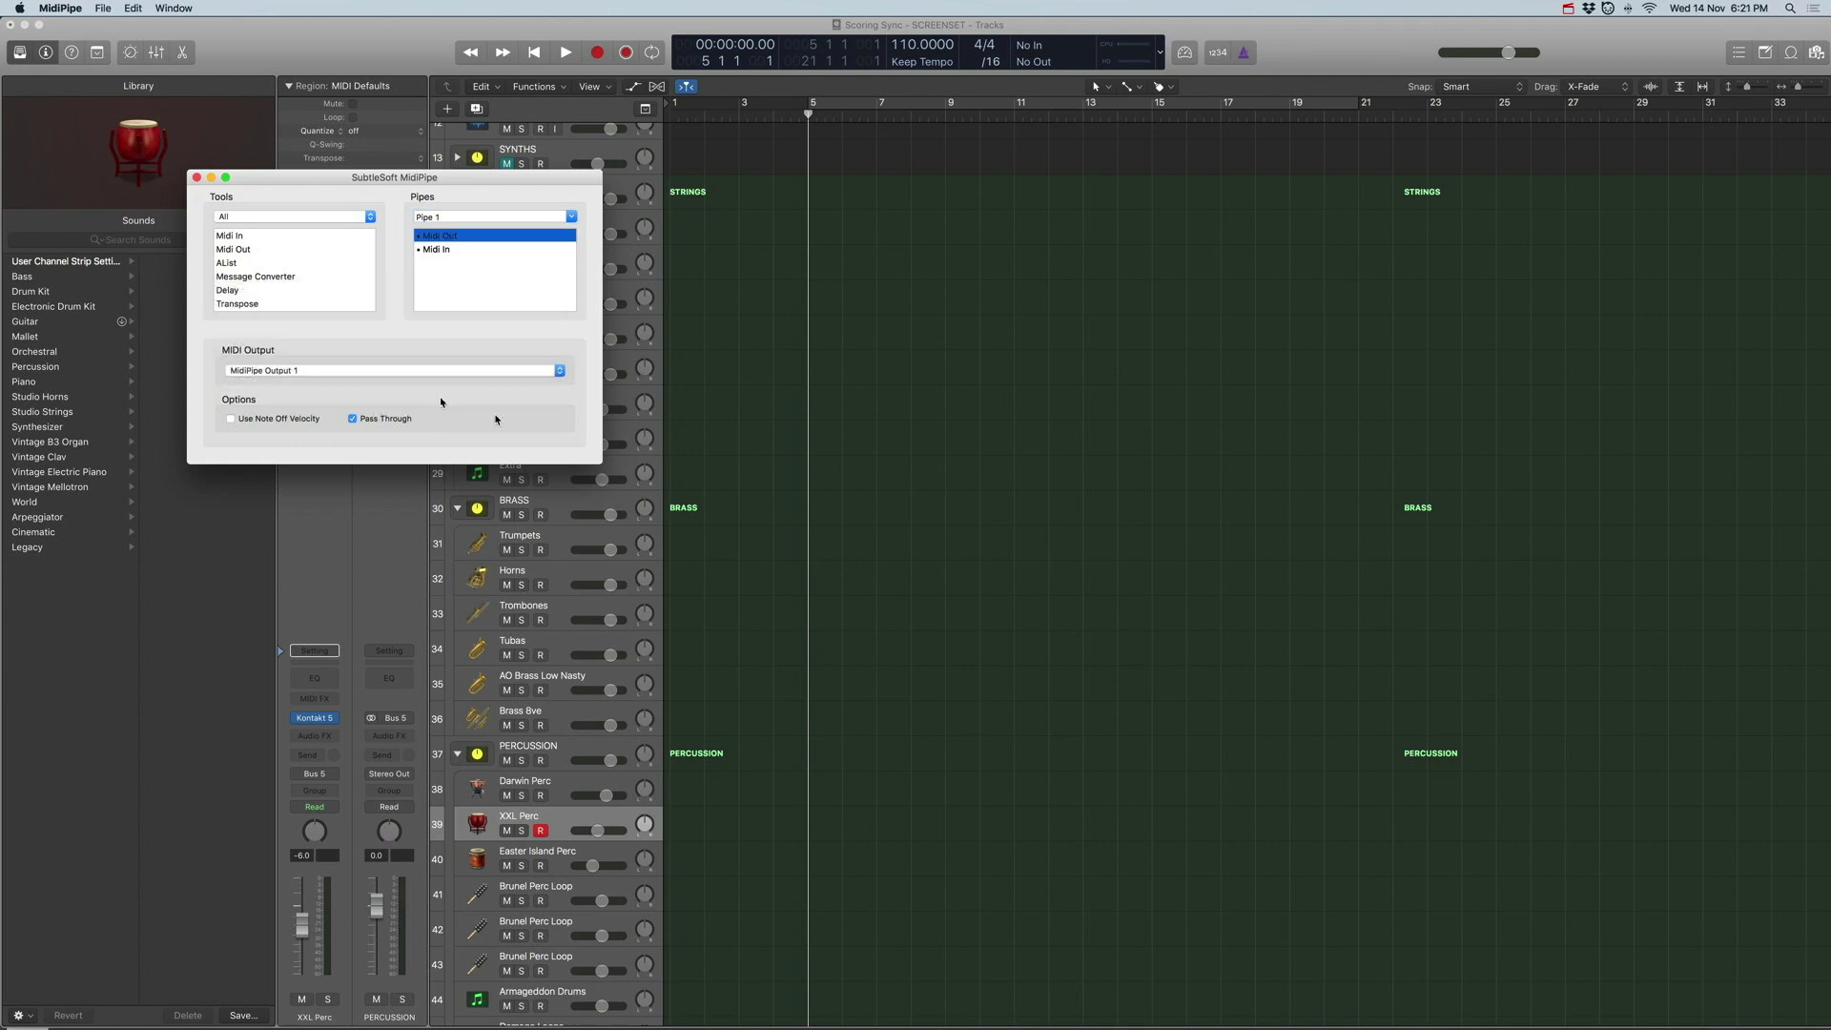
click(448, 250)
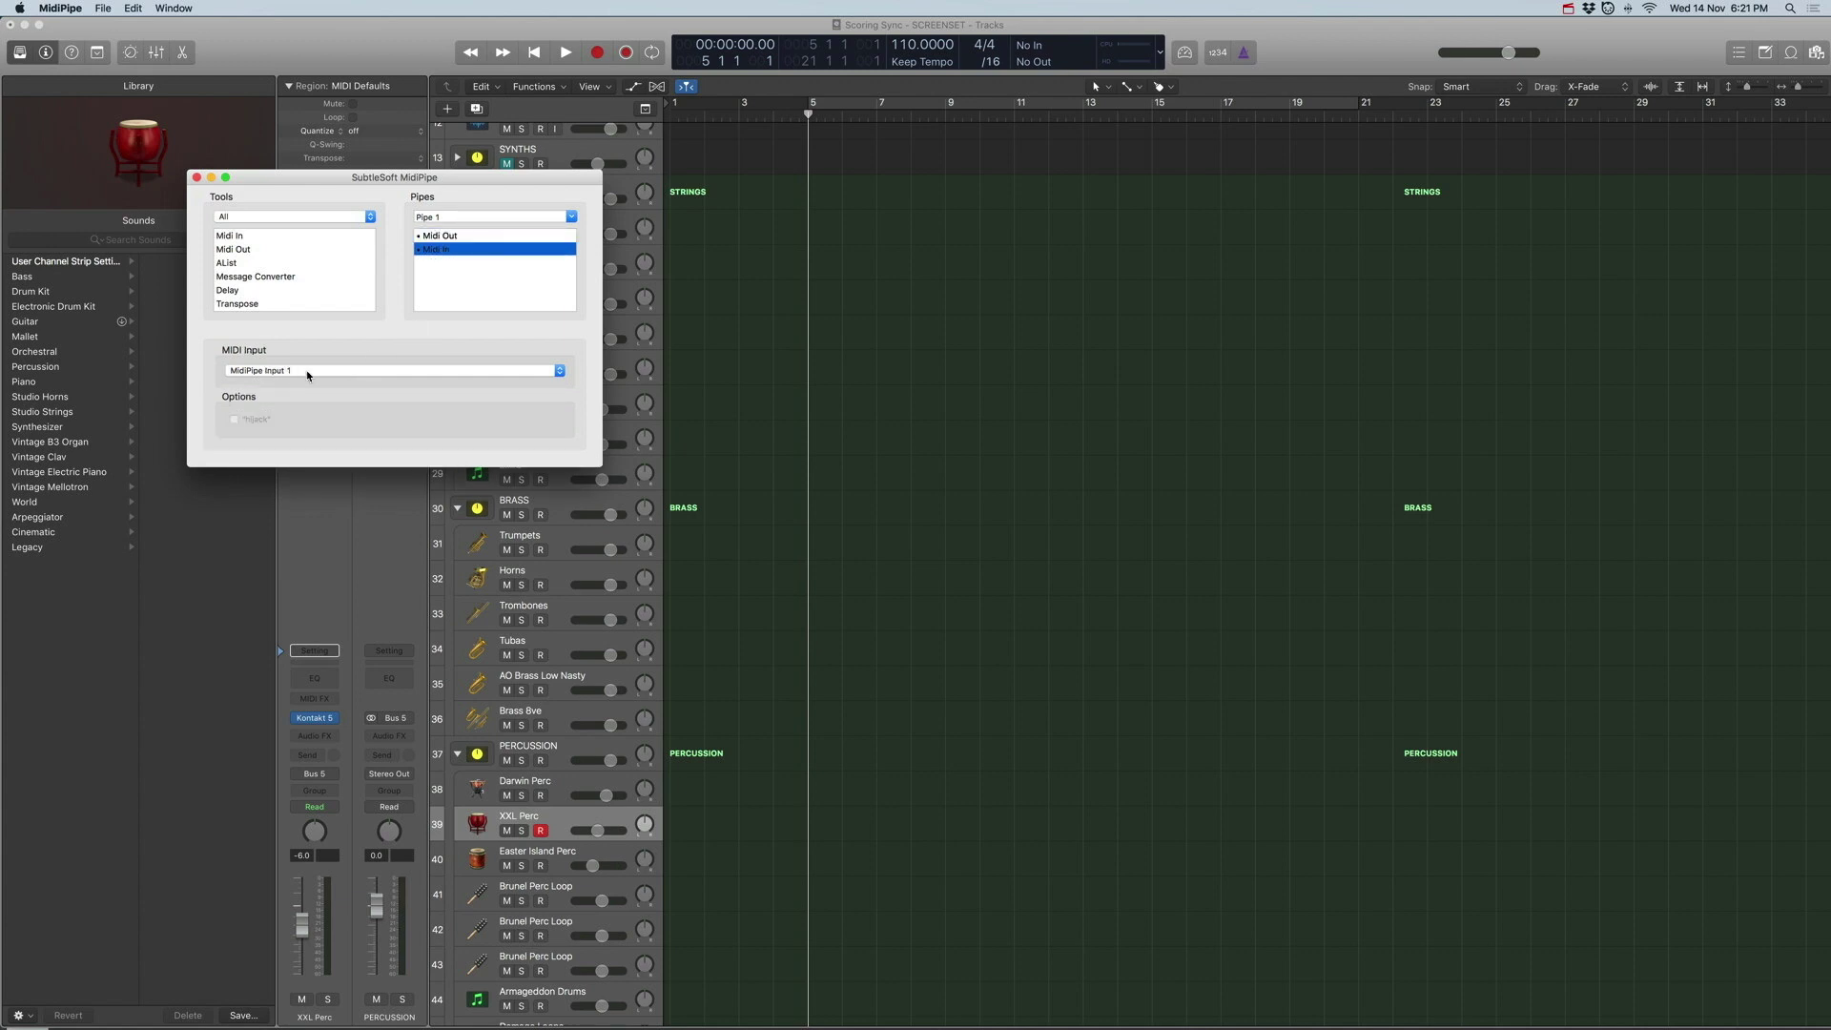
key(Up)
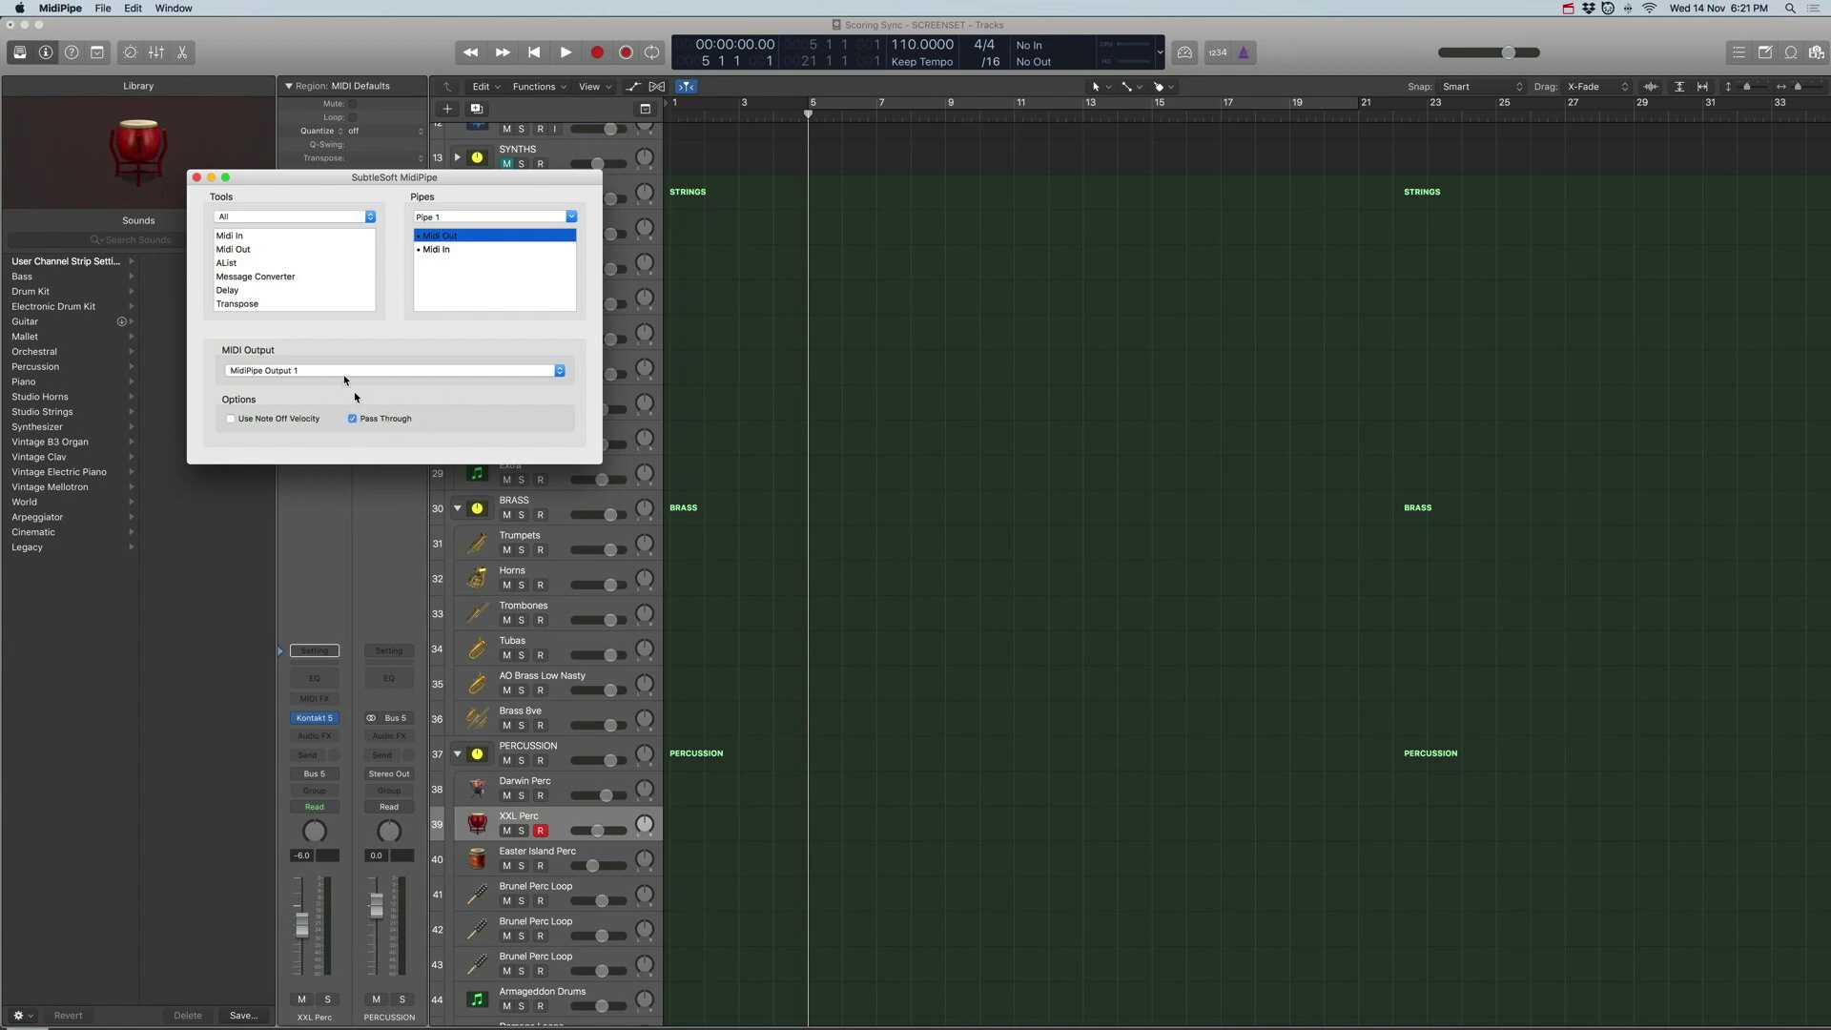
Switch to Pipe 2 and confirm its Midi Out sends to IAC Driver - MMC
click(571, 216)
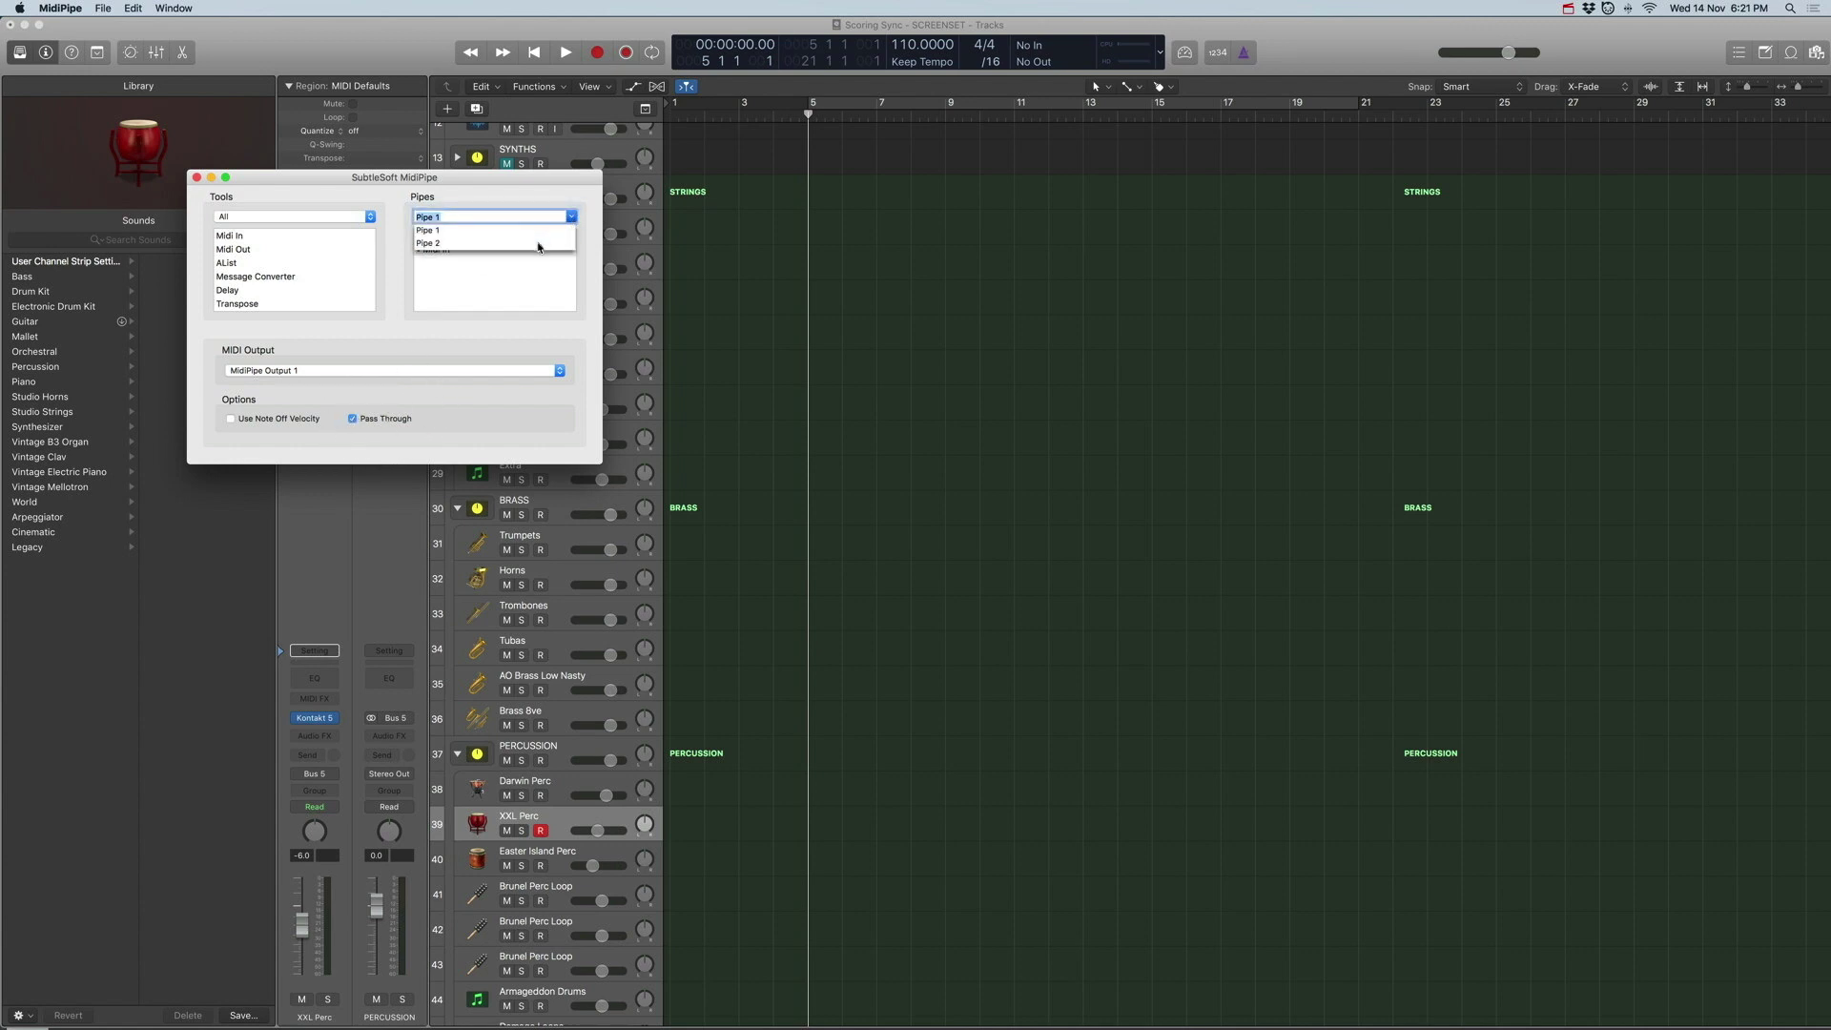
click(420, 244)
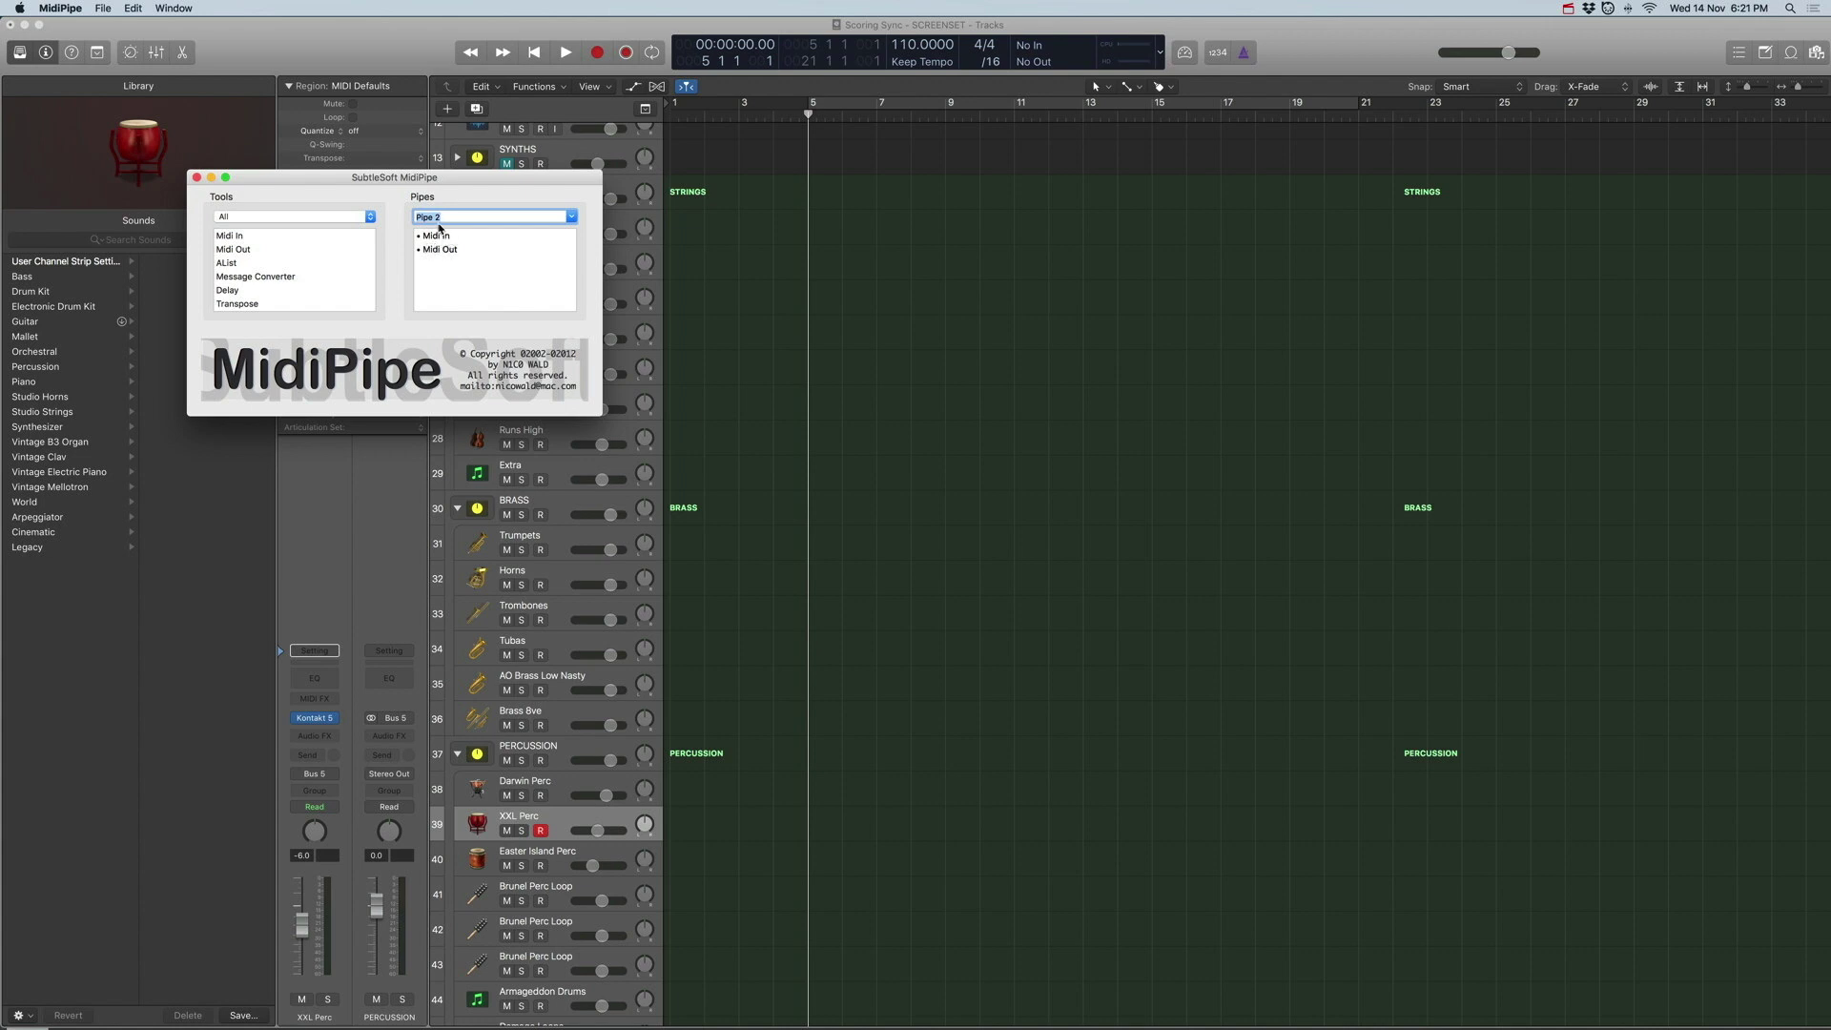
click(443, 236)
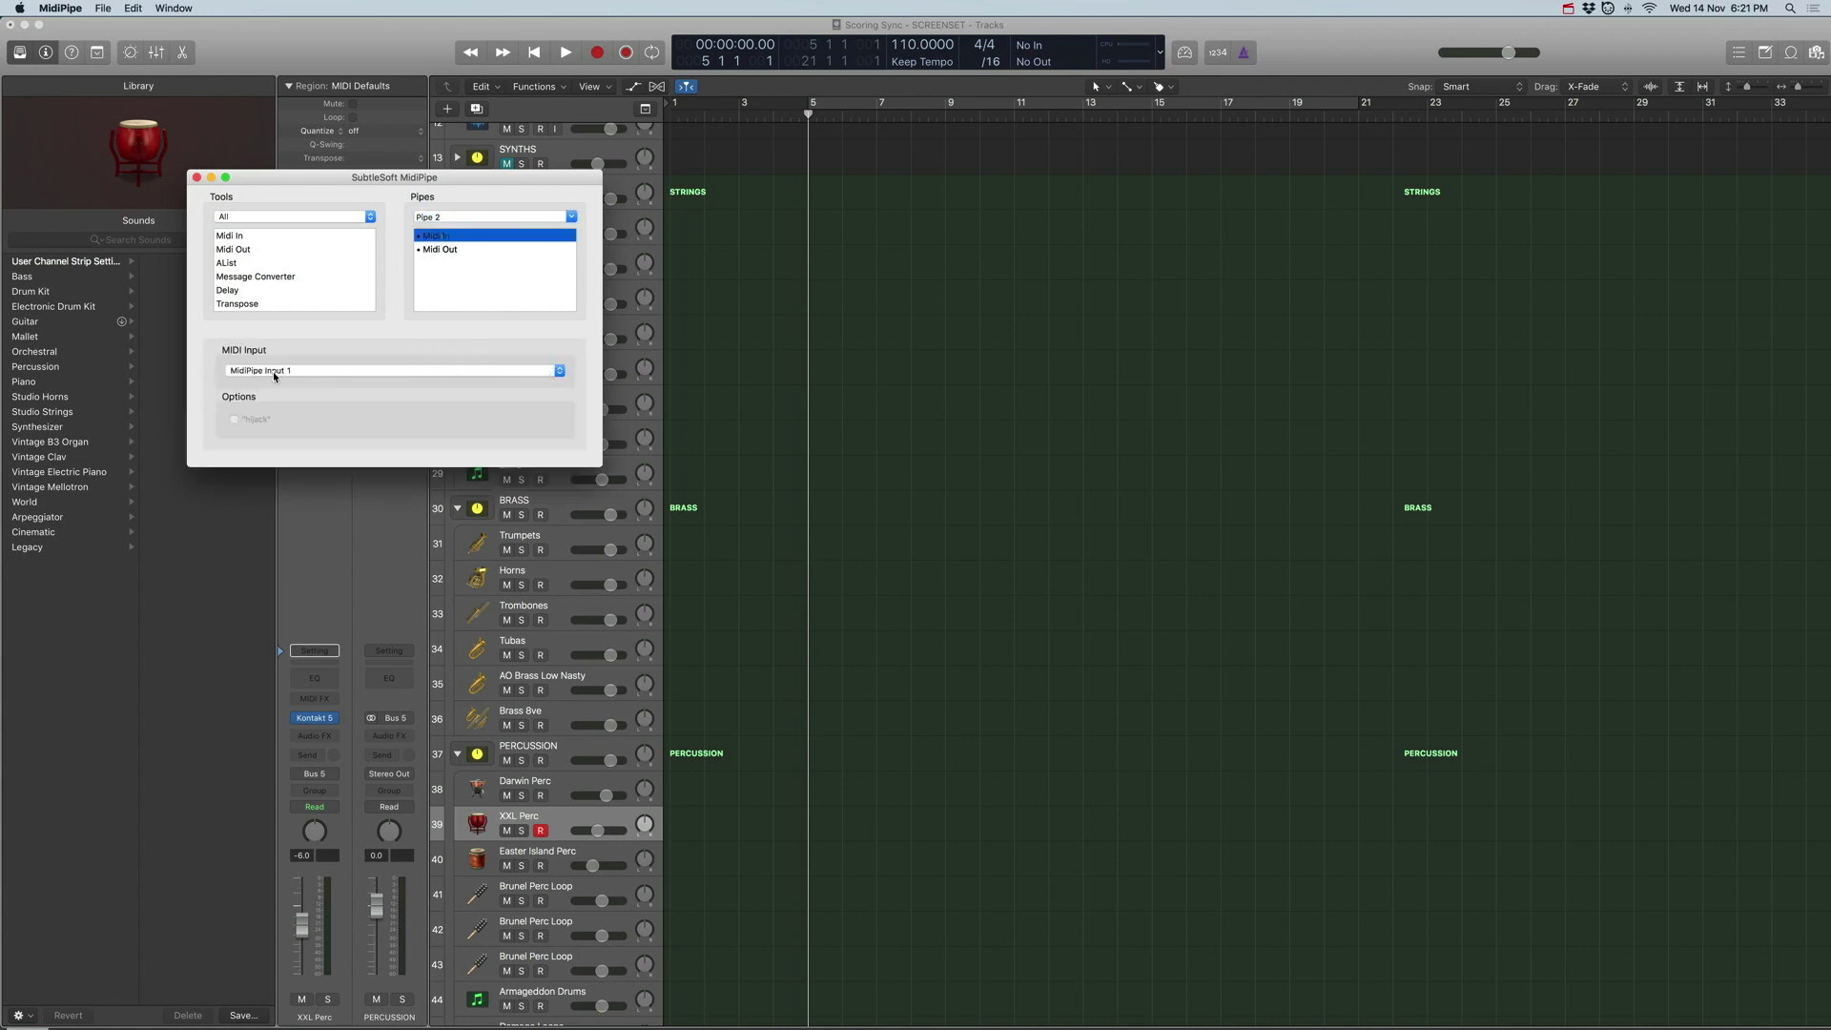
click(451, 251)
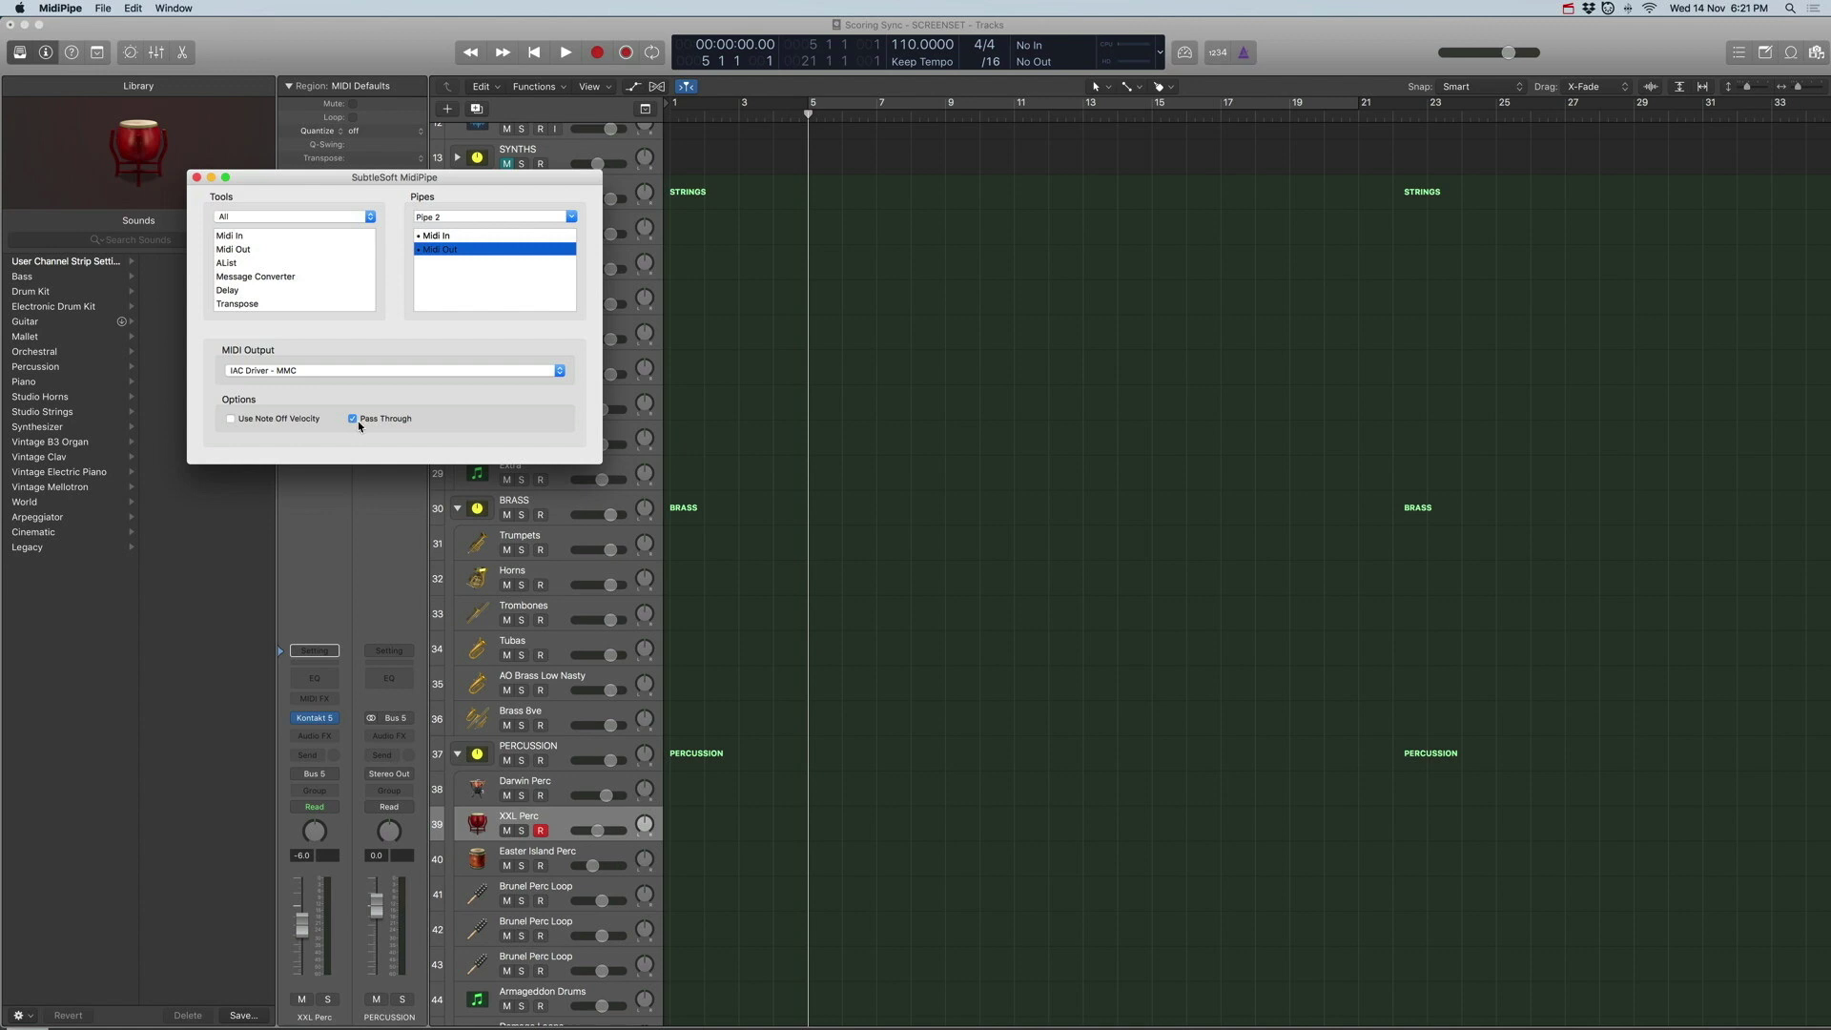
click(571, 217)
click(528, 204)
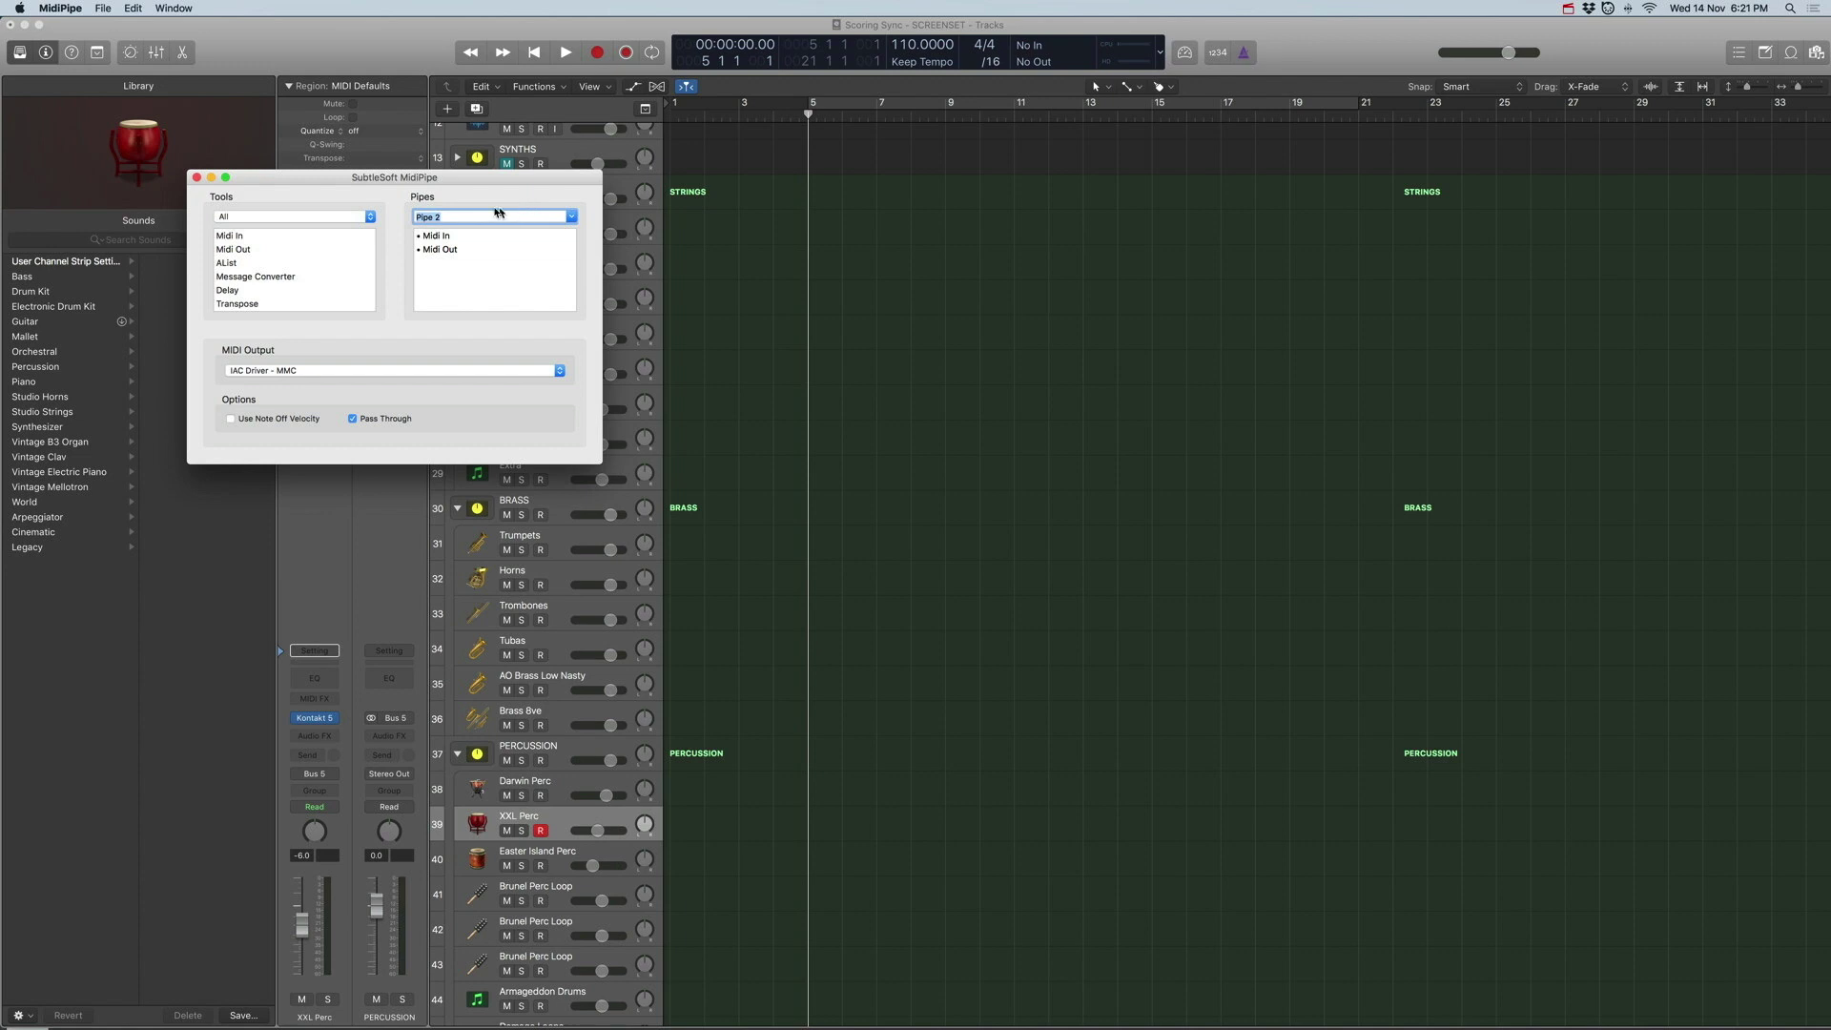
Close the MidiPipe window and return to Logic Pro X
click(197, 178)
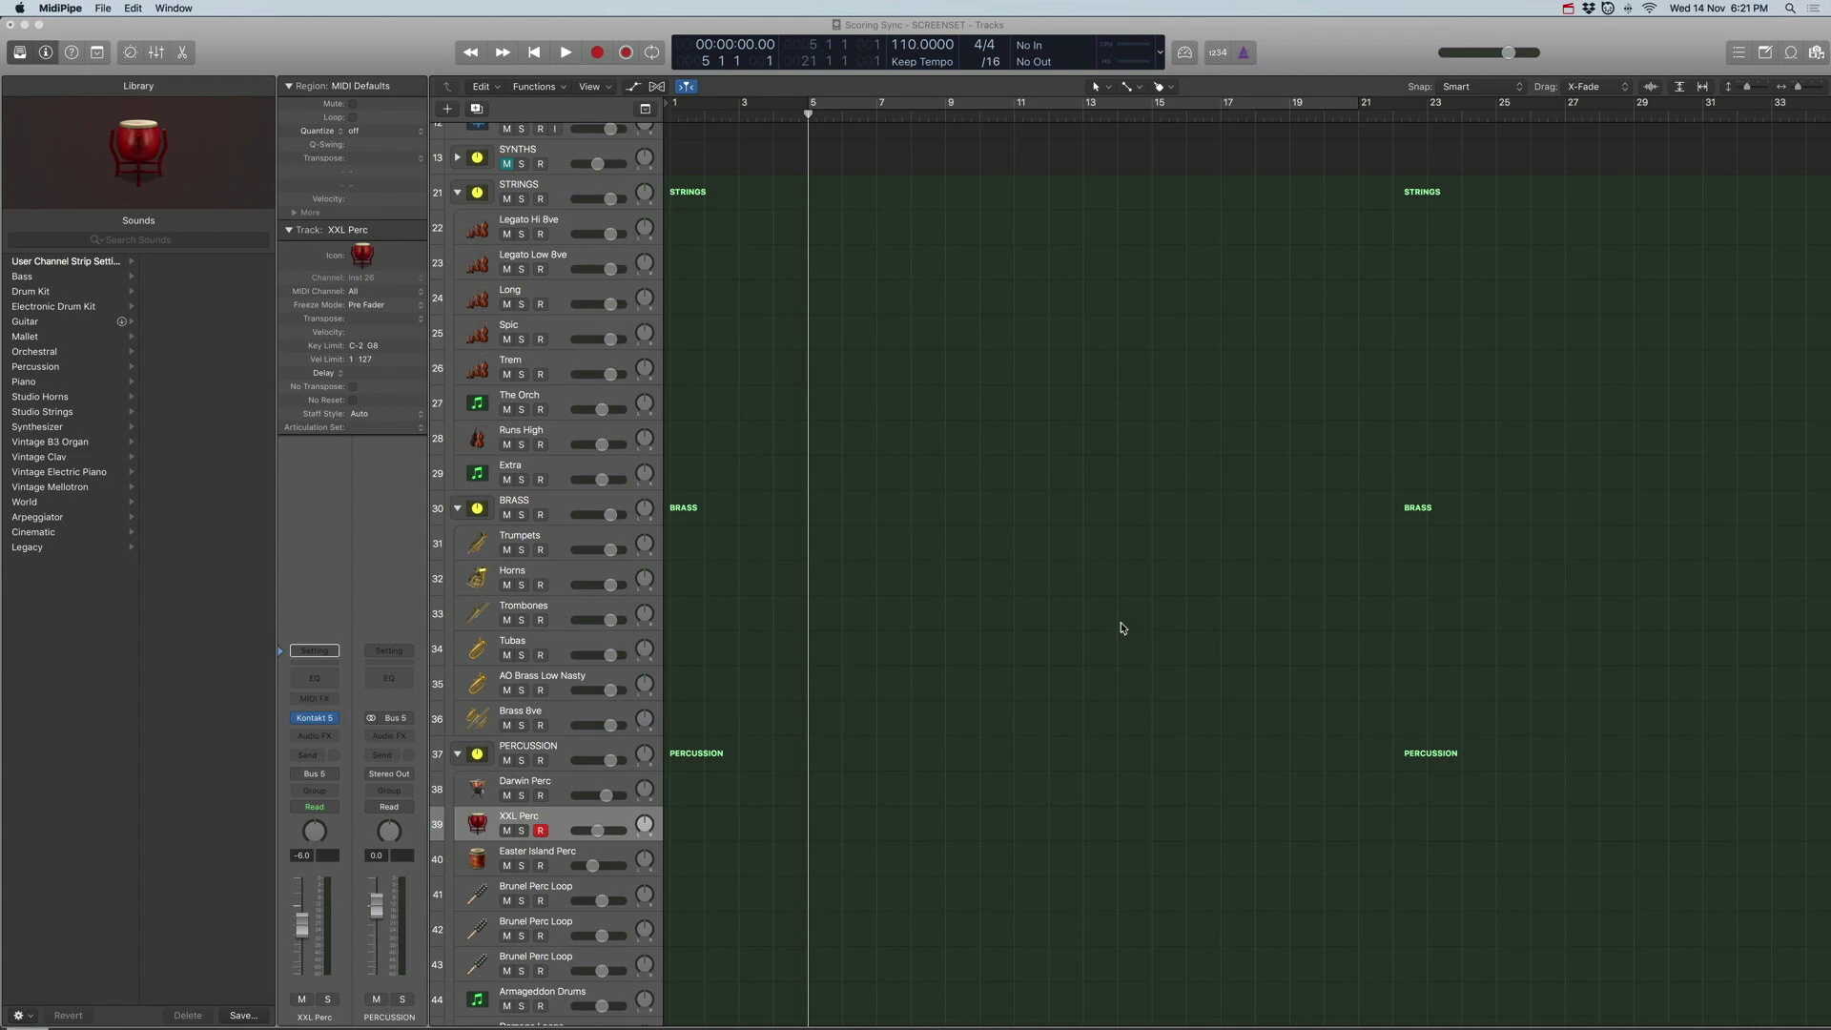
scroll(1115, 629, up, 1)
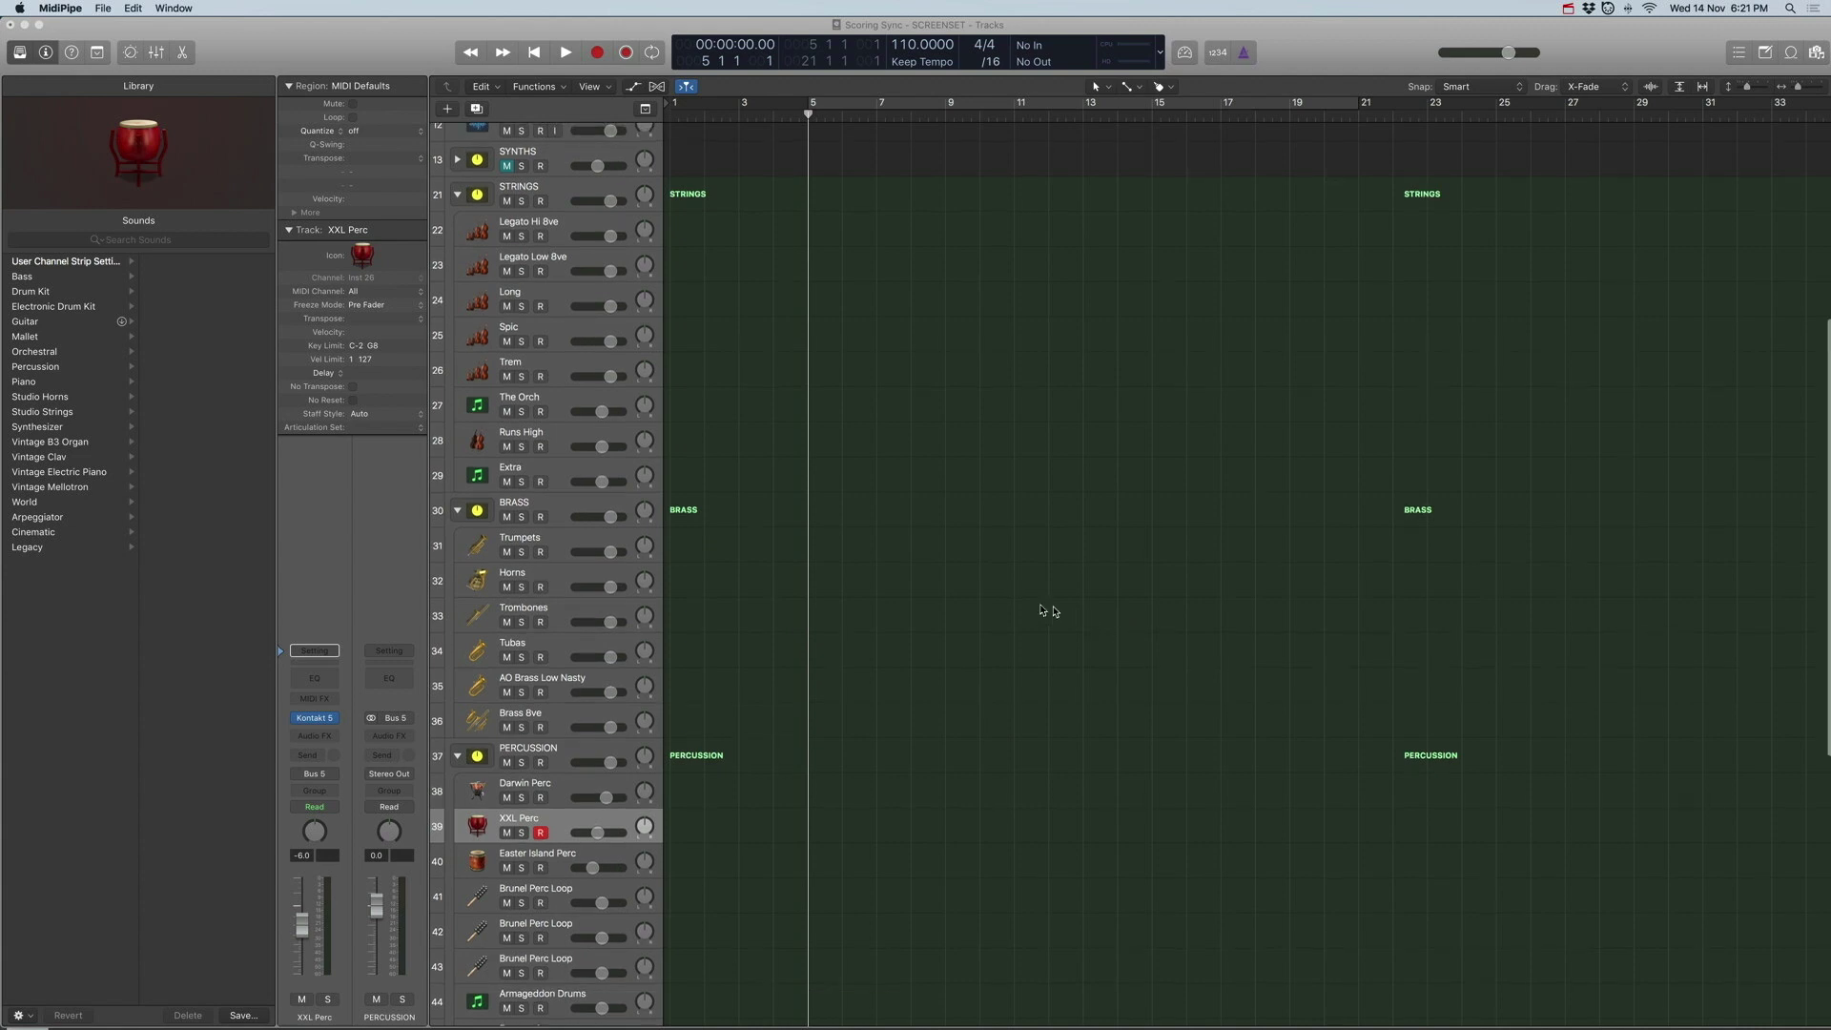
click(90, 23)
On the Synchronization MIDI tab, confirm MTC goes to IAC Driver MTC and Transmit MMC is on
click(113, 9)
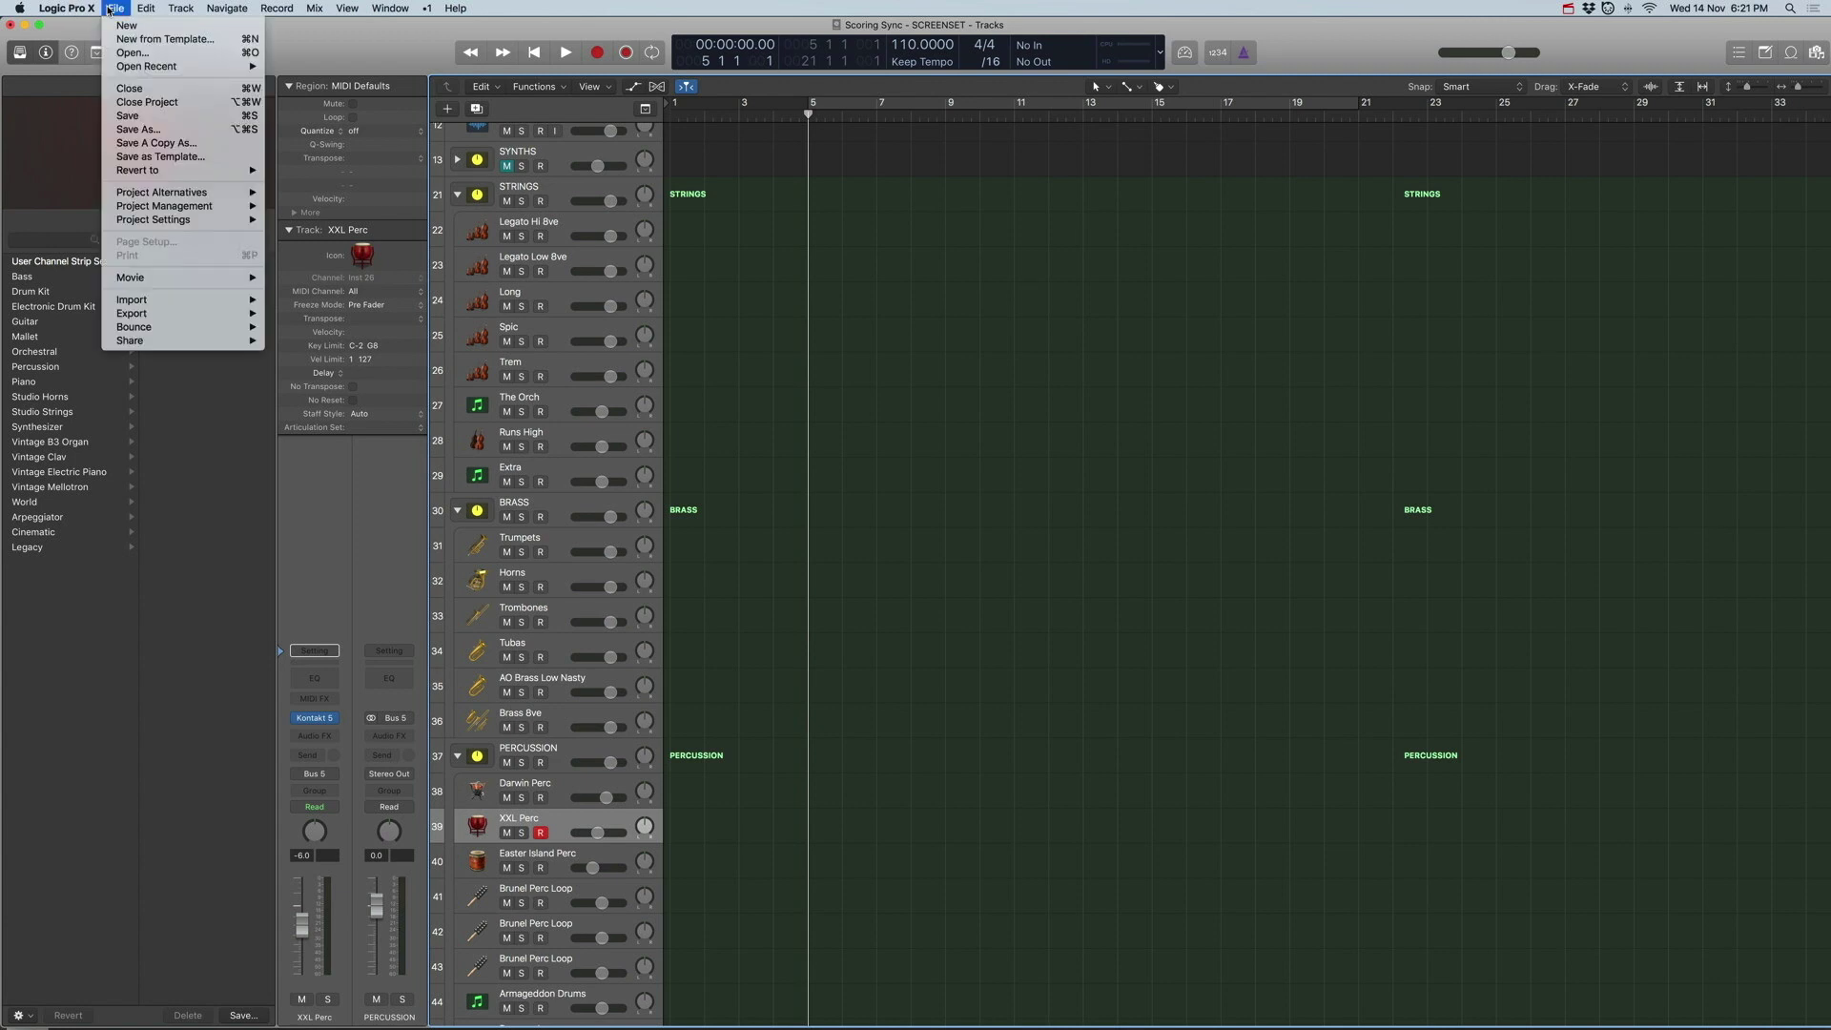
mouse_move(168, 220)
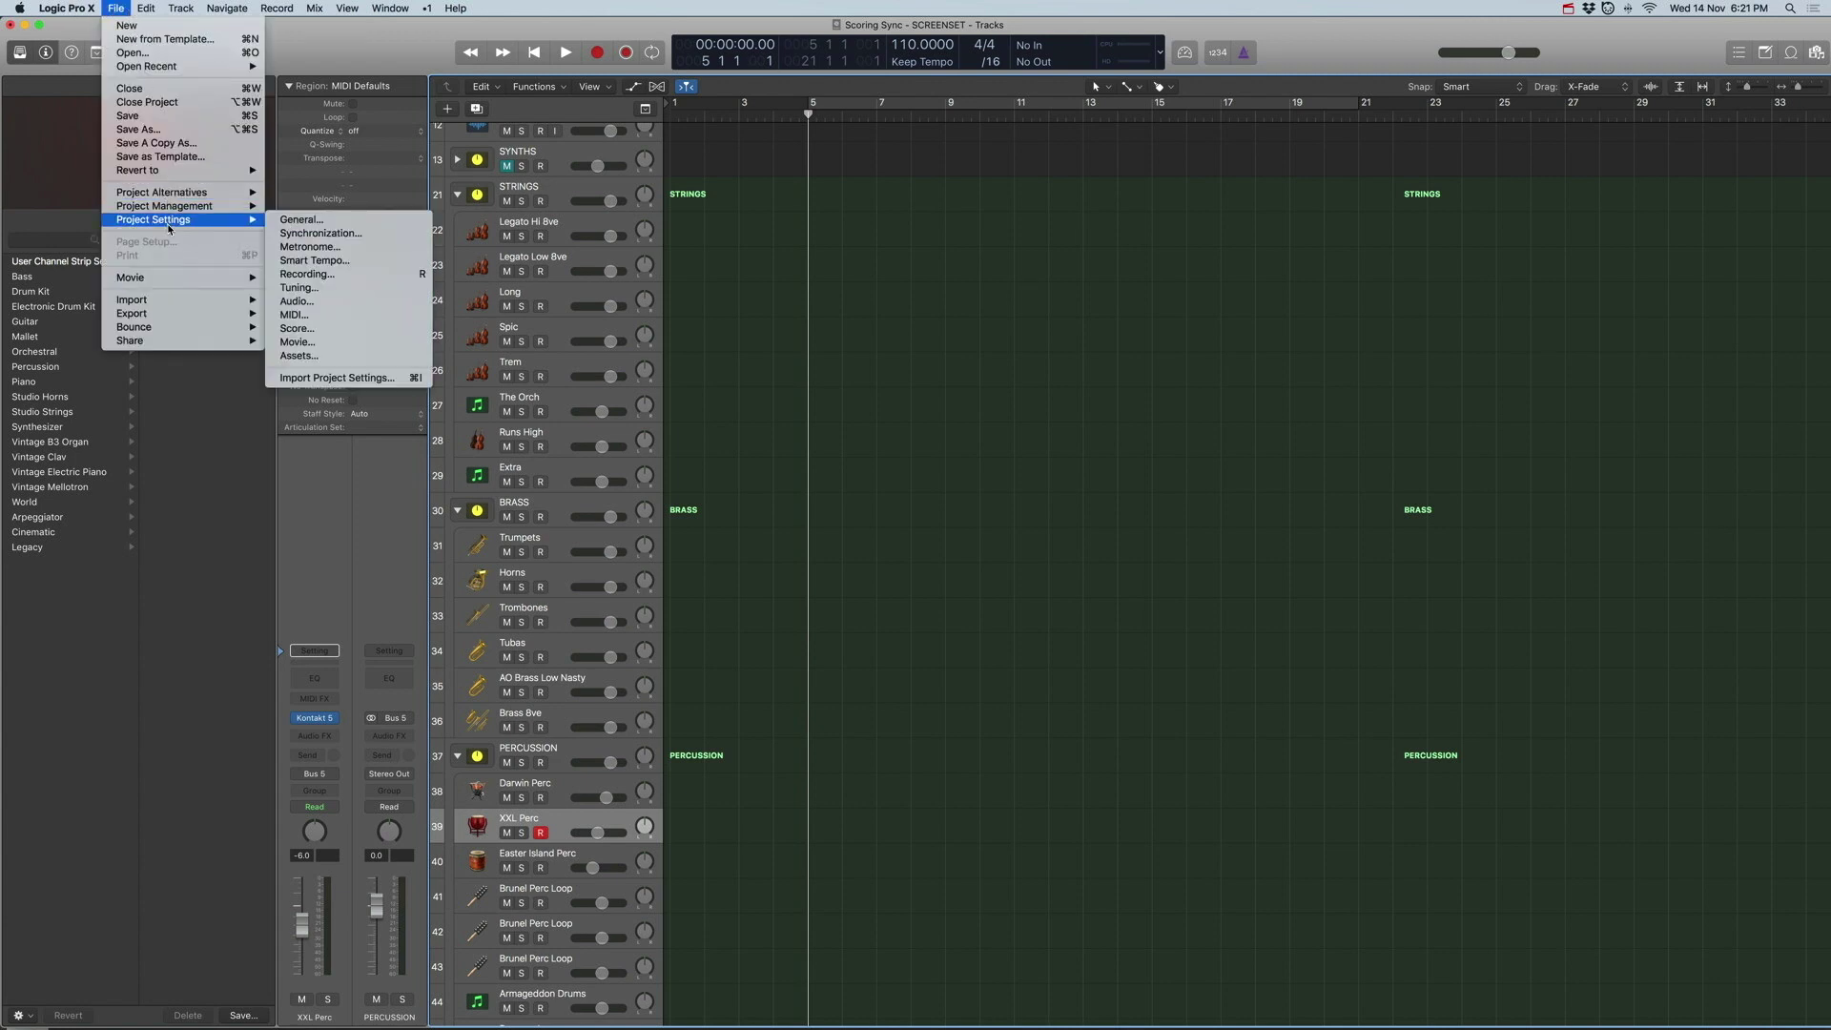
click(312, 232)
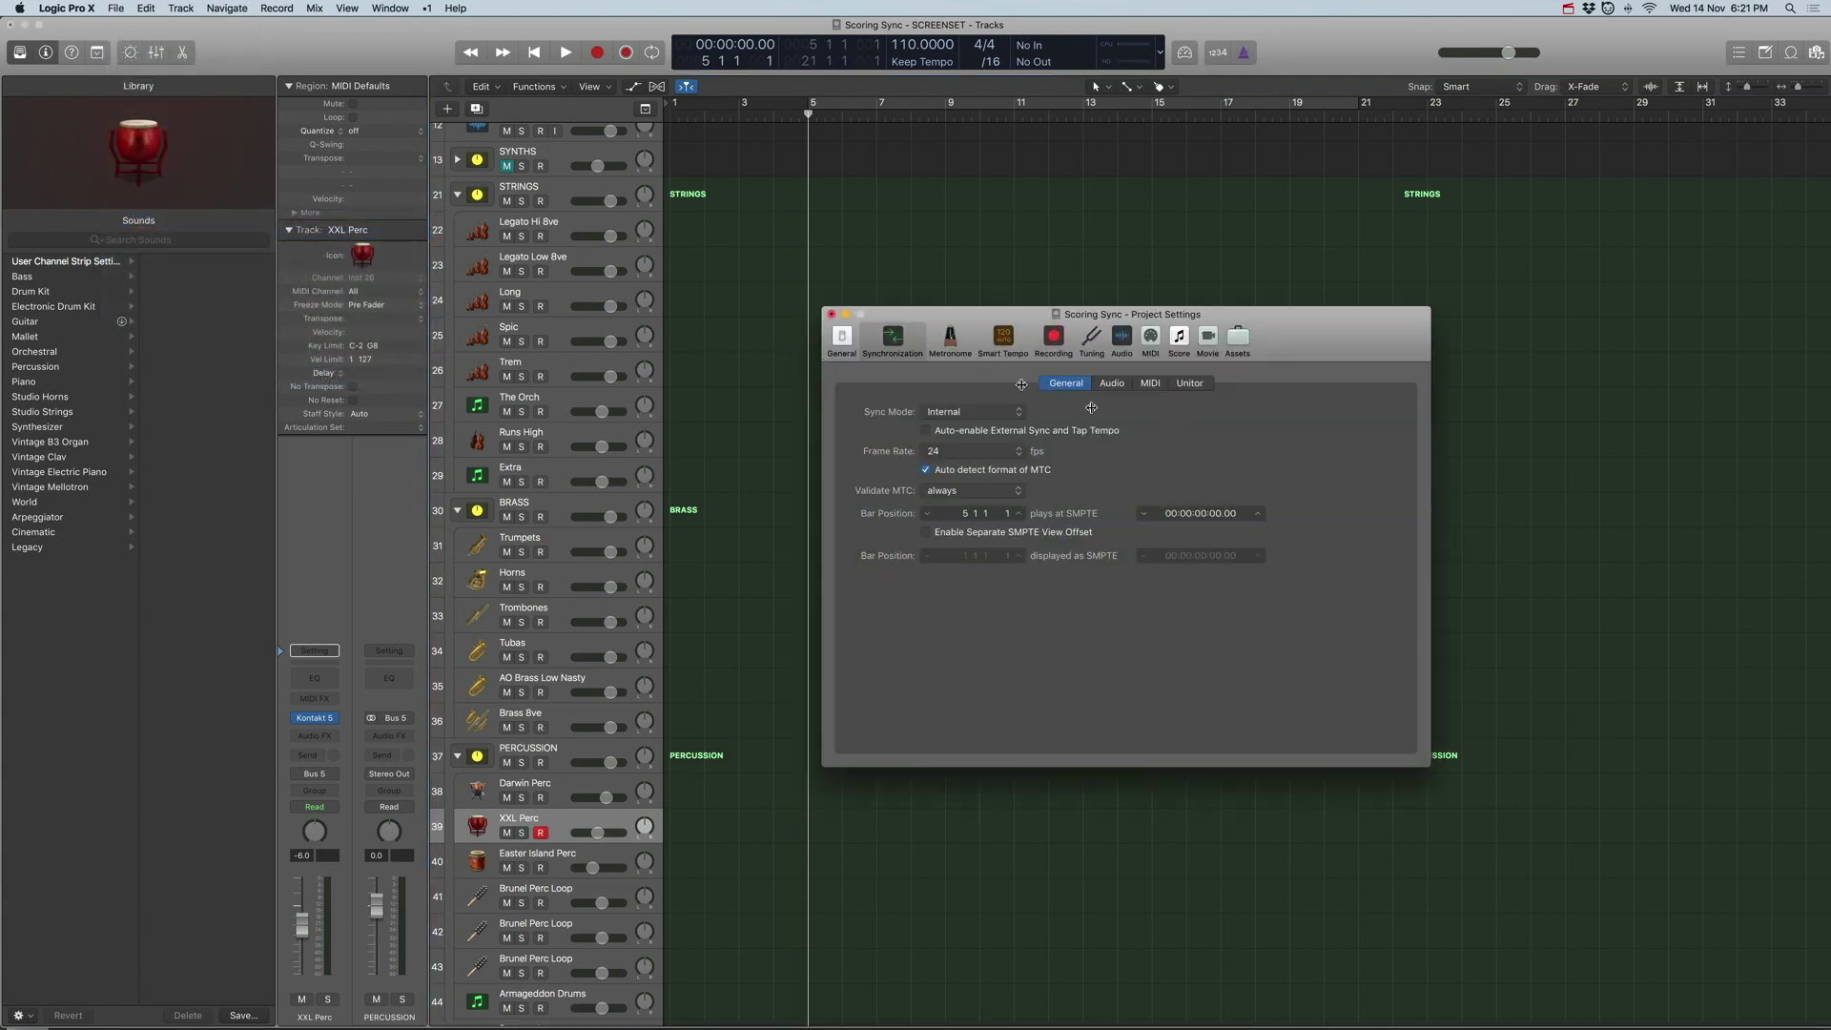
click(1152, 385)
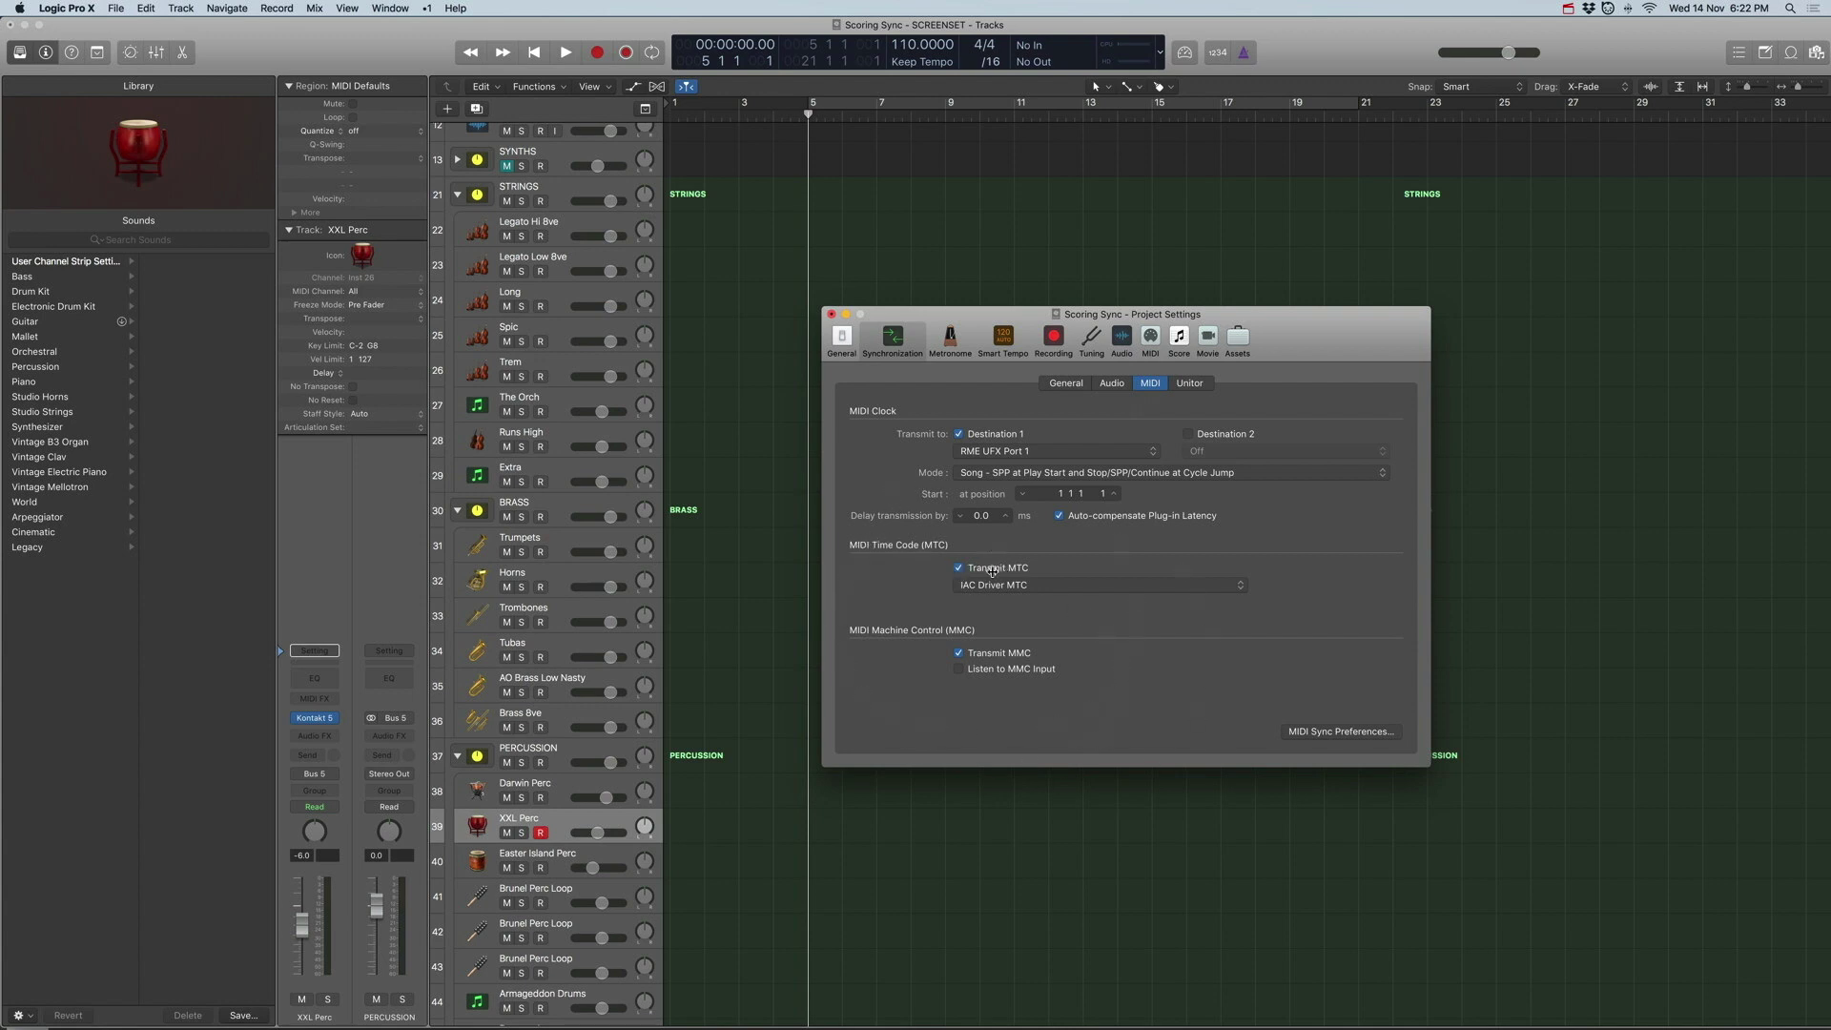
click(1049, 585)
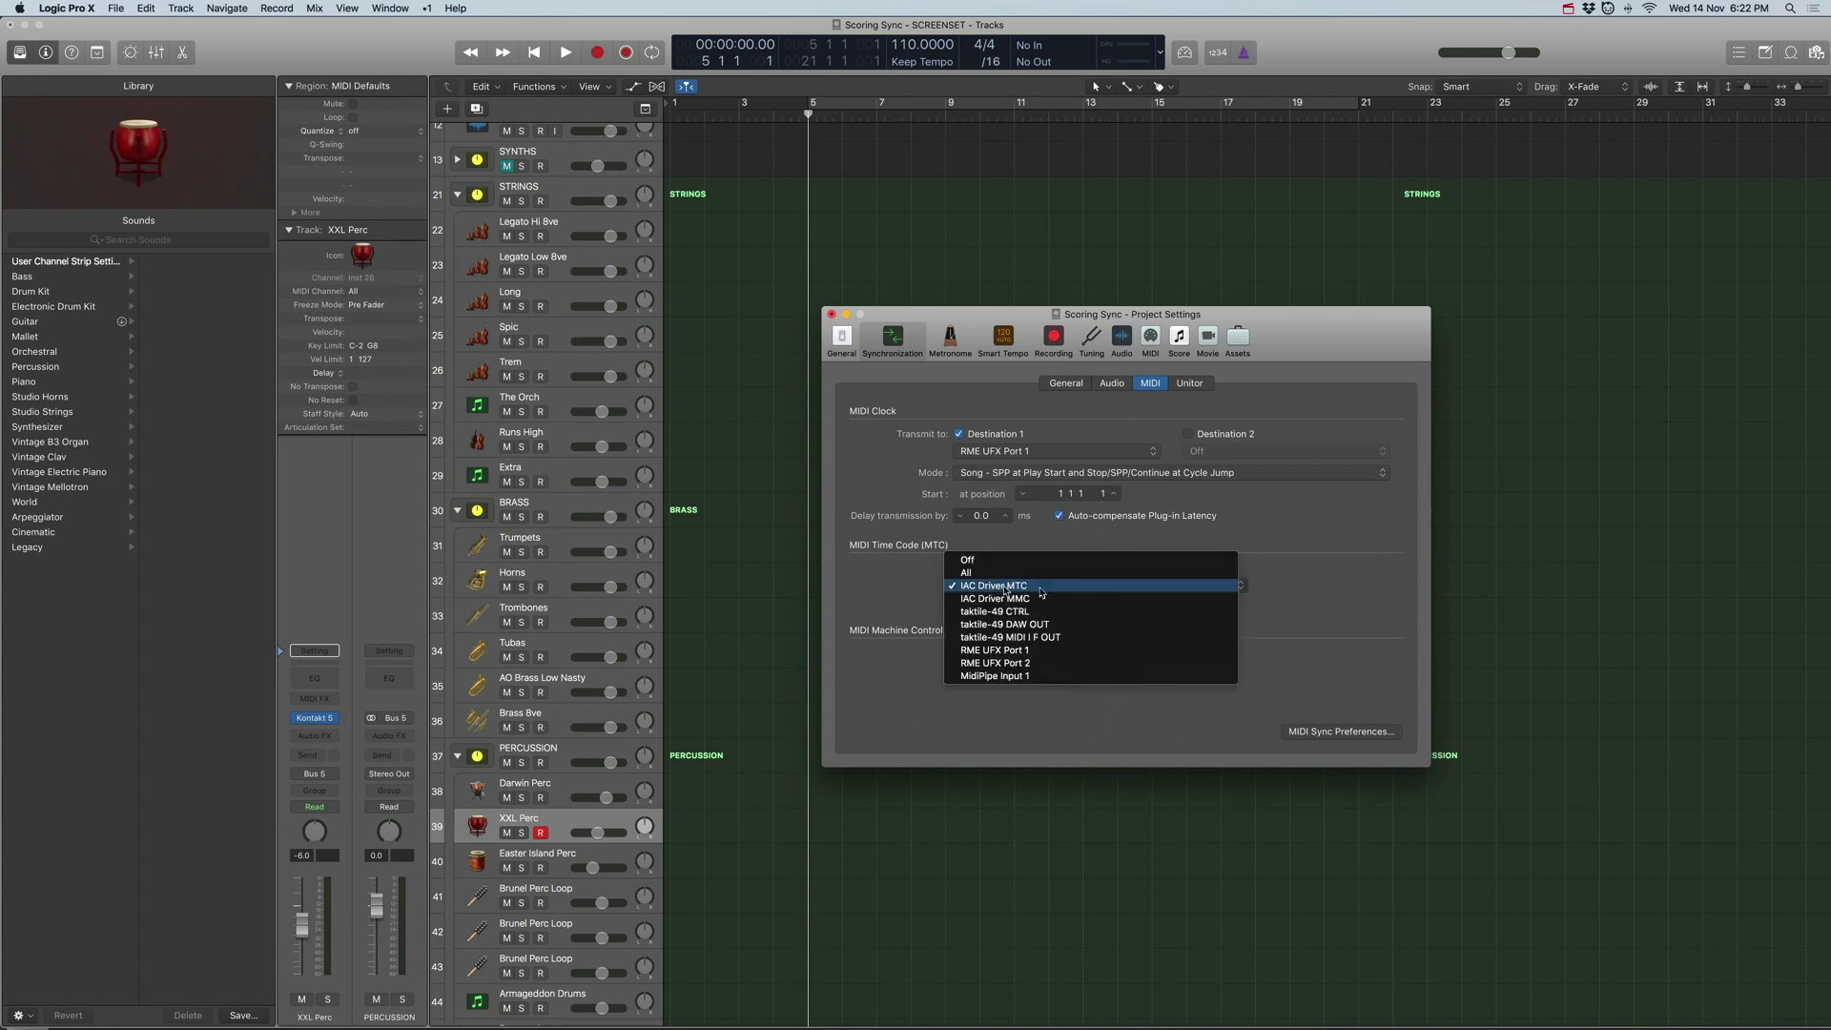
click(1252, 594)
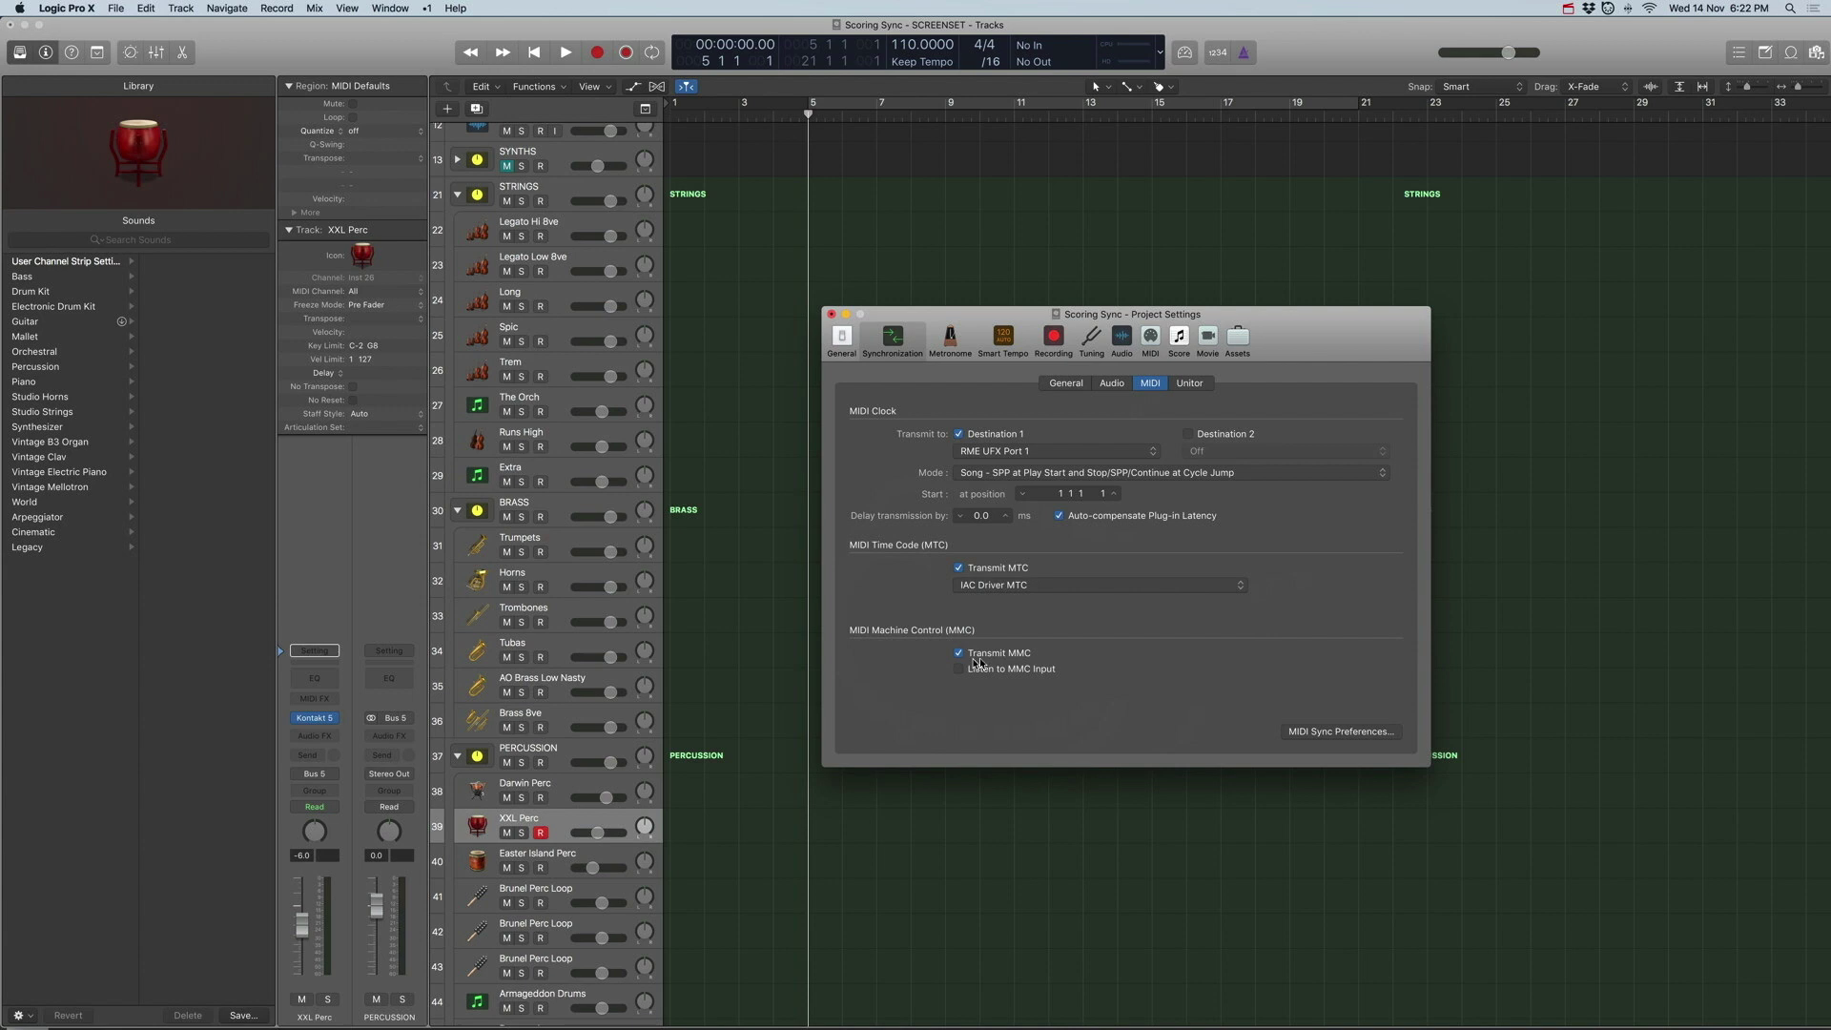
Close Logic's project settings and bring REAPER's project and Video Window forward
click(830, 314)
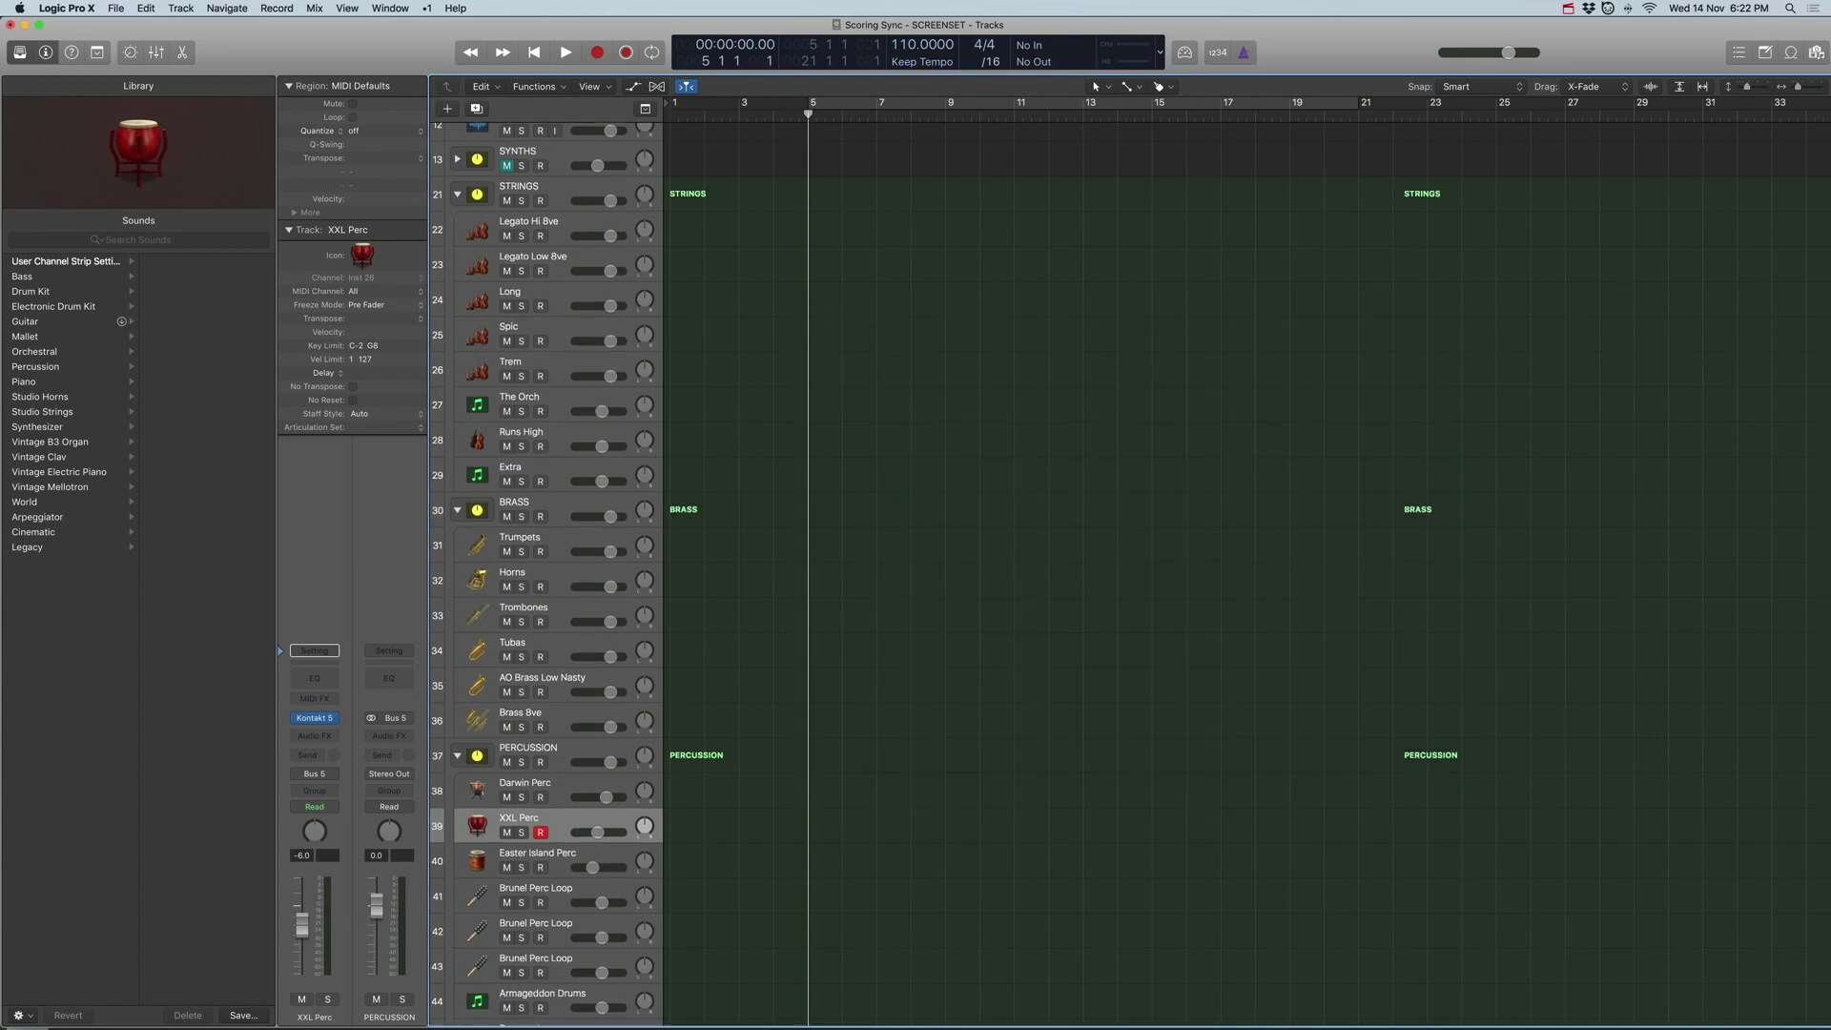
mouse_move(954, 1010)
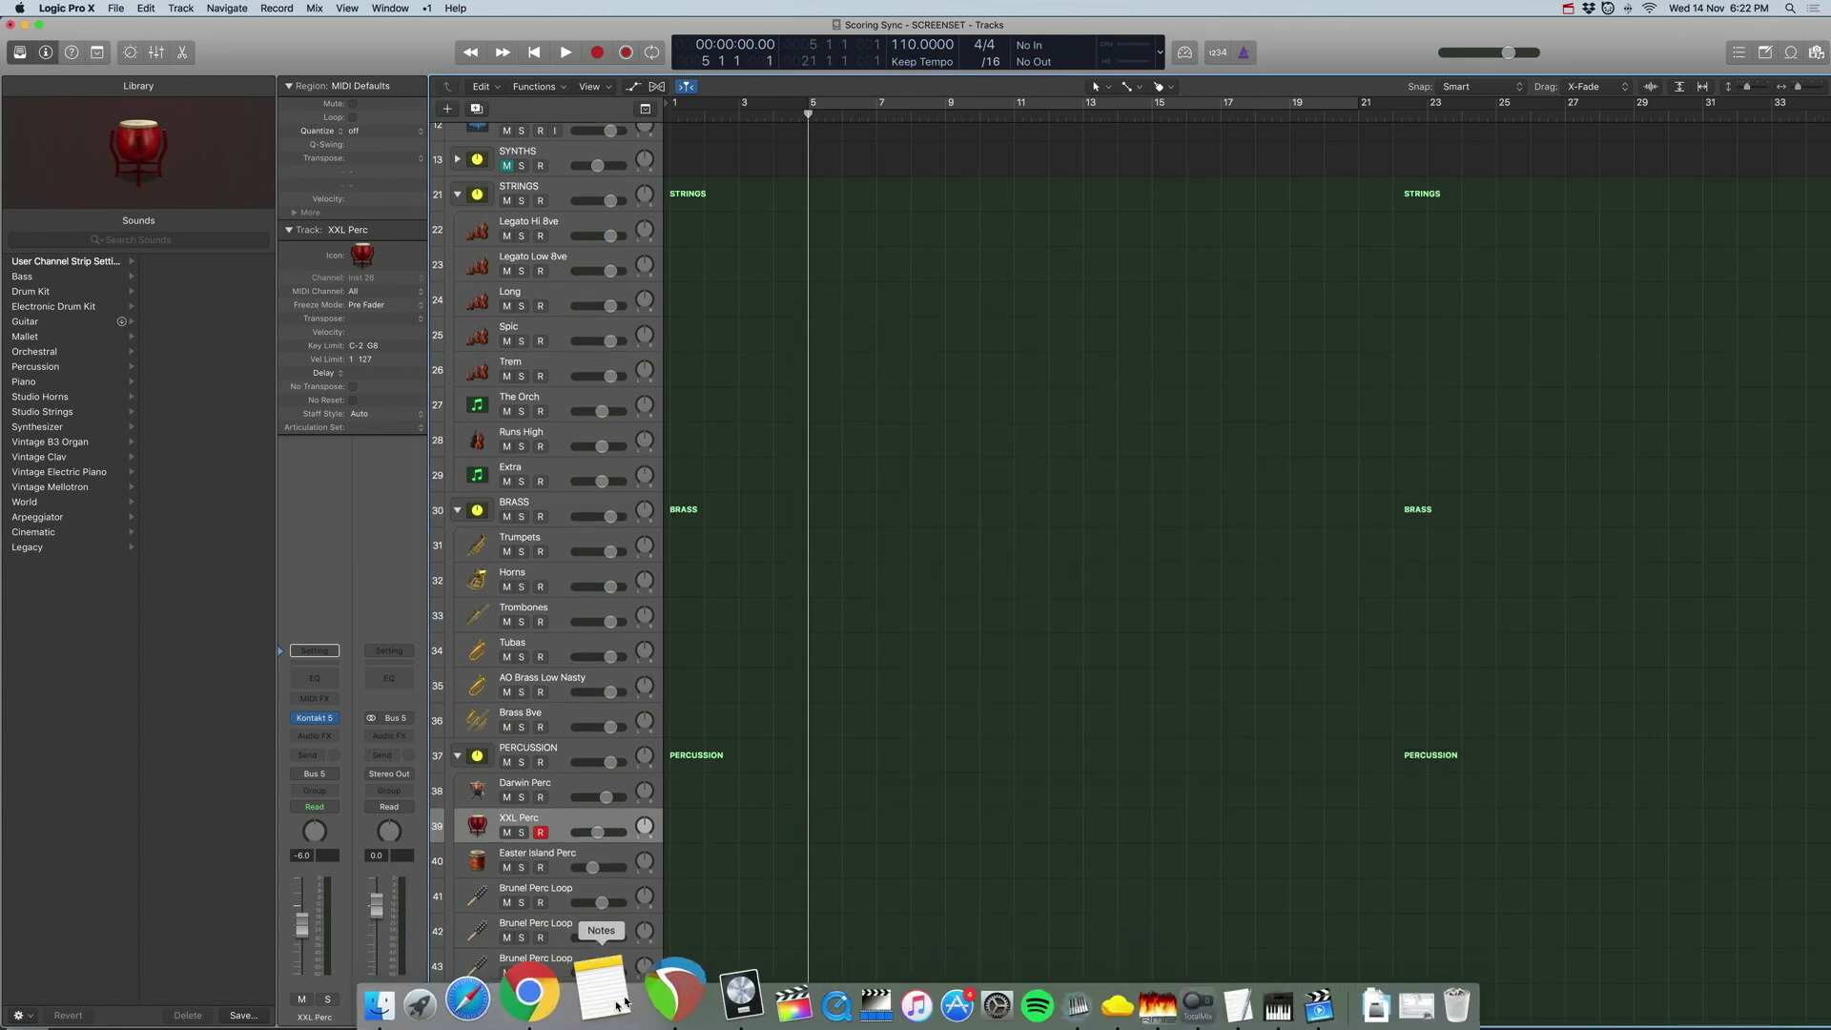
click(672, 996)
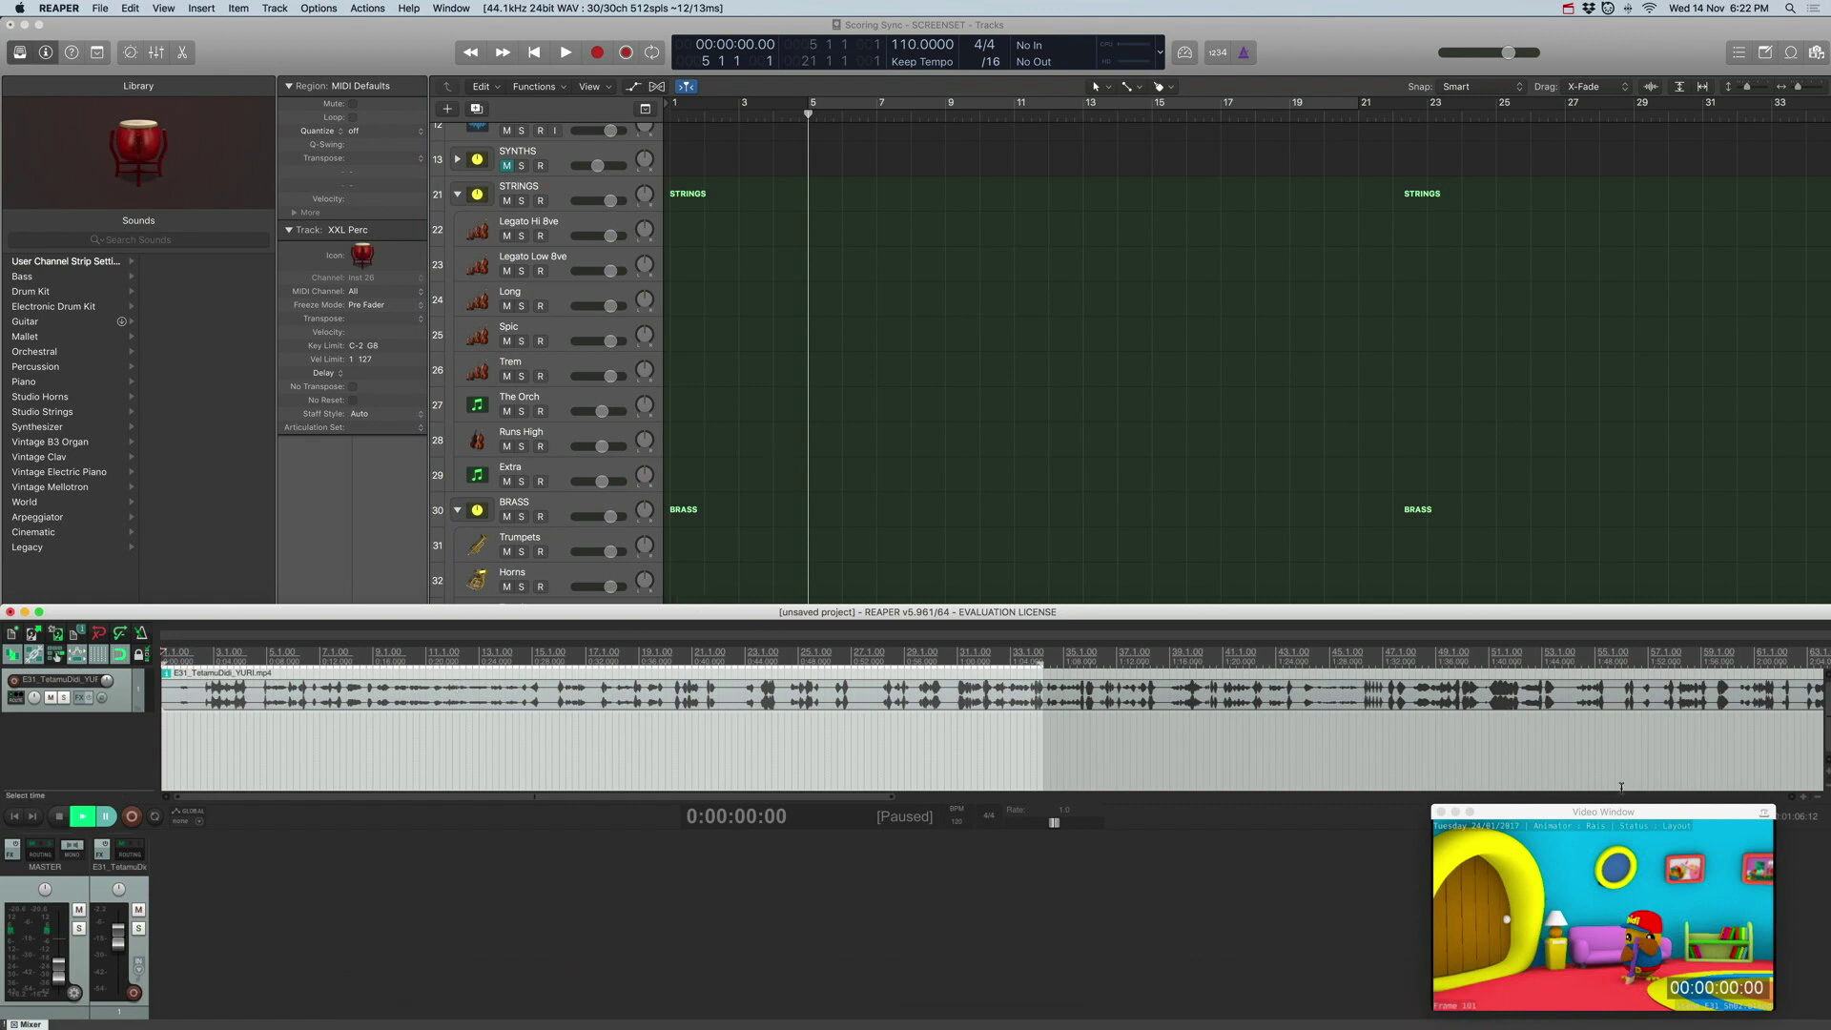
click(1539, 813)
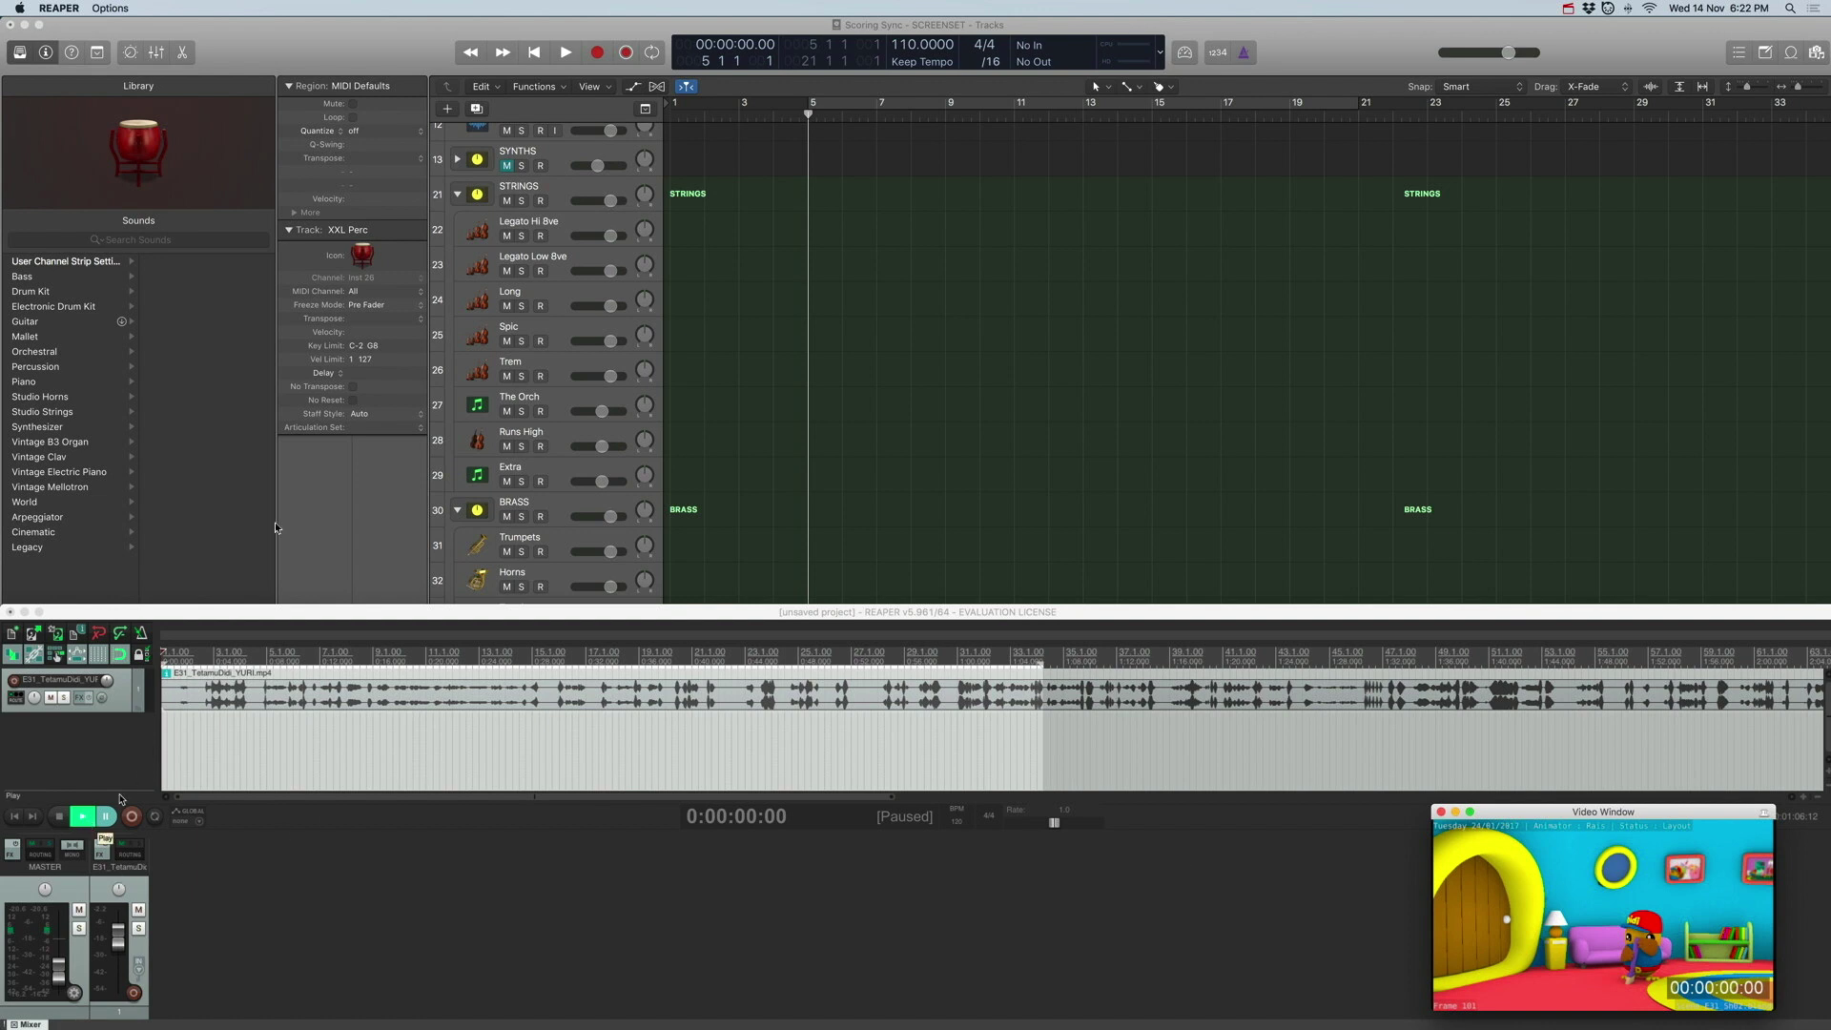
Open REAPER's External Timecode Synchronization settings from the Options menu
click(109, 8)
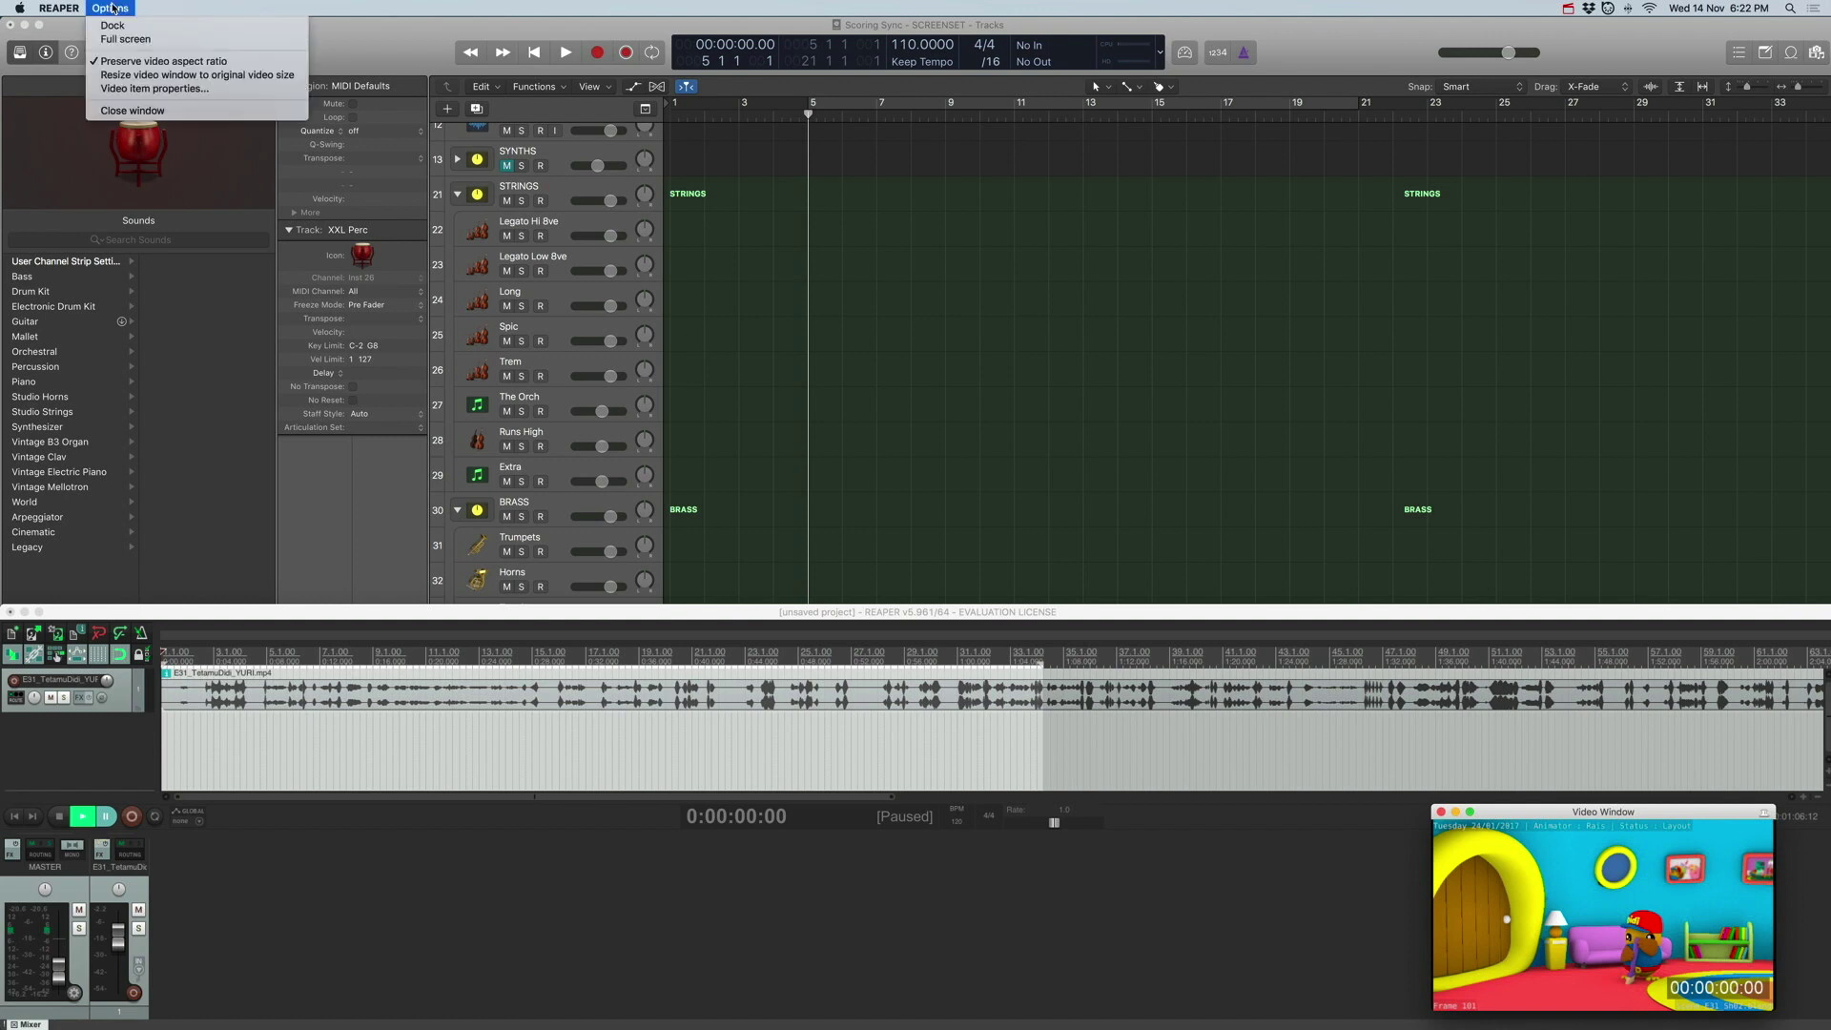
click(382, 987)
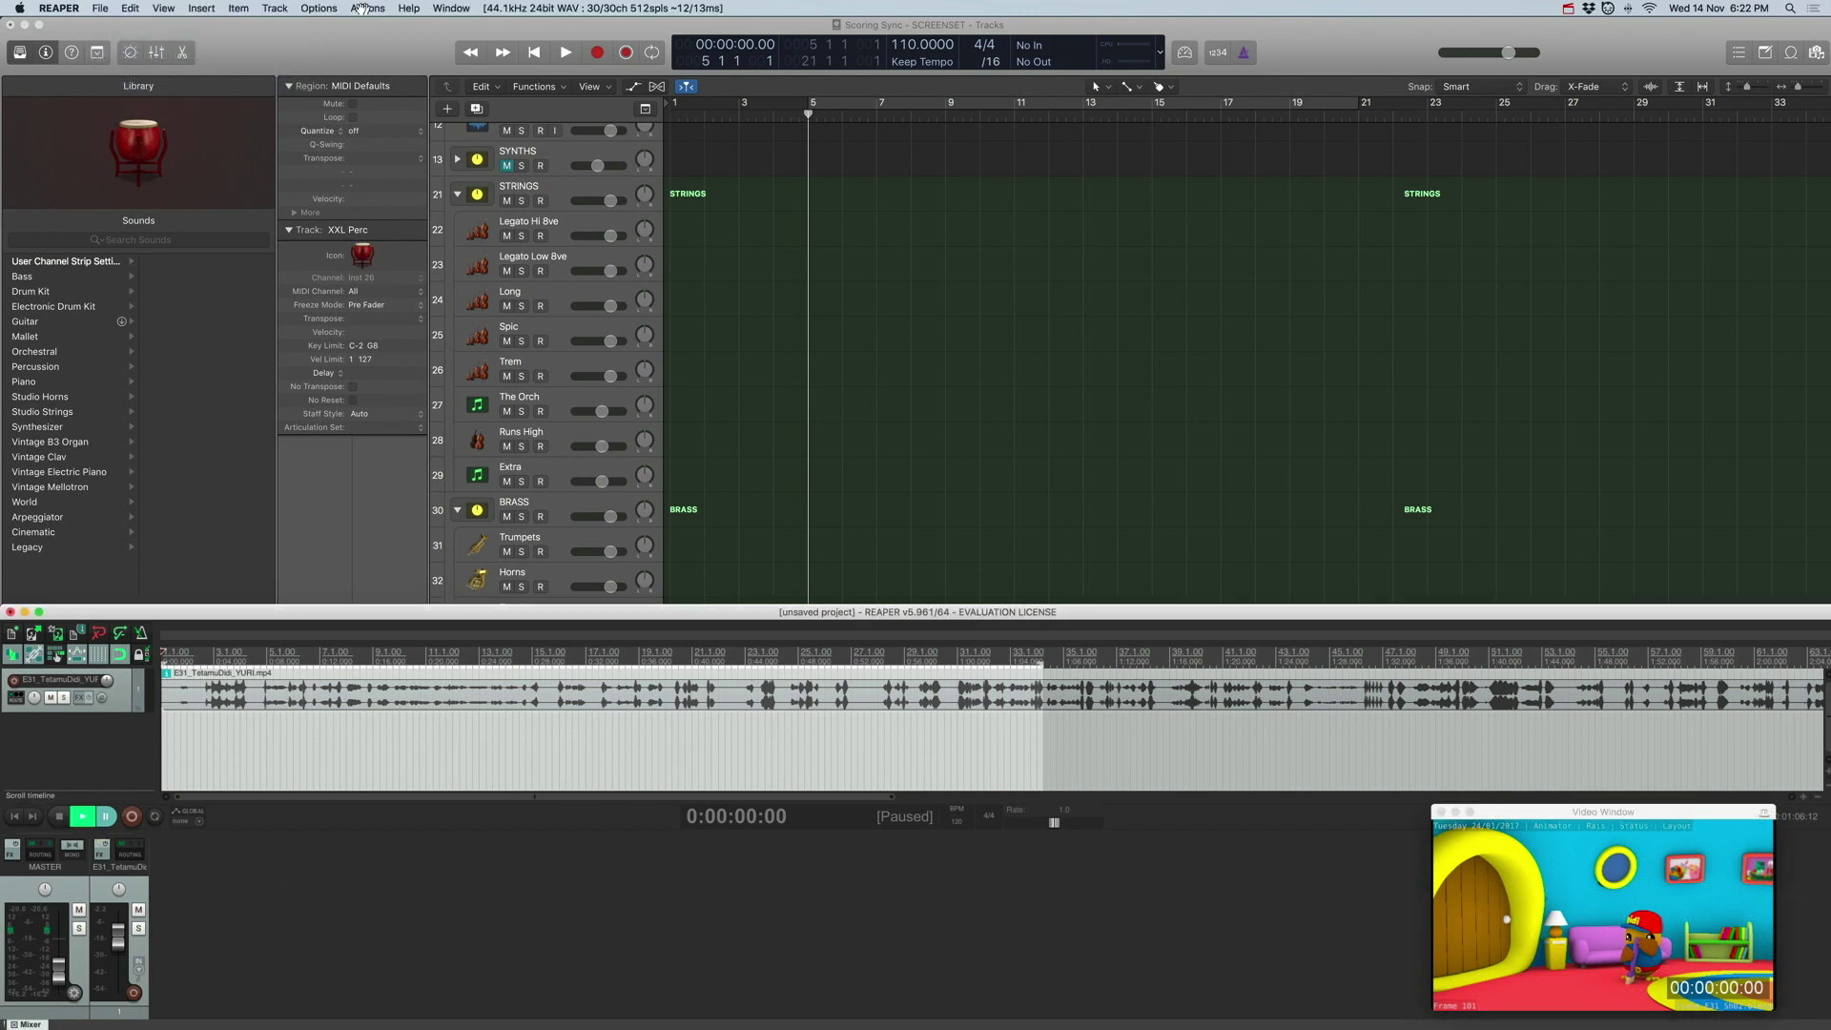
click(326, 10)
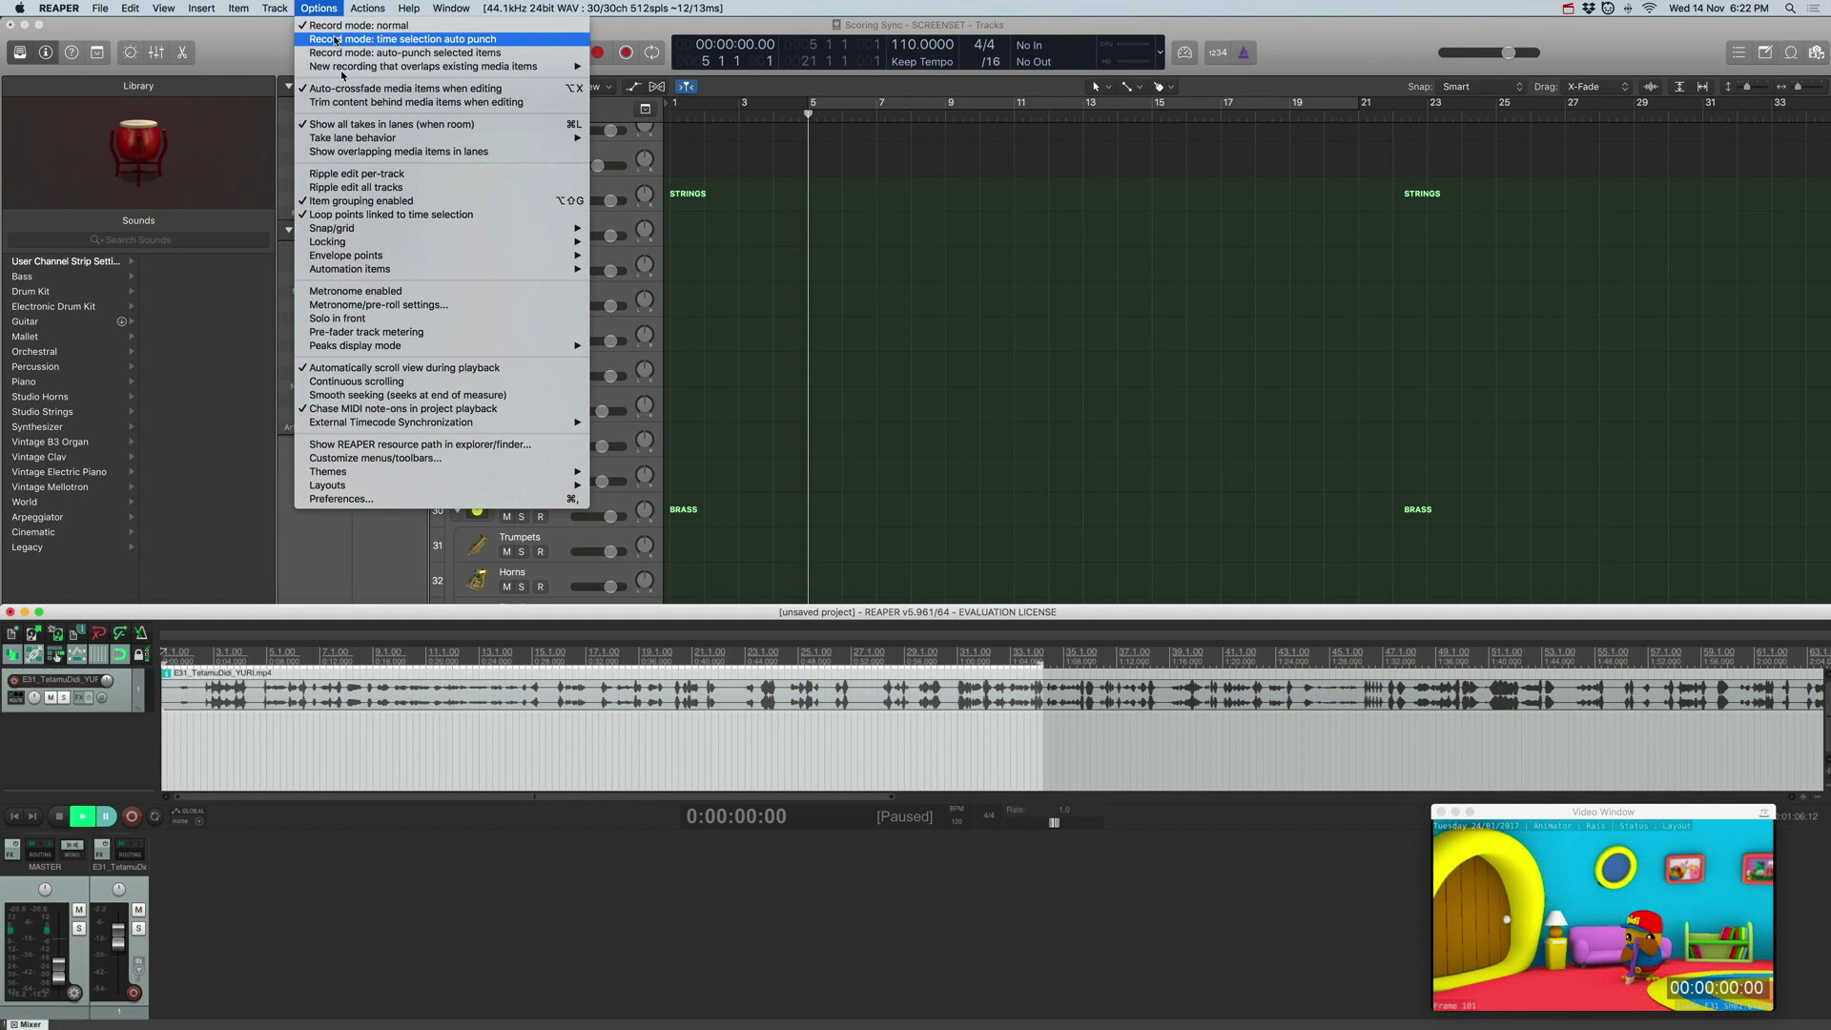
mouse_move(417, 426)
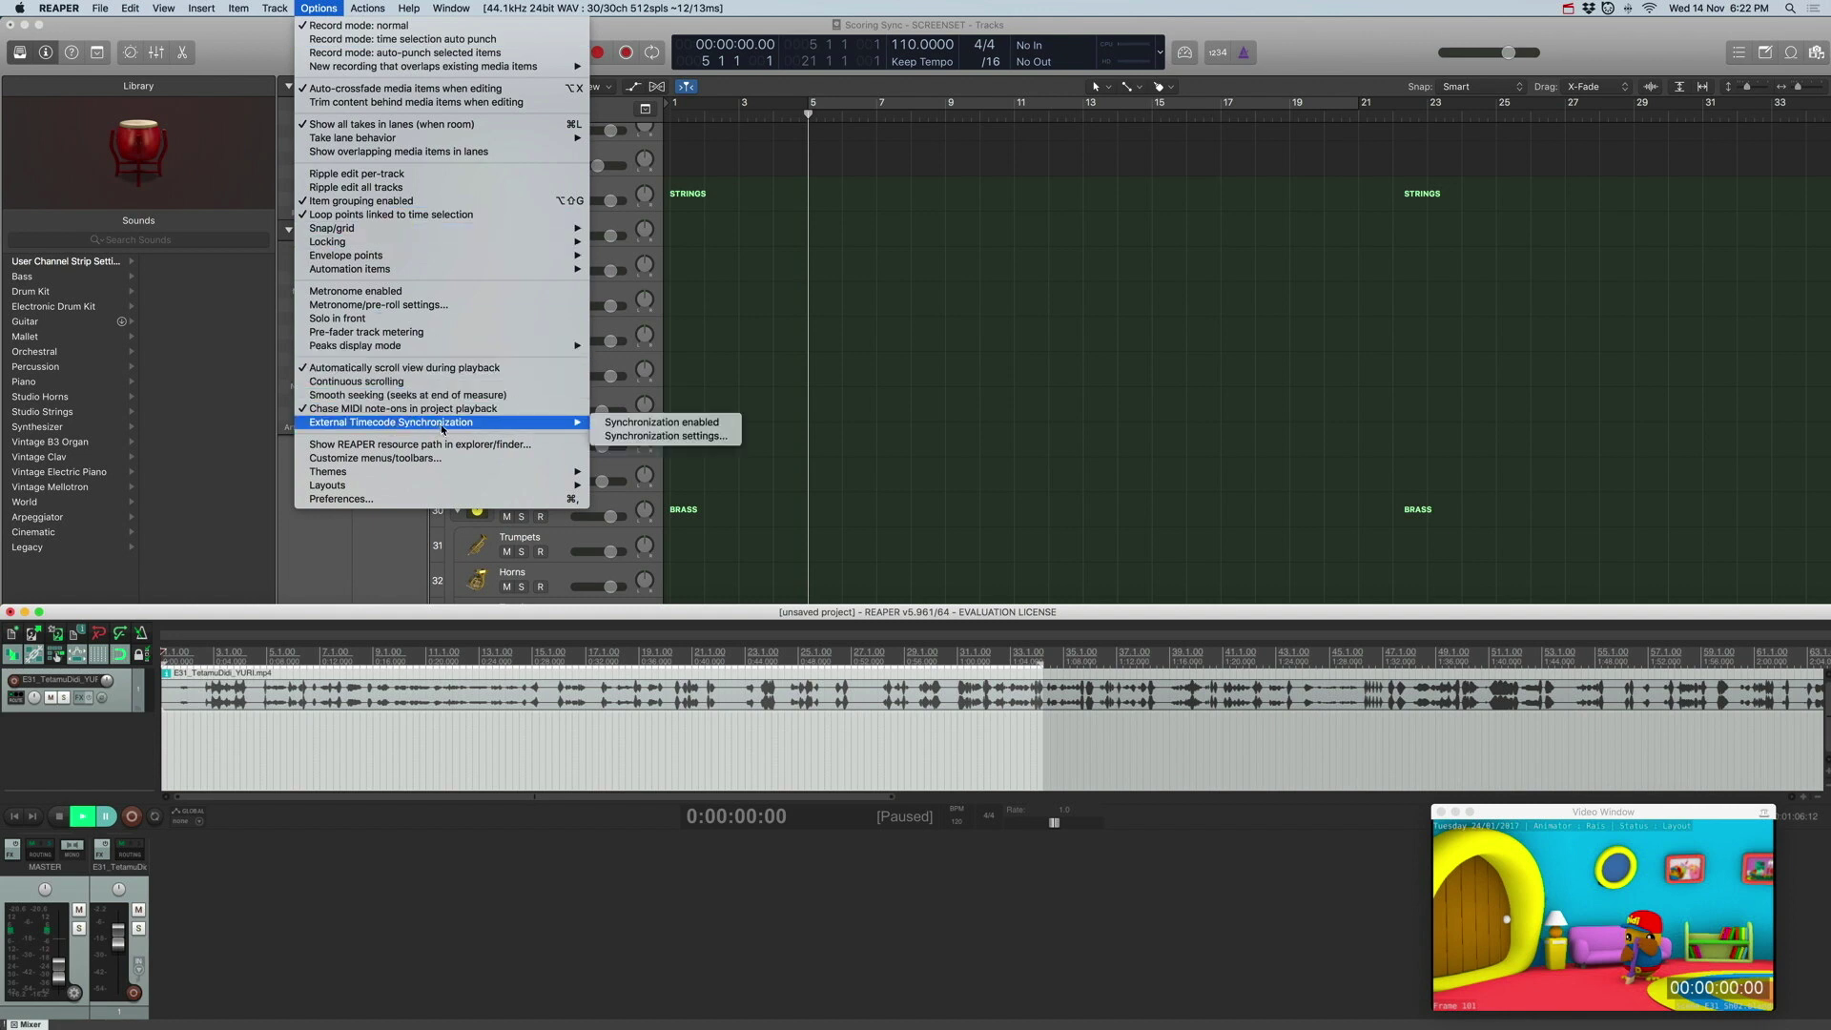
click(666, 437)
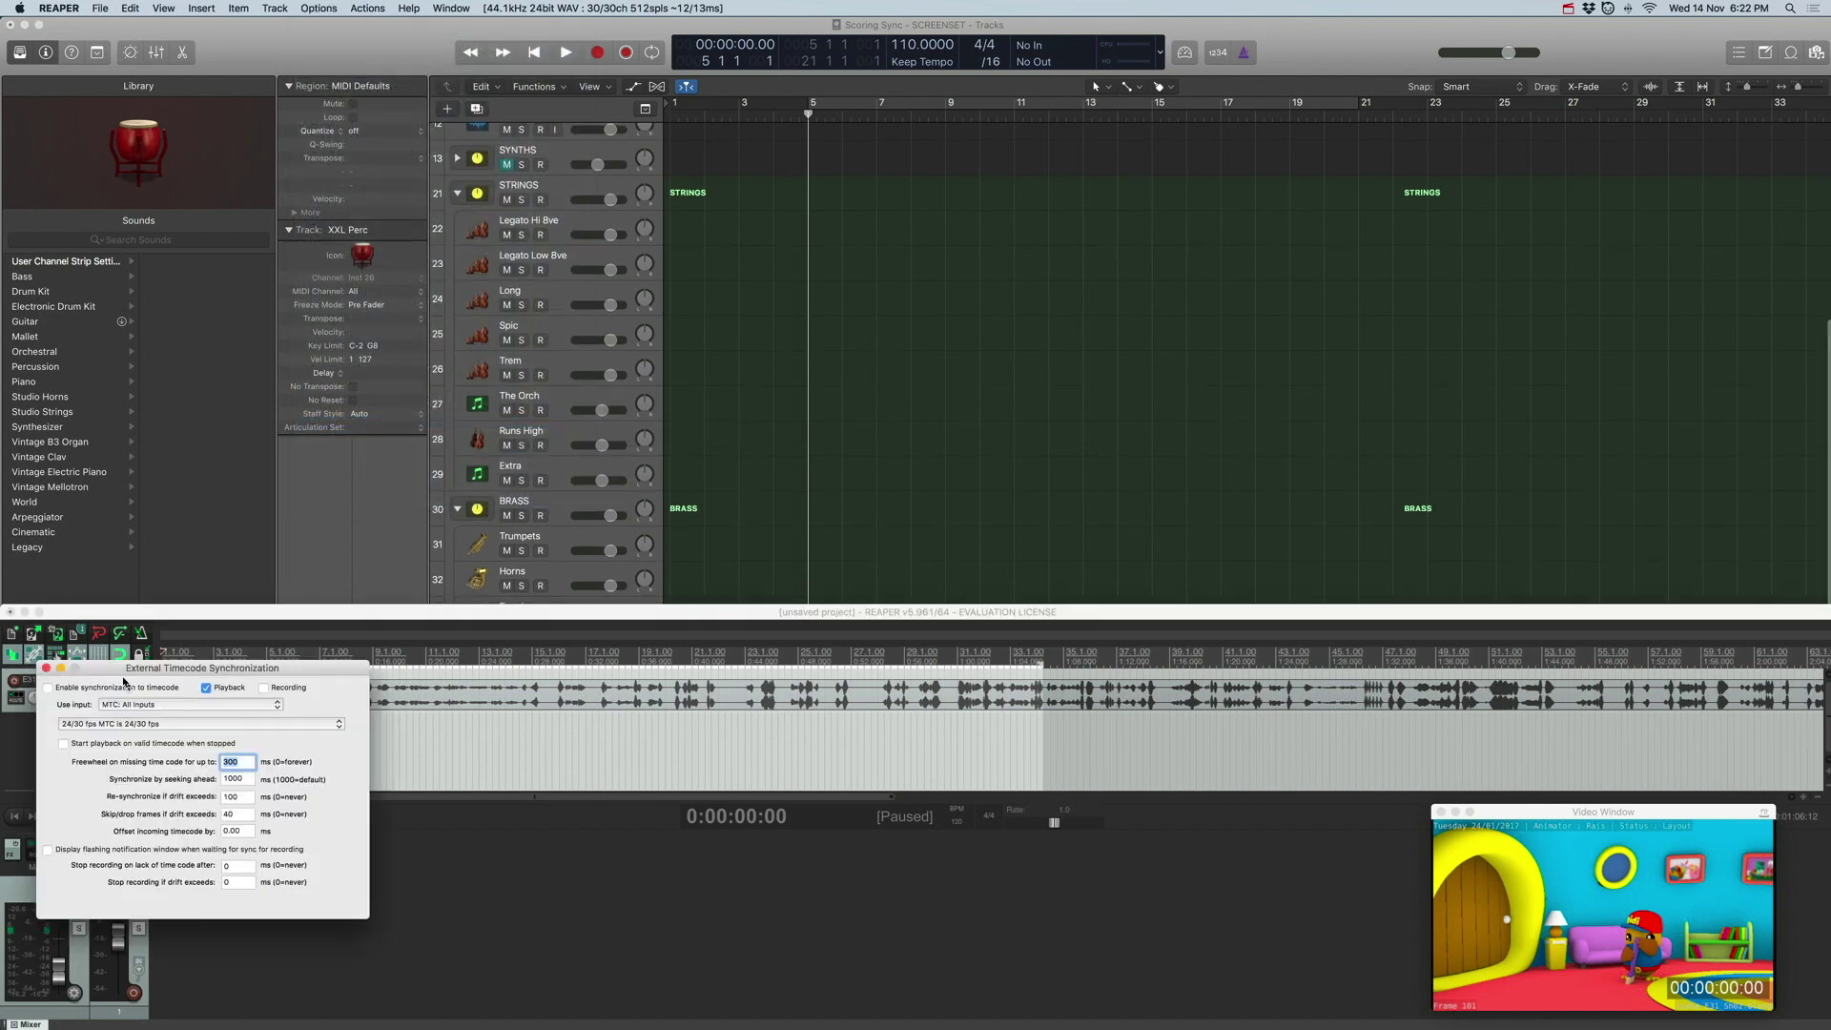
drag(93, 670, 896, 441)
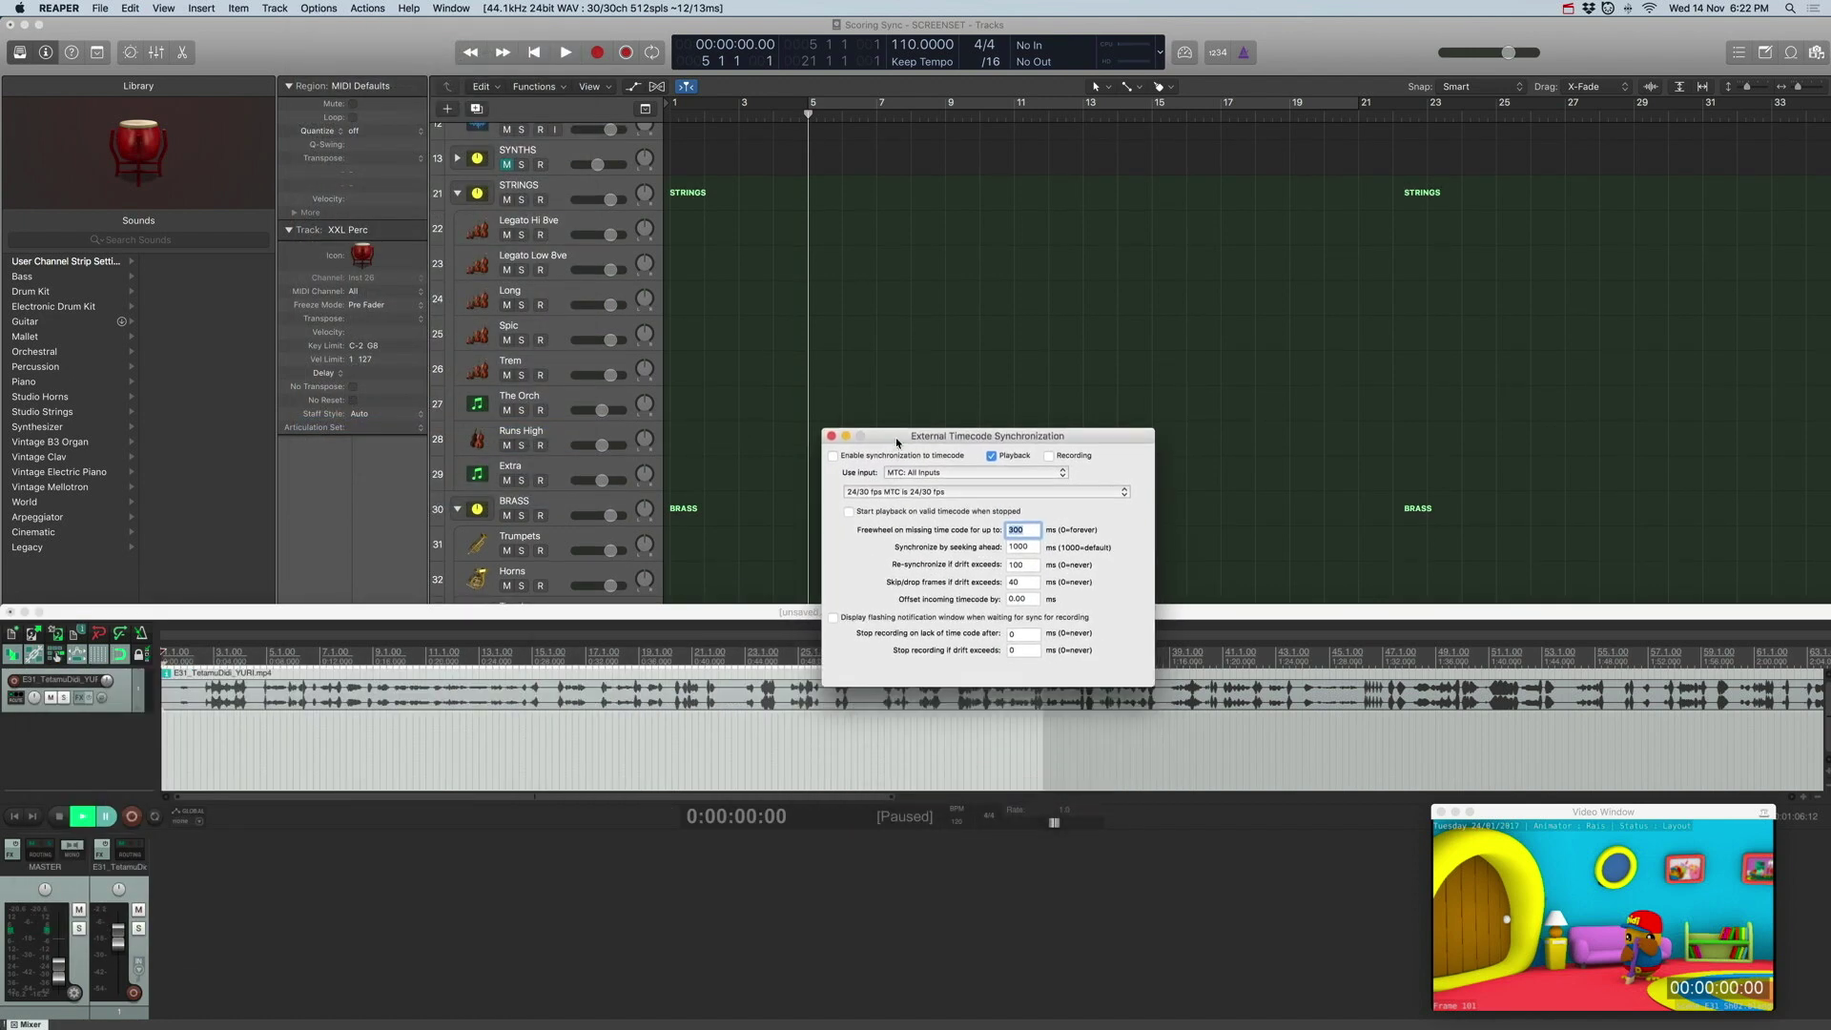
Enable synchronization to timecode, using MTC: All Inputs as the source
click(834, 456)
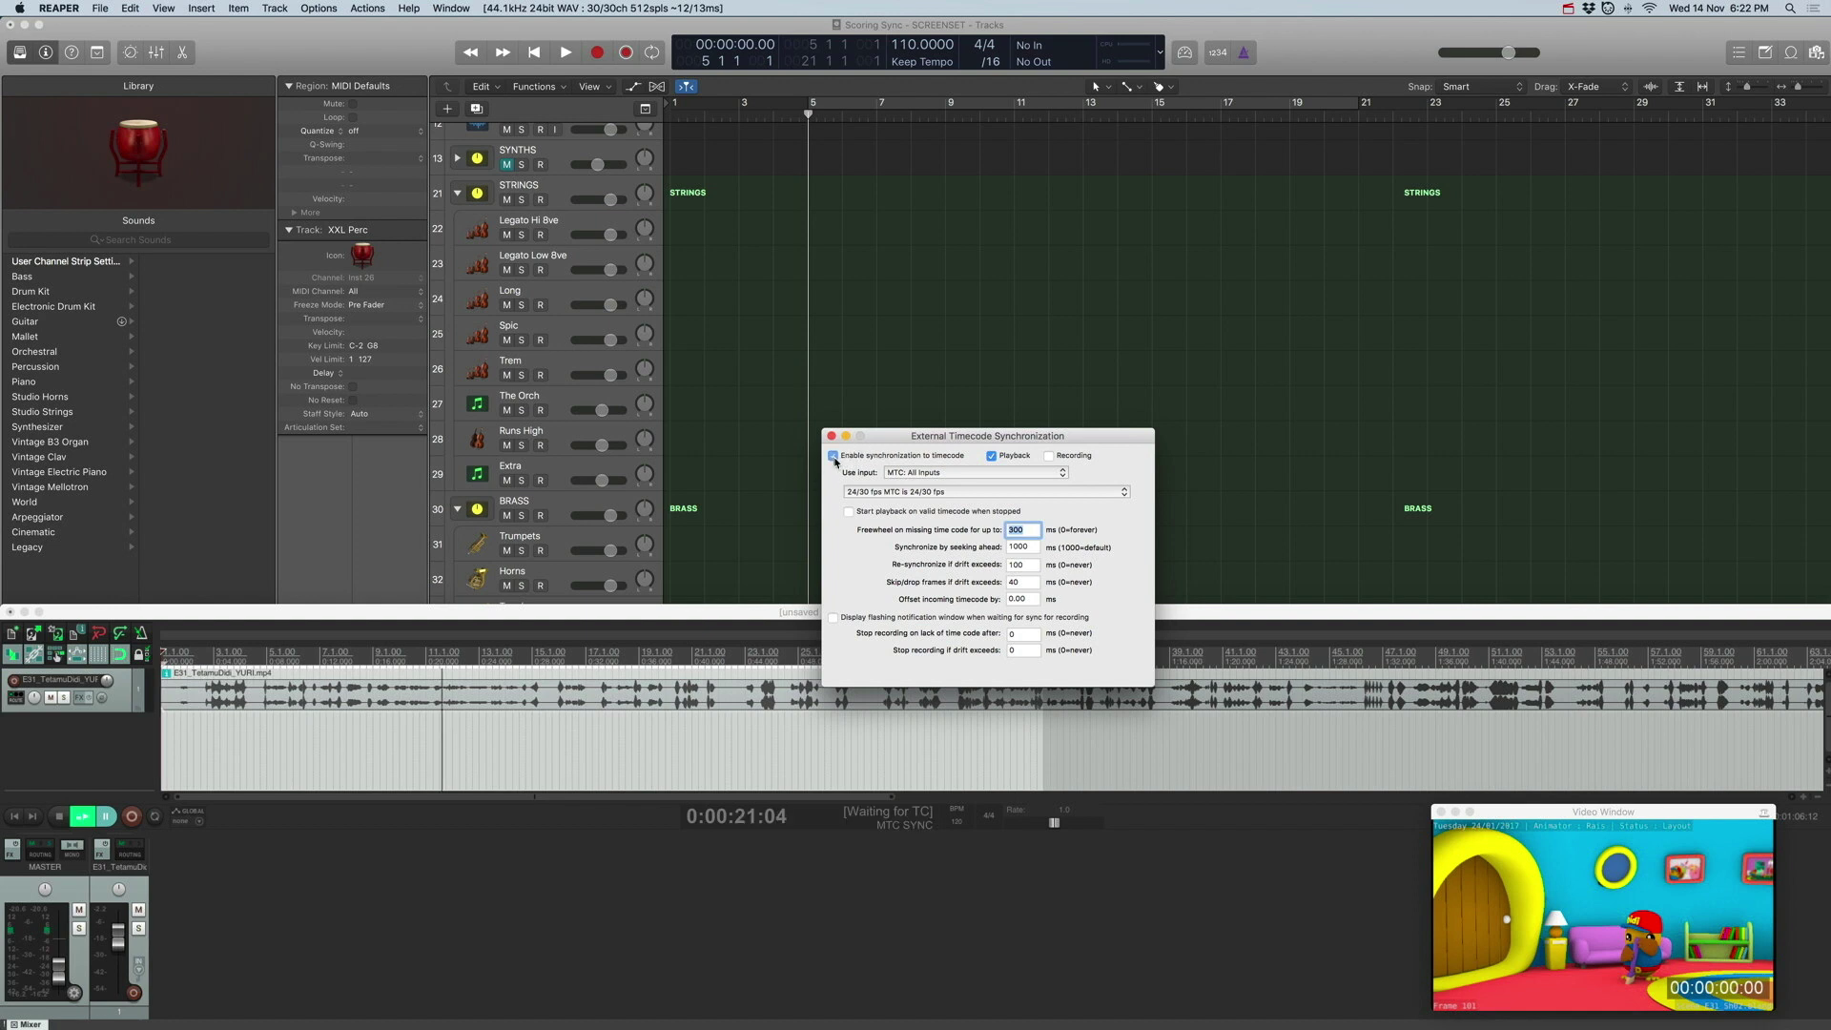
click(925, 473)
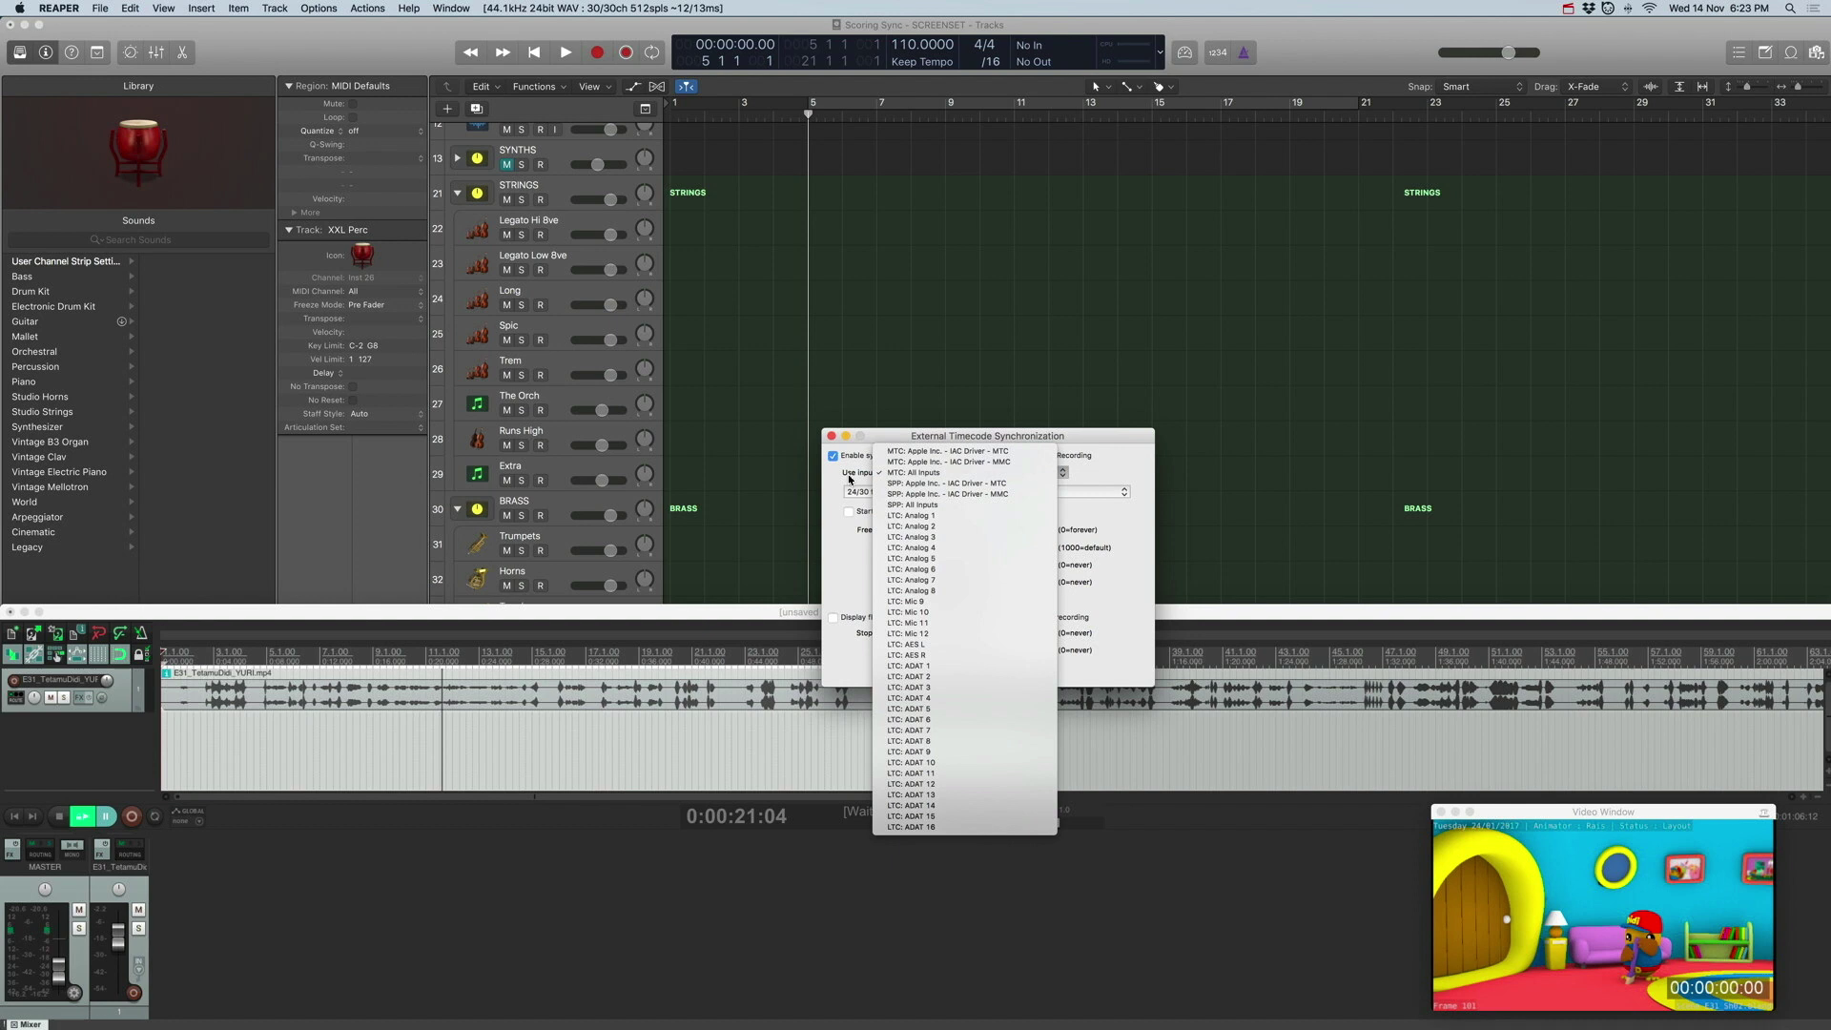
click(926, 474)
click(929, 476)
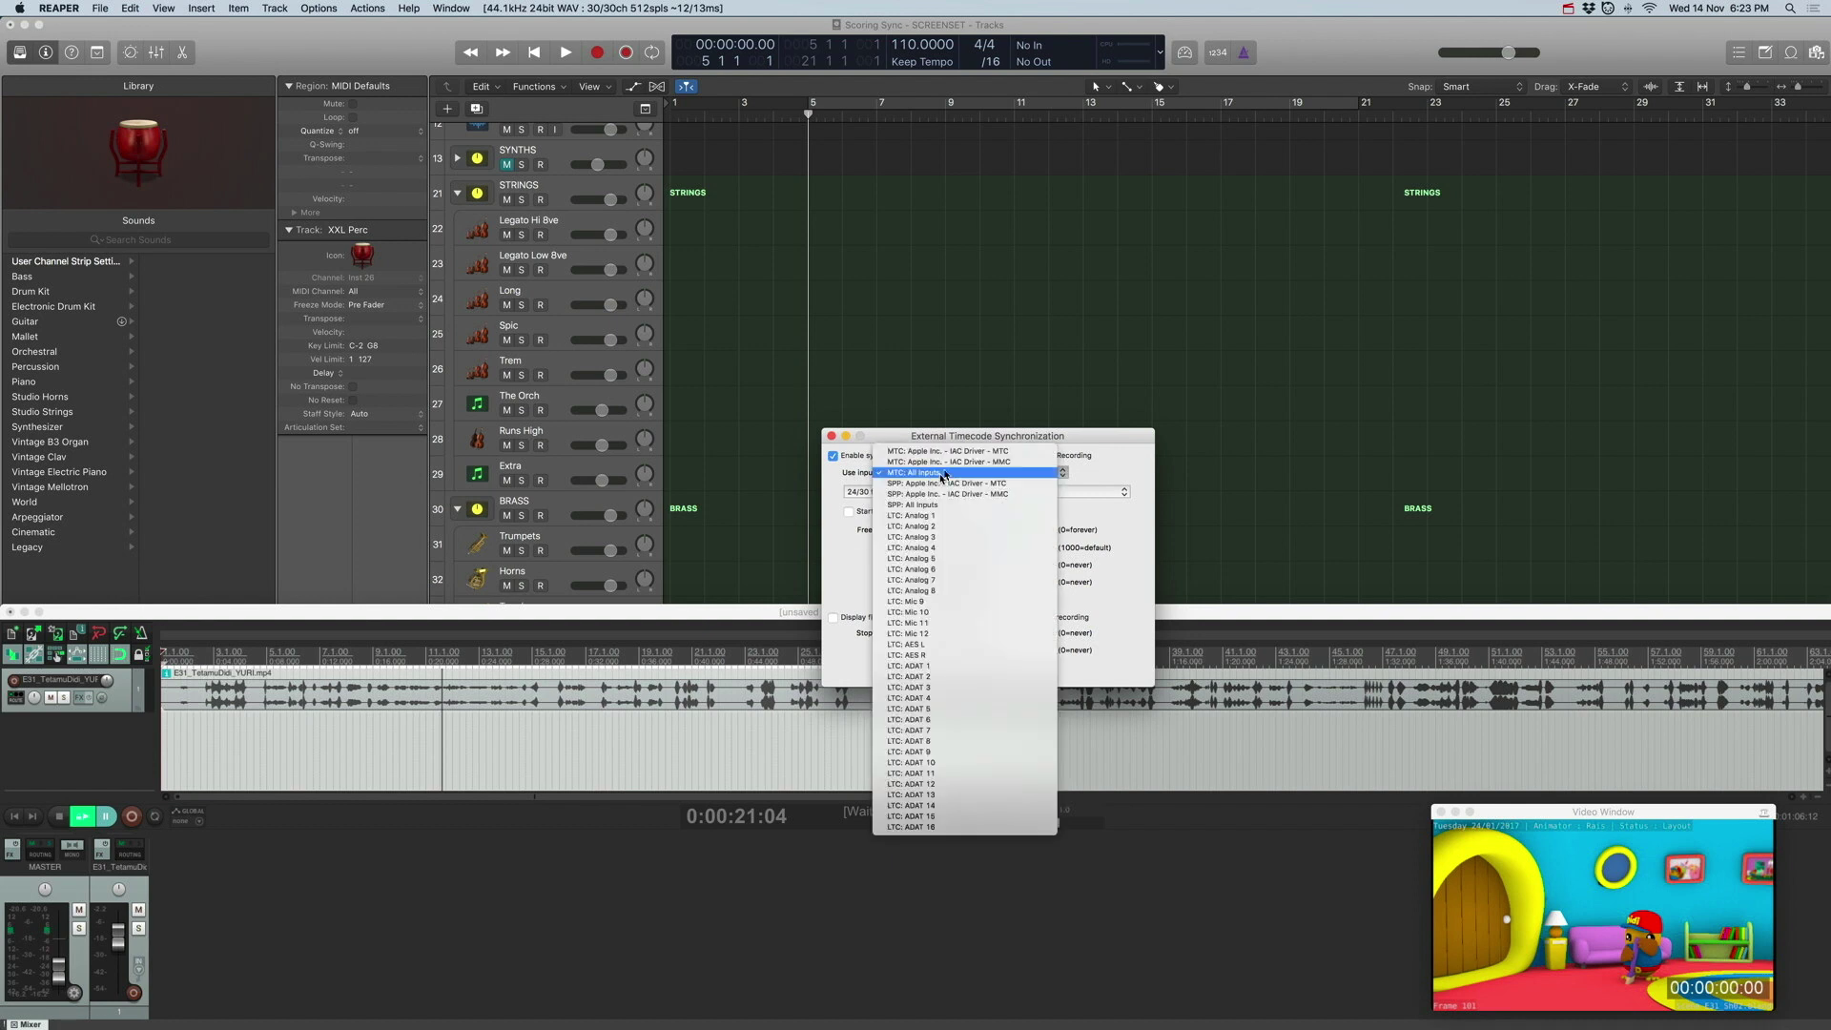
click(920, 474)
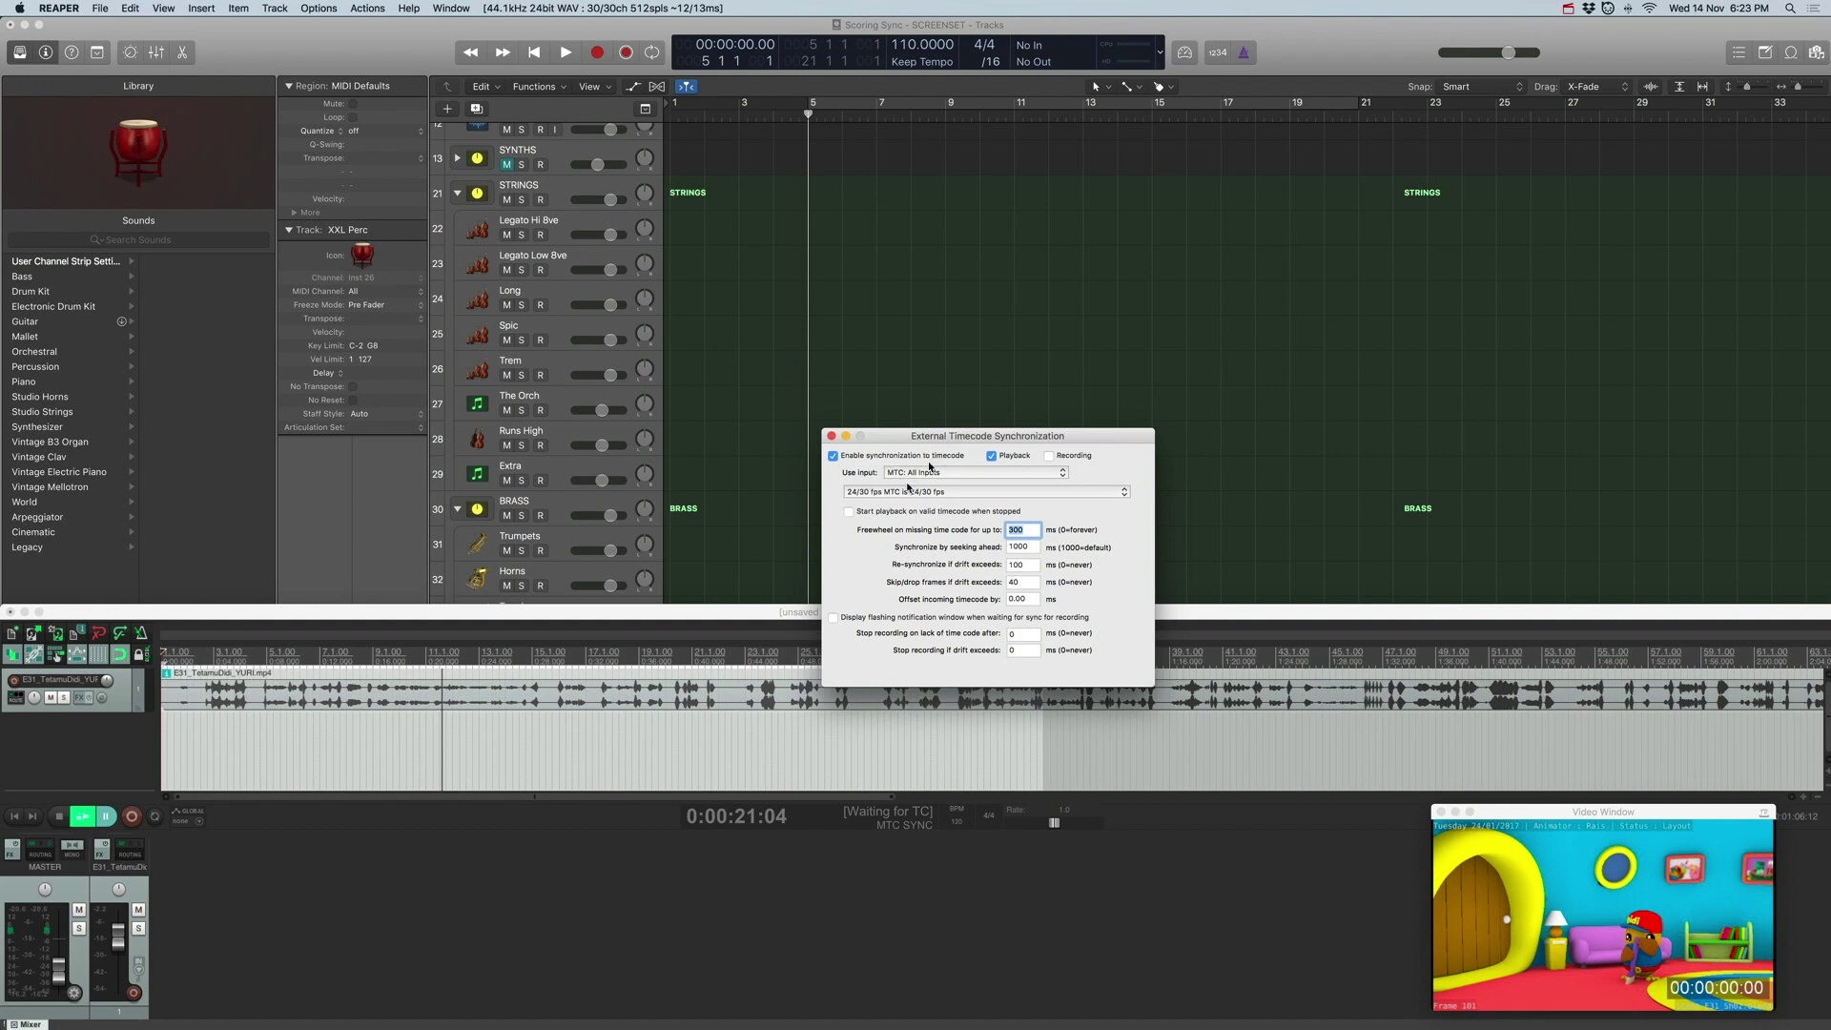
Close the External Timecode Synchronization dialog, leaving REAPER waiting for MTC
click(832, 436)
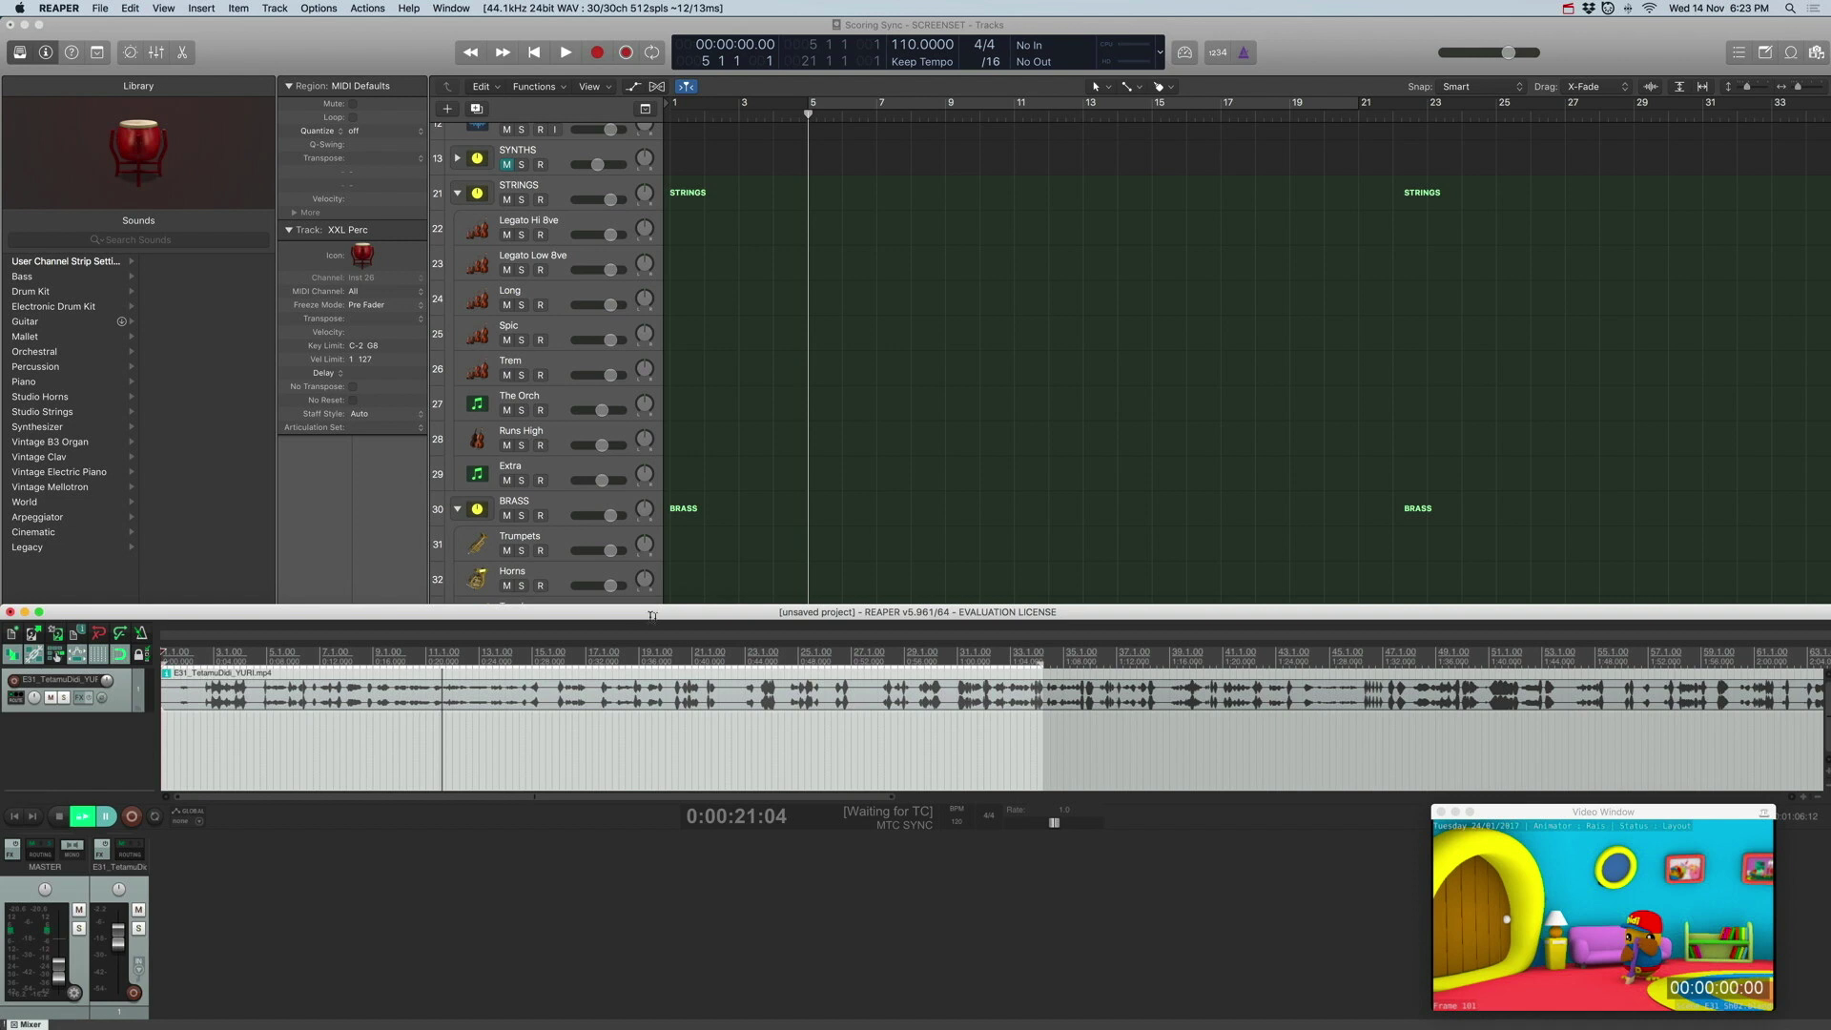
click(49, 10)
click(79, 47)
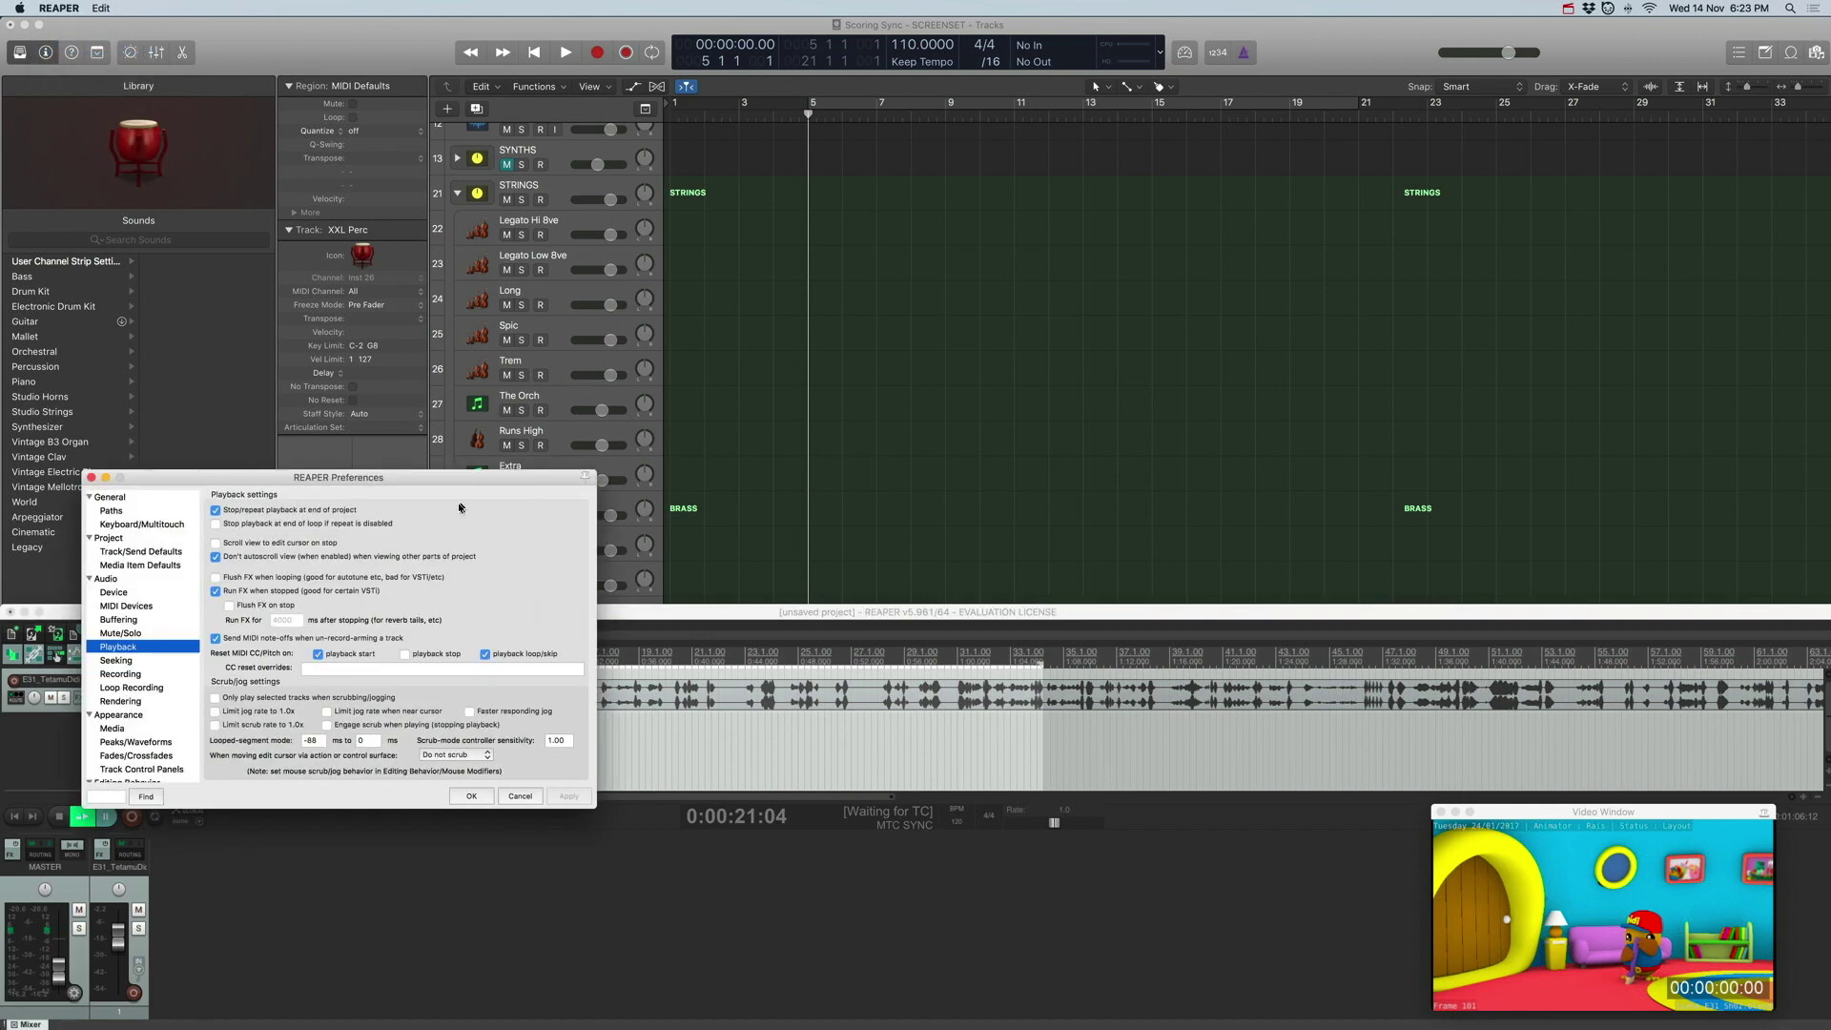
drag(443, 482, 918, 482)
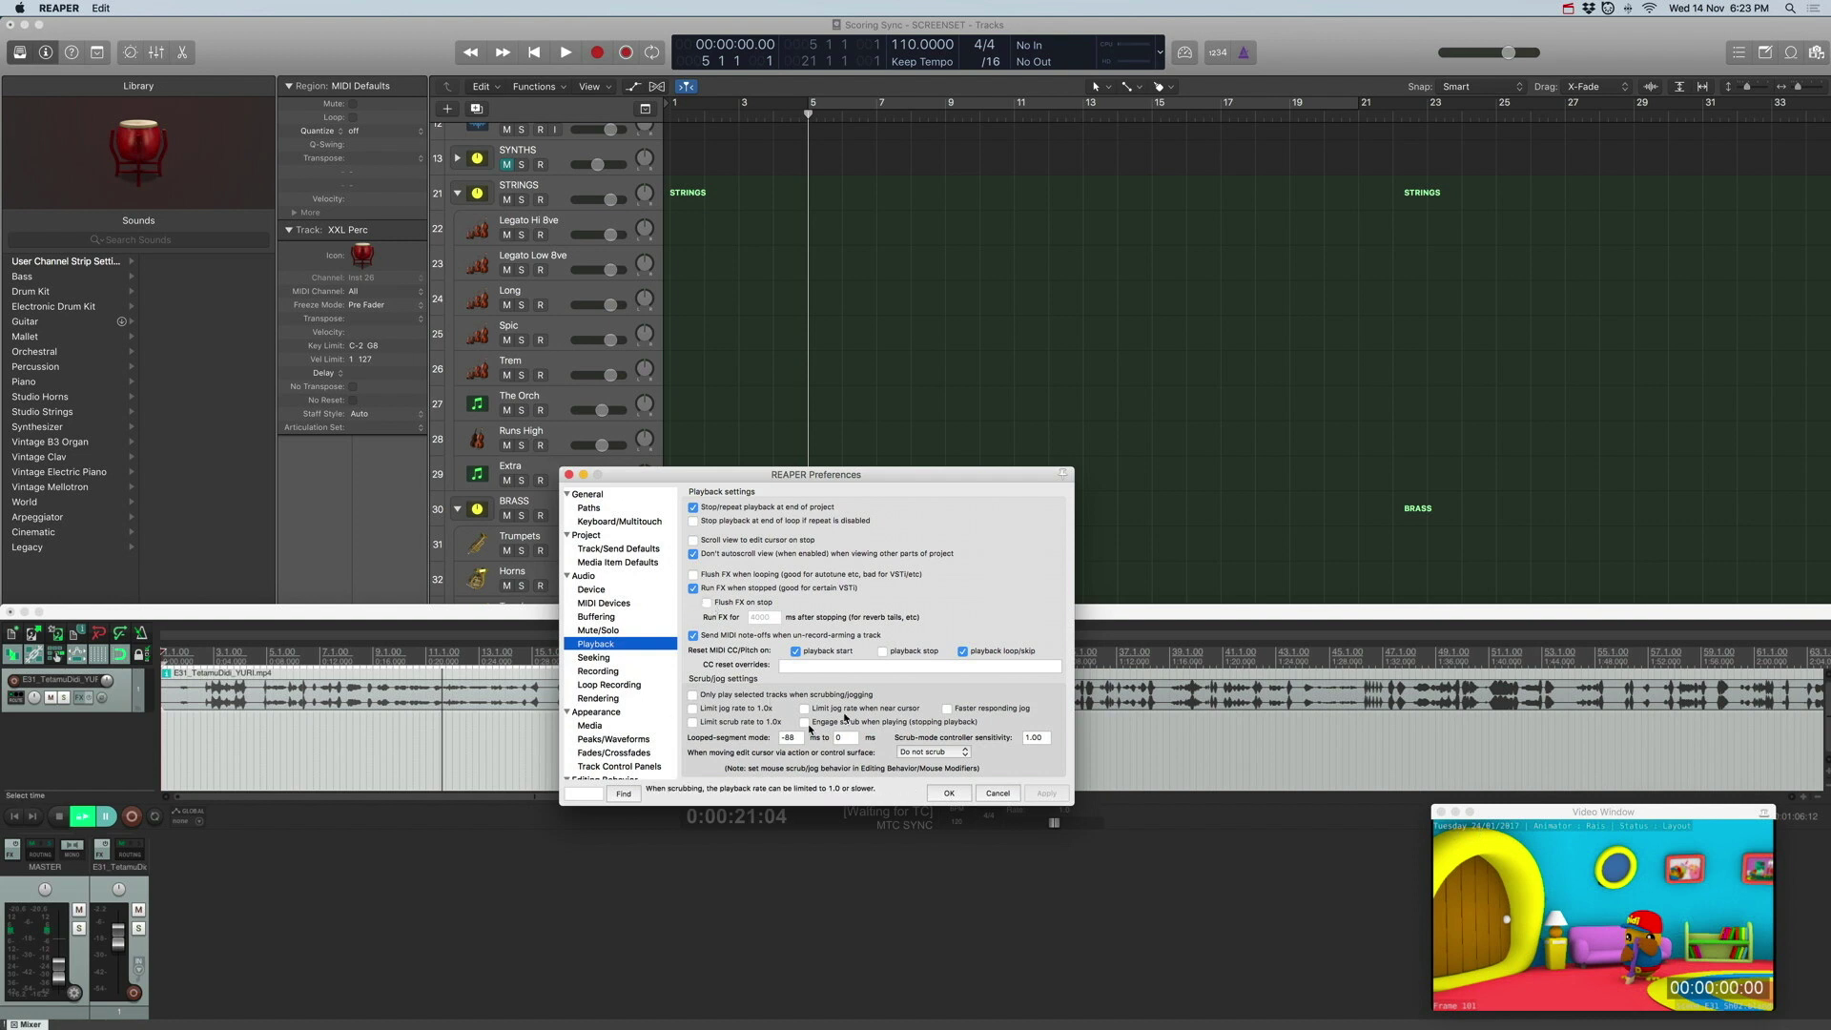
click(569, 475)
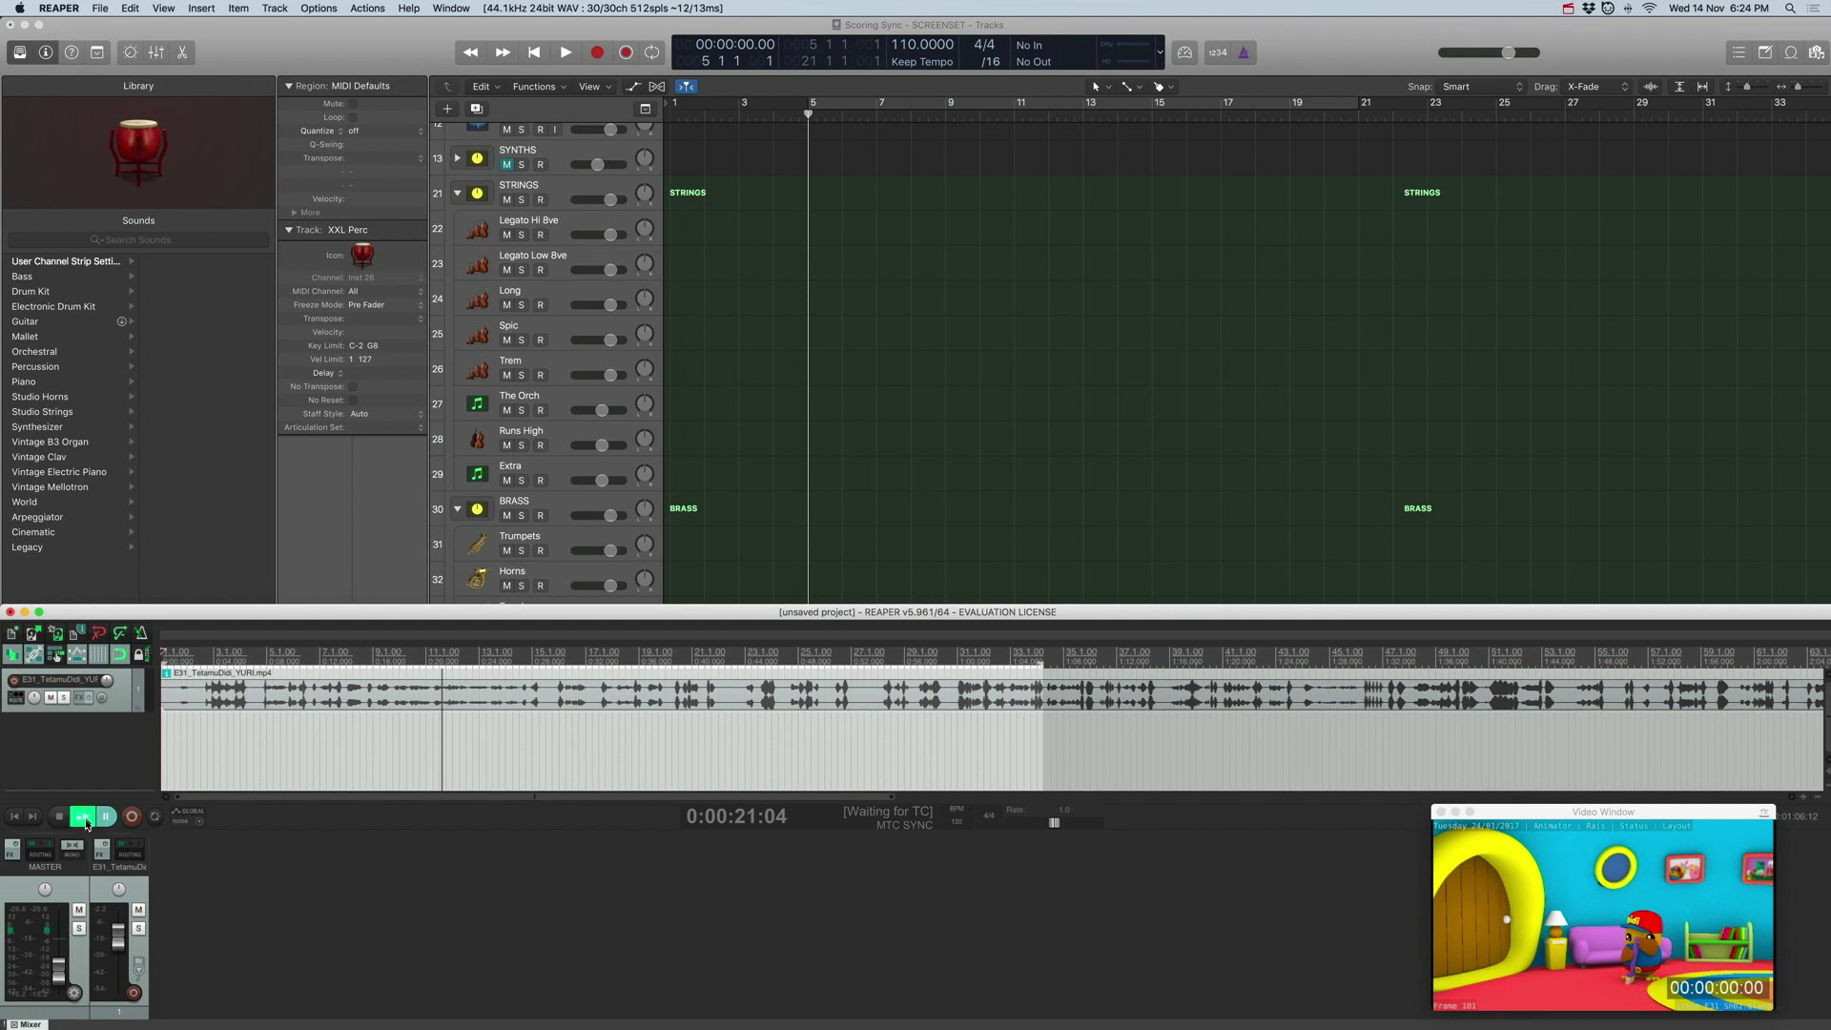
Shorten Logic's Tracks window to reveal REAPER's video, test playback, then rewind to start
click(755, 542)
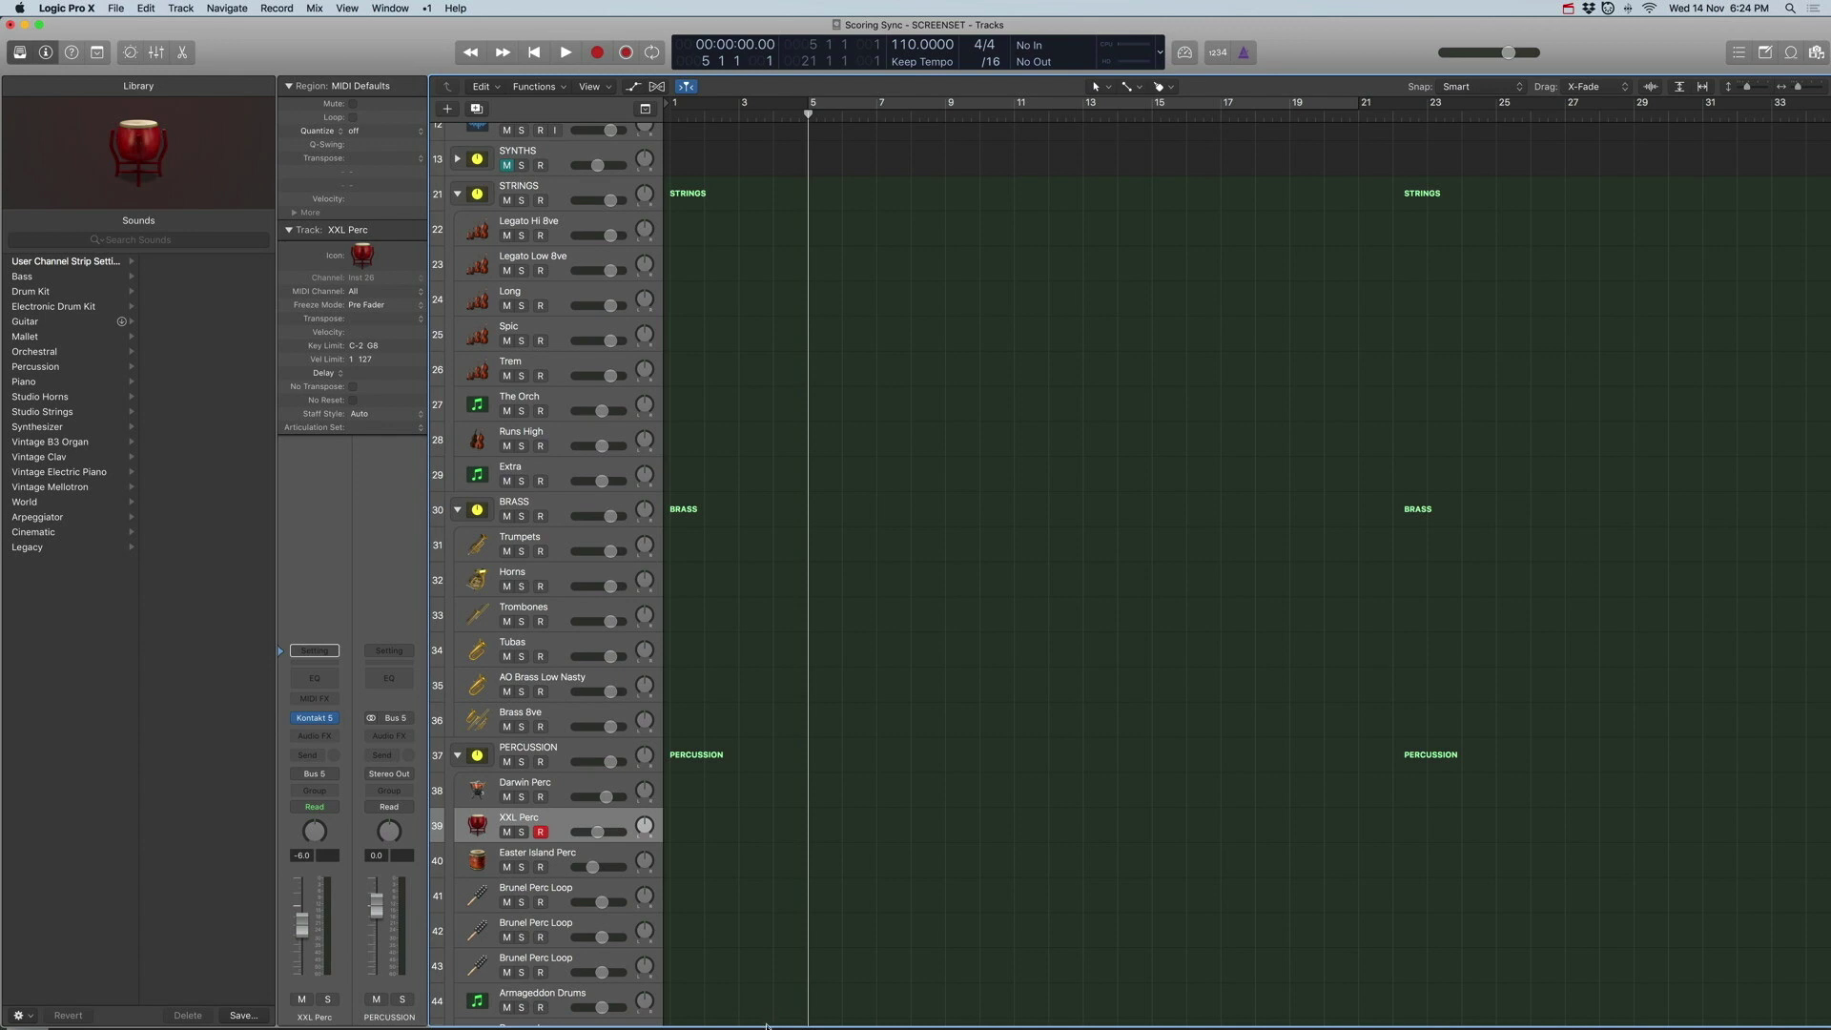
scroll(766, 1015, down, 1)
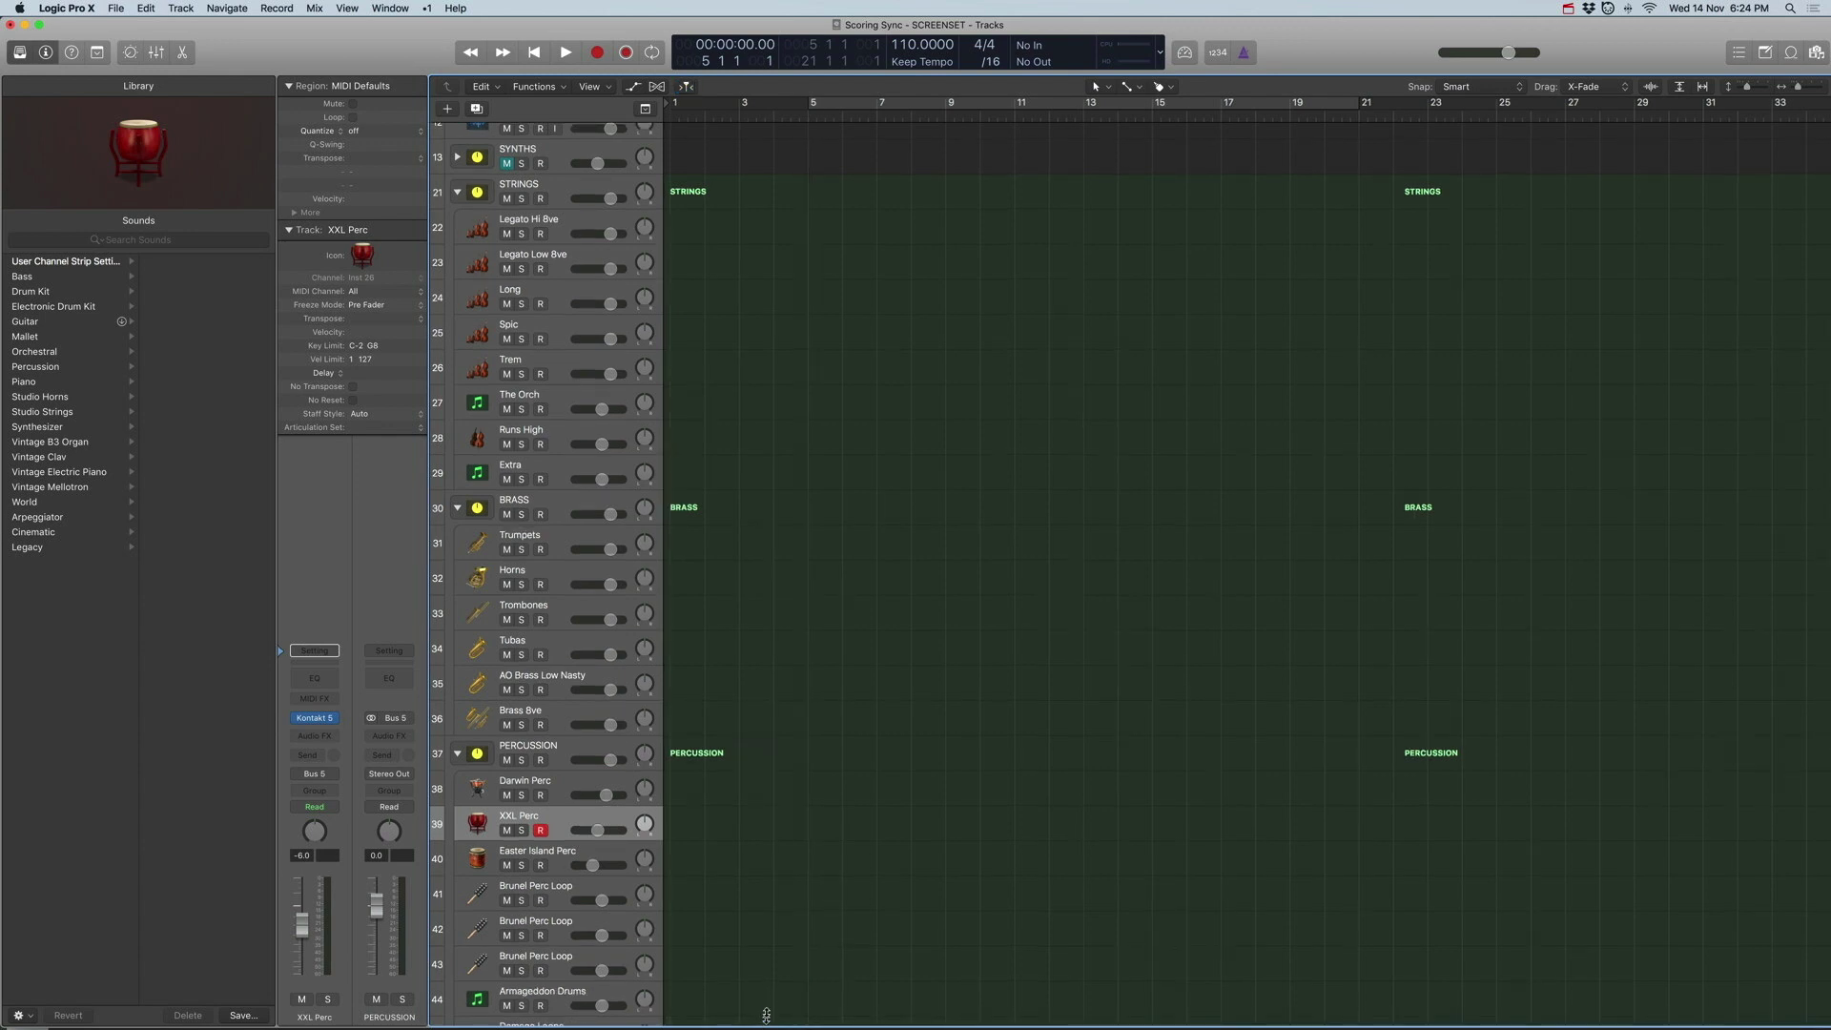
drag(766, 1016, 767, 597)
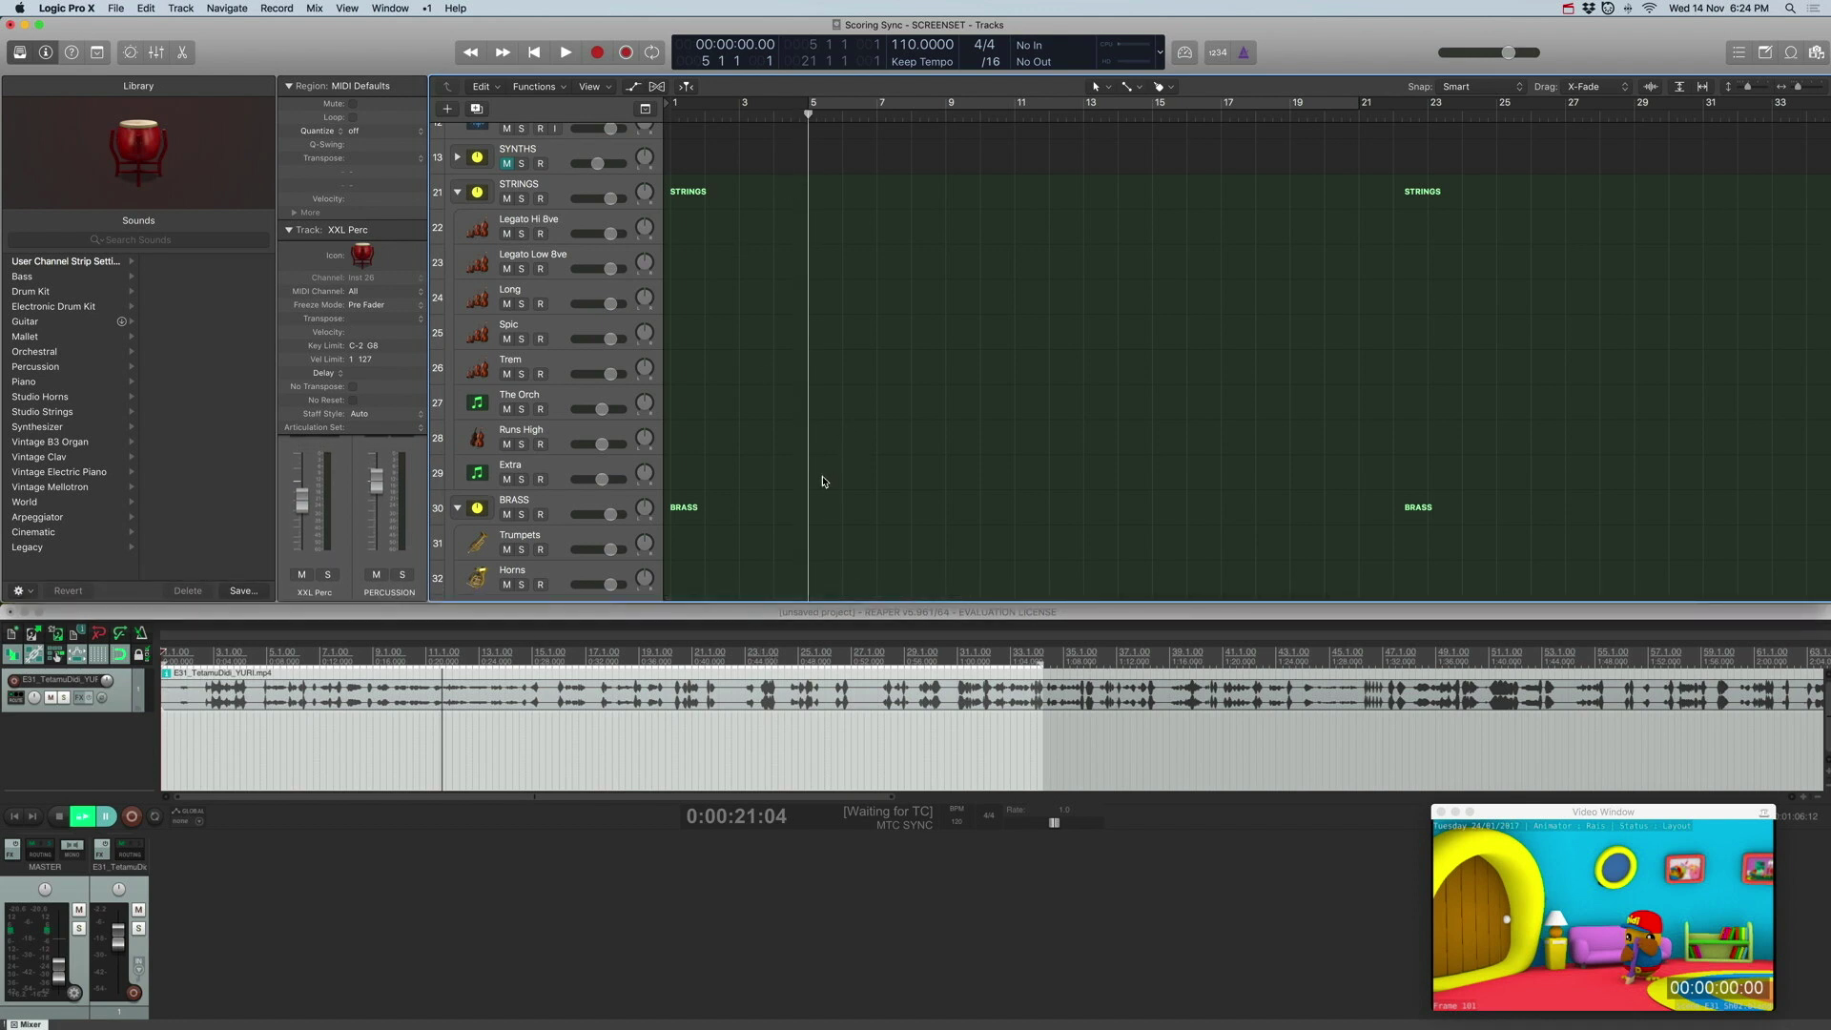
key(space)
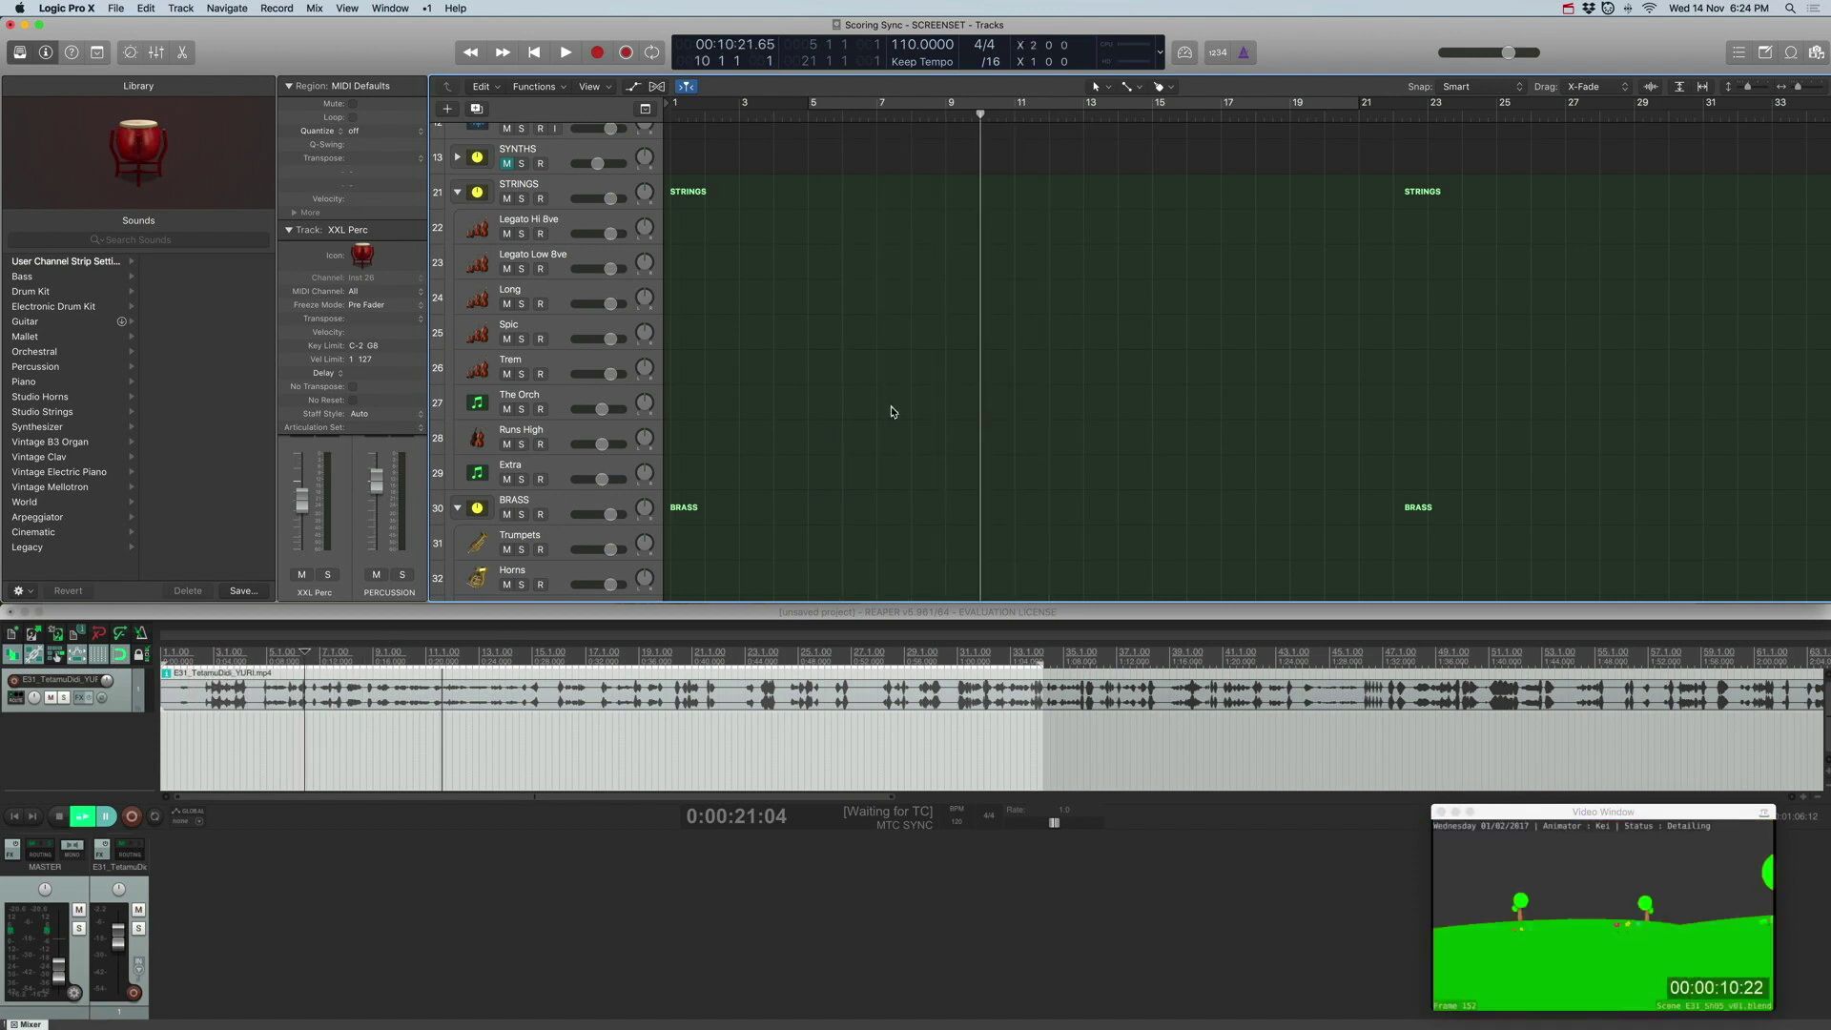
key(Return)
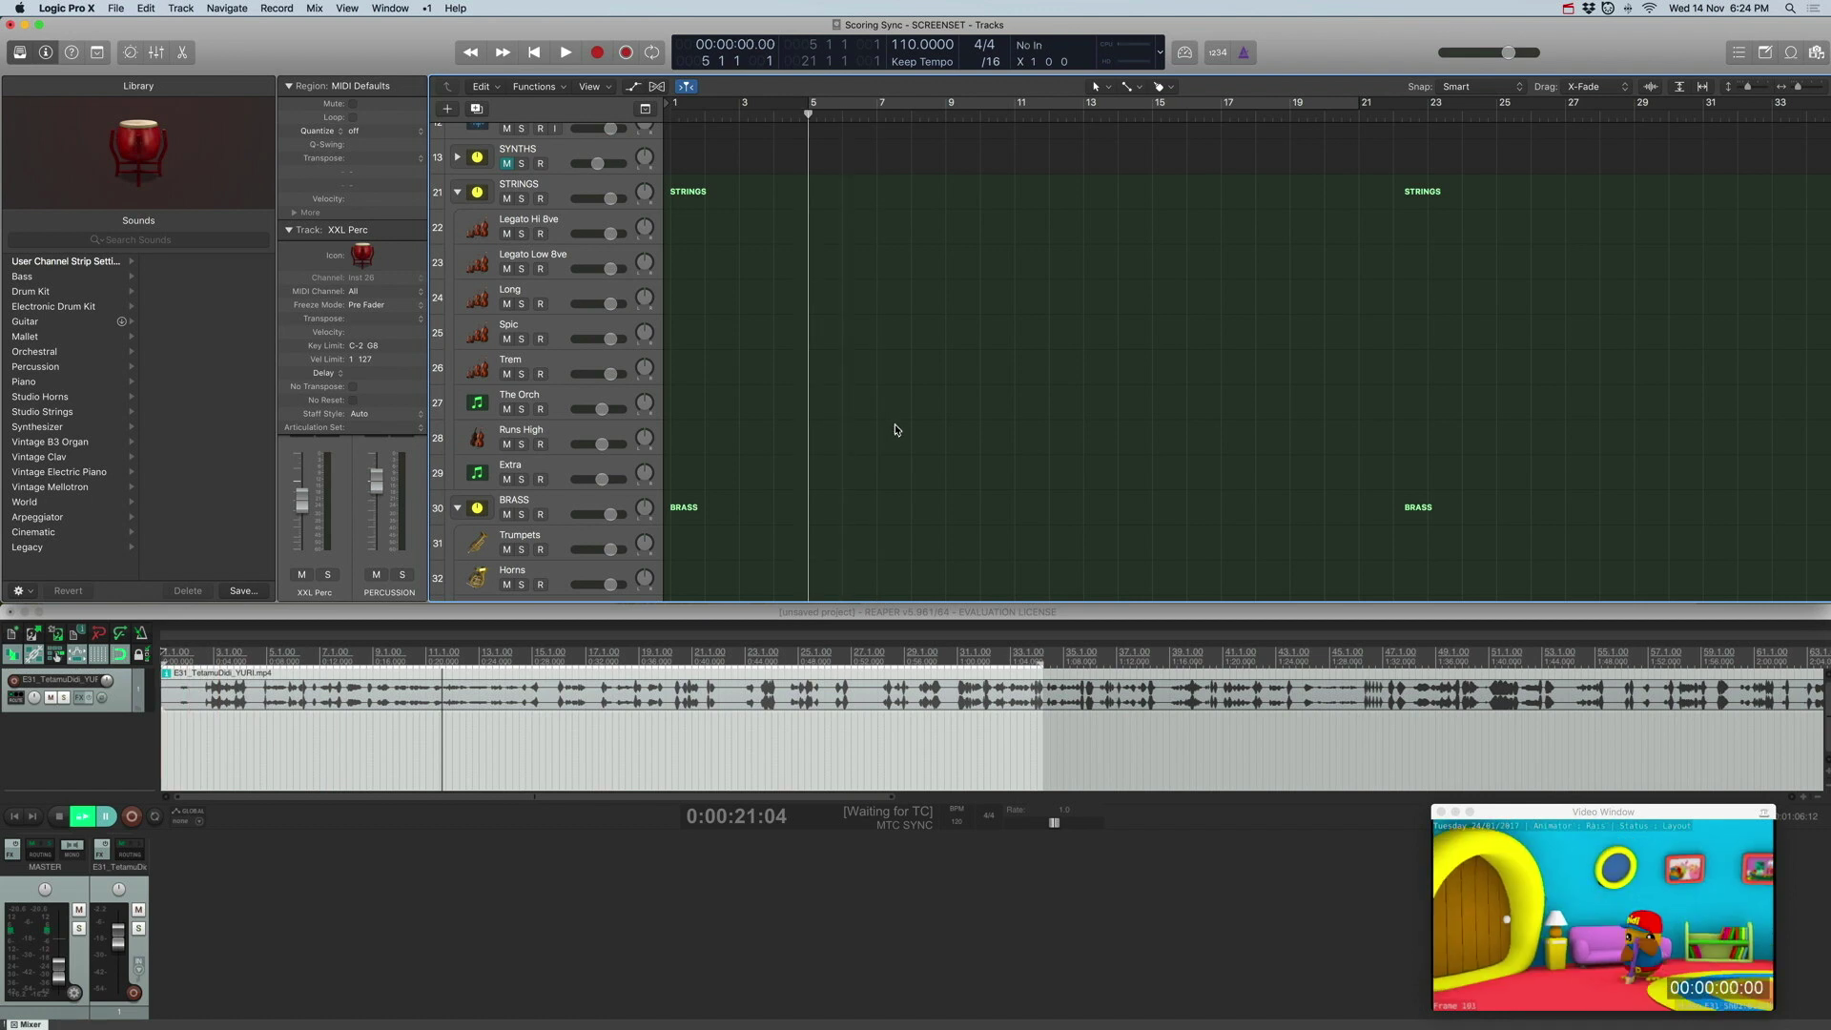
scroll(894, 430, down, 1)
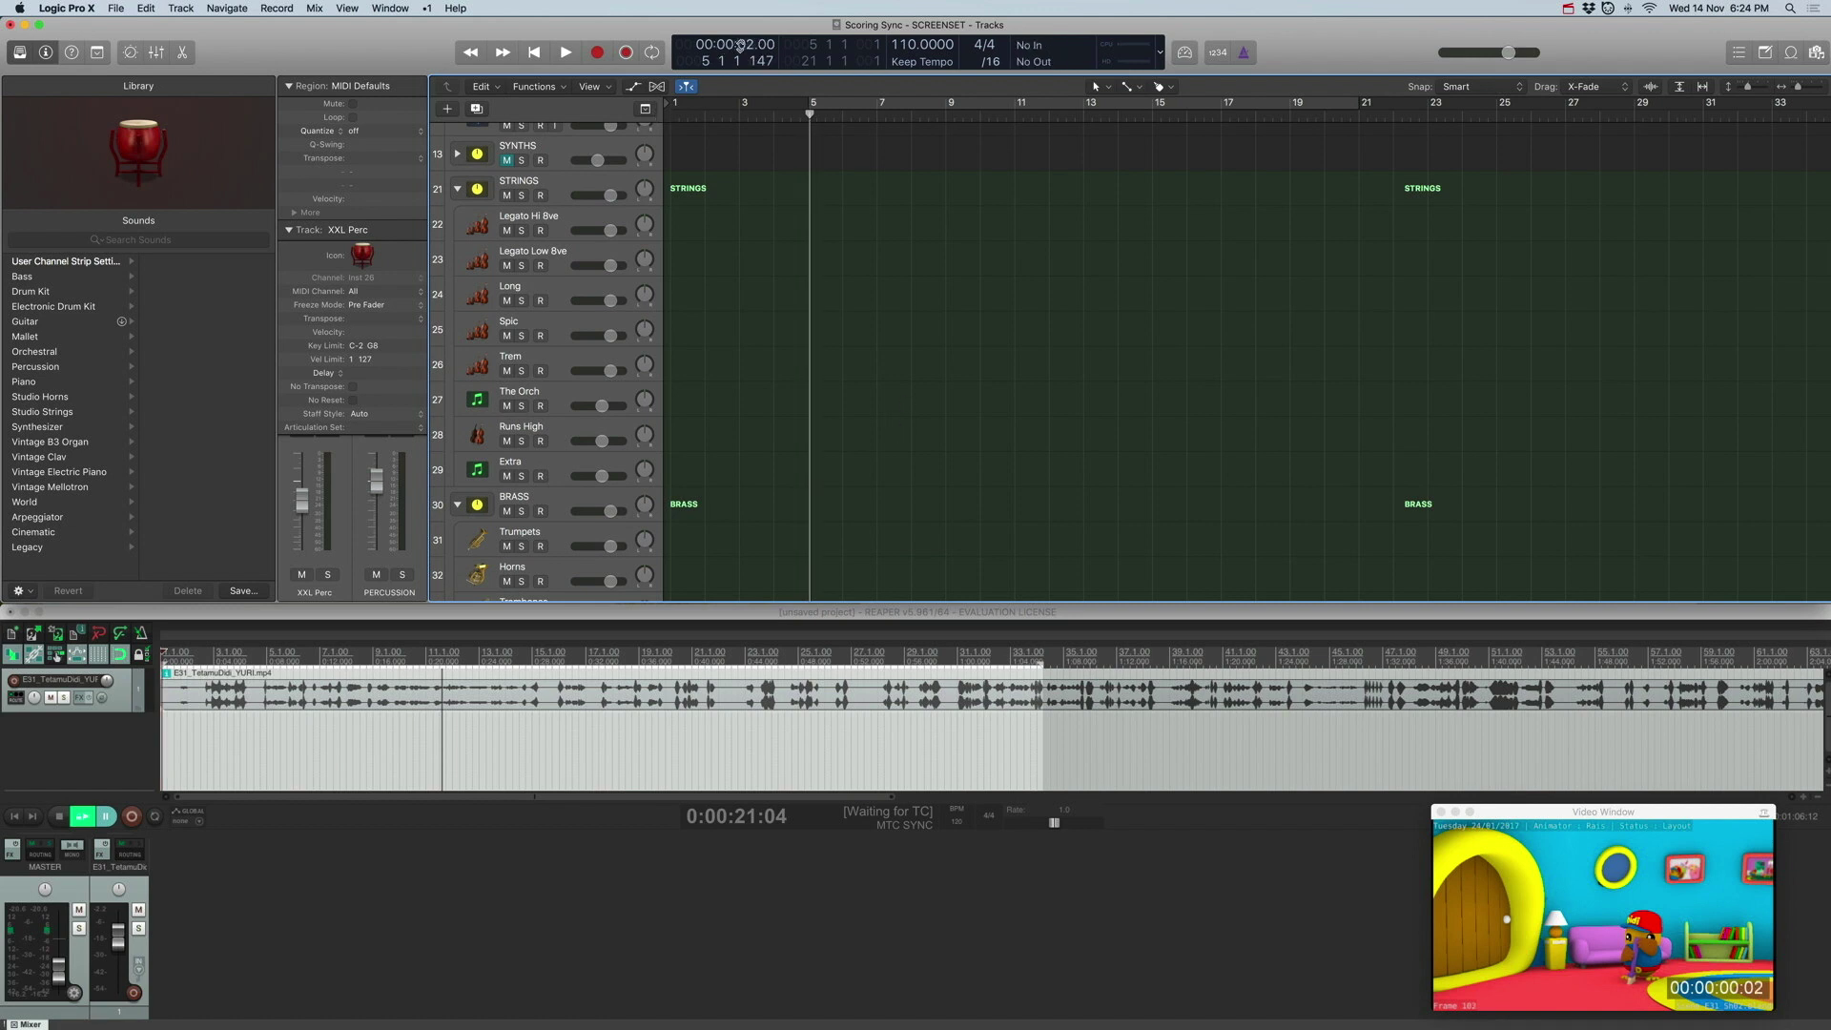
Open Logic's Giant Time Display from the LCD menu and move it to the right side
click(1159, 52)
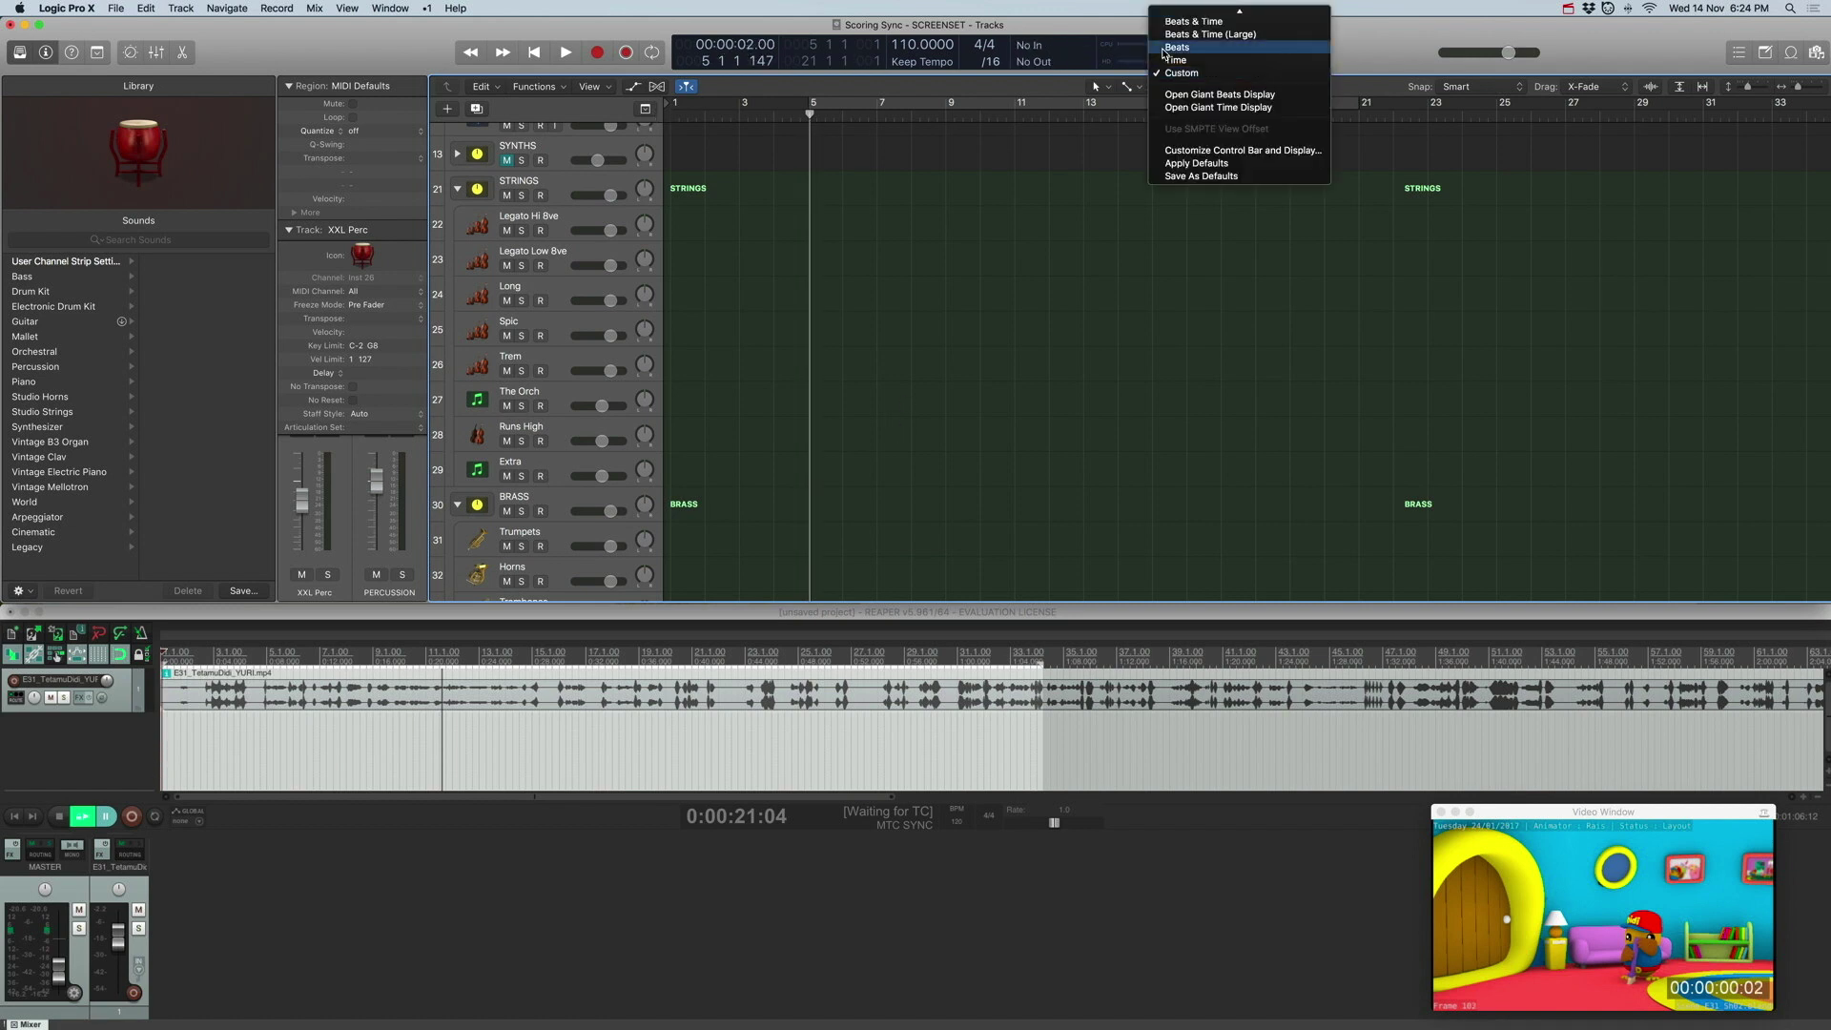
click(1177, 108)
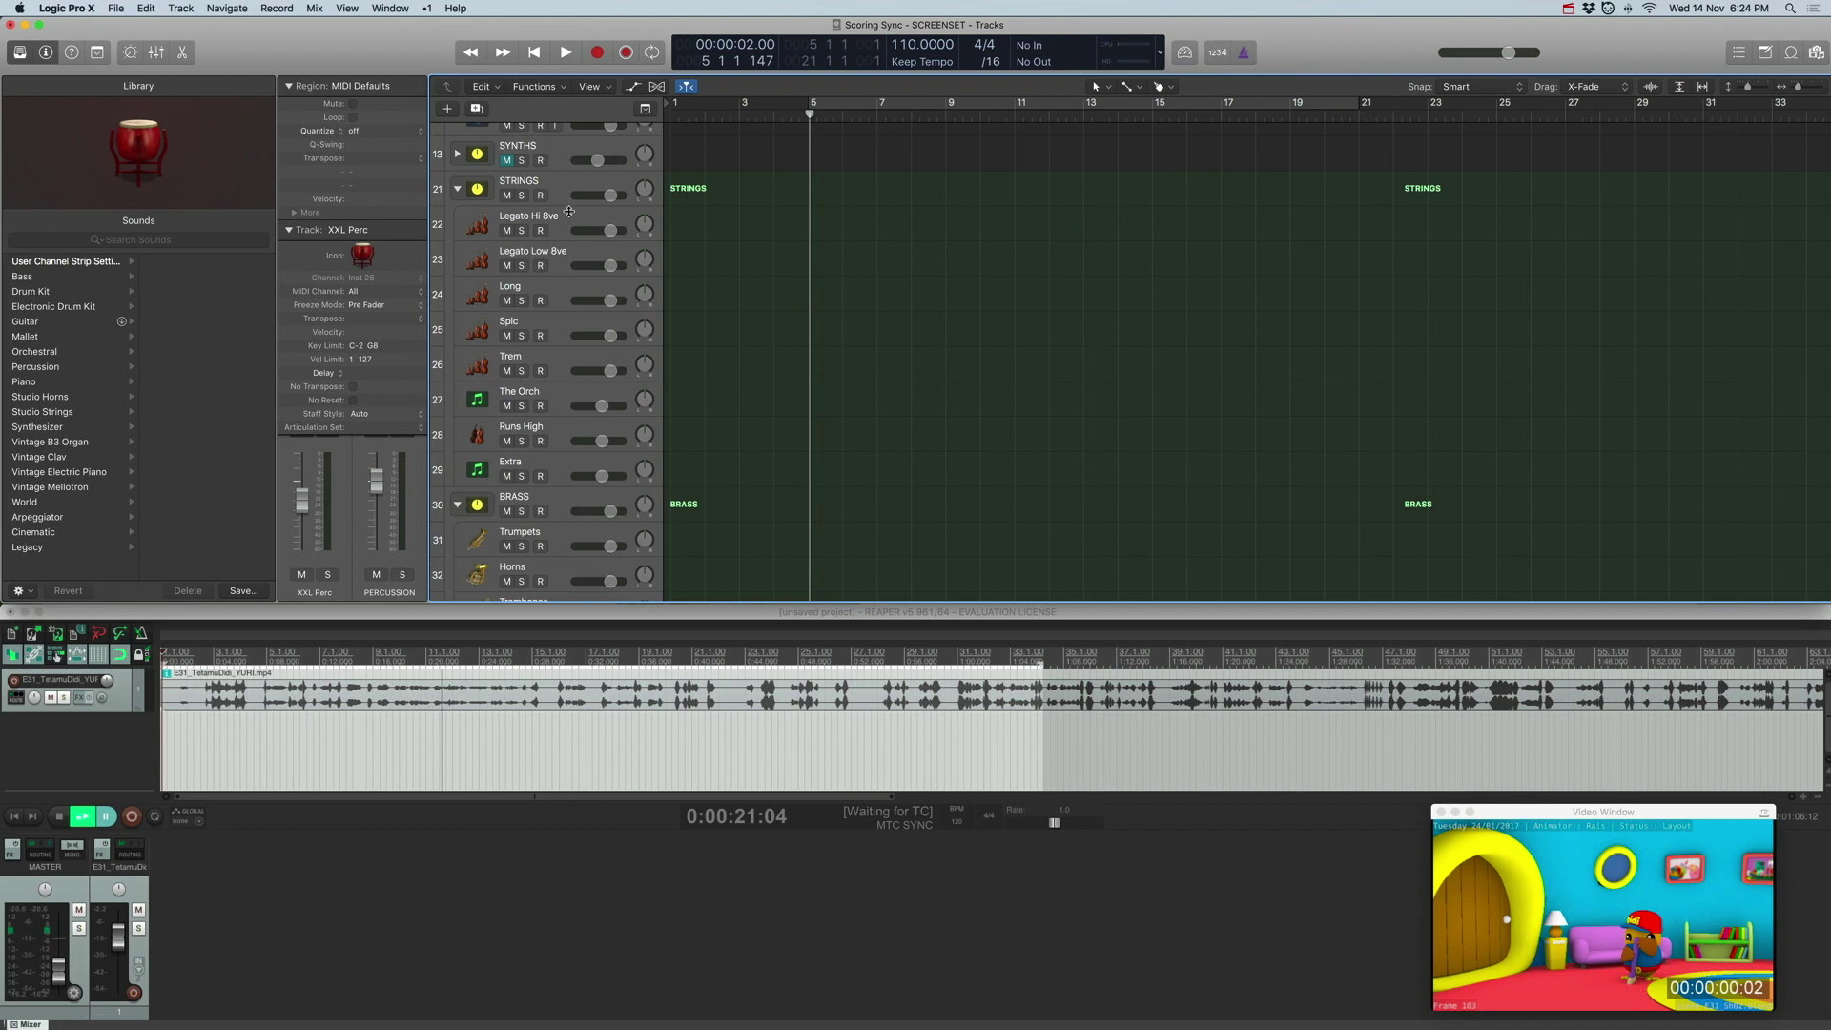
drag(326, 465, 1432, 388)
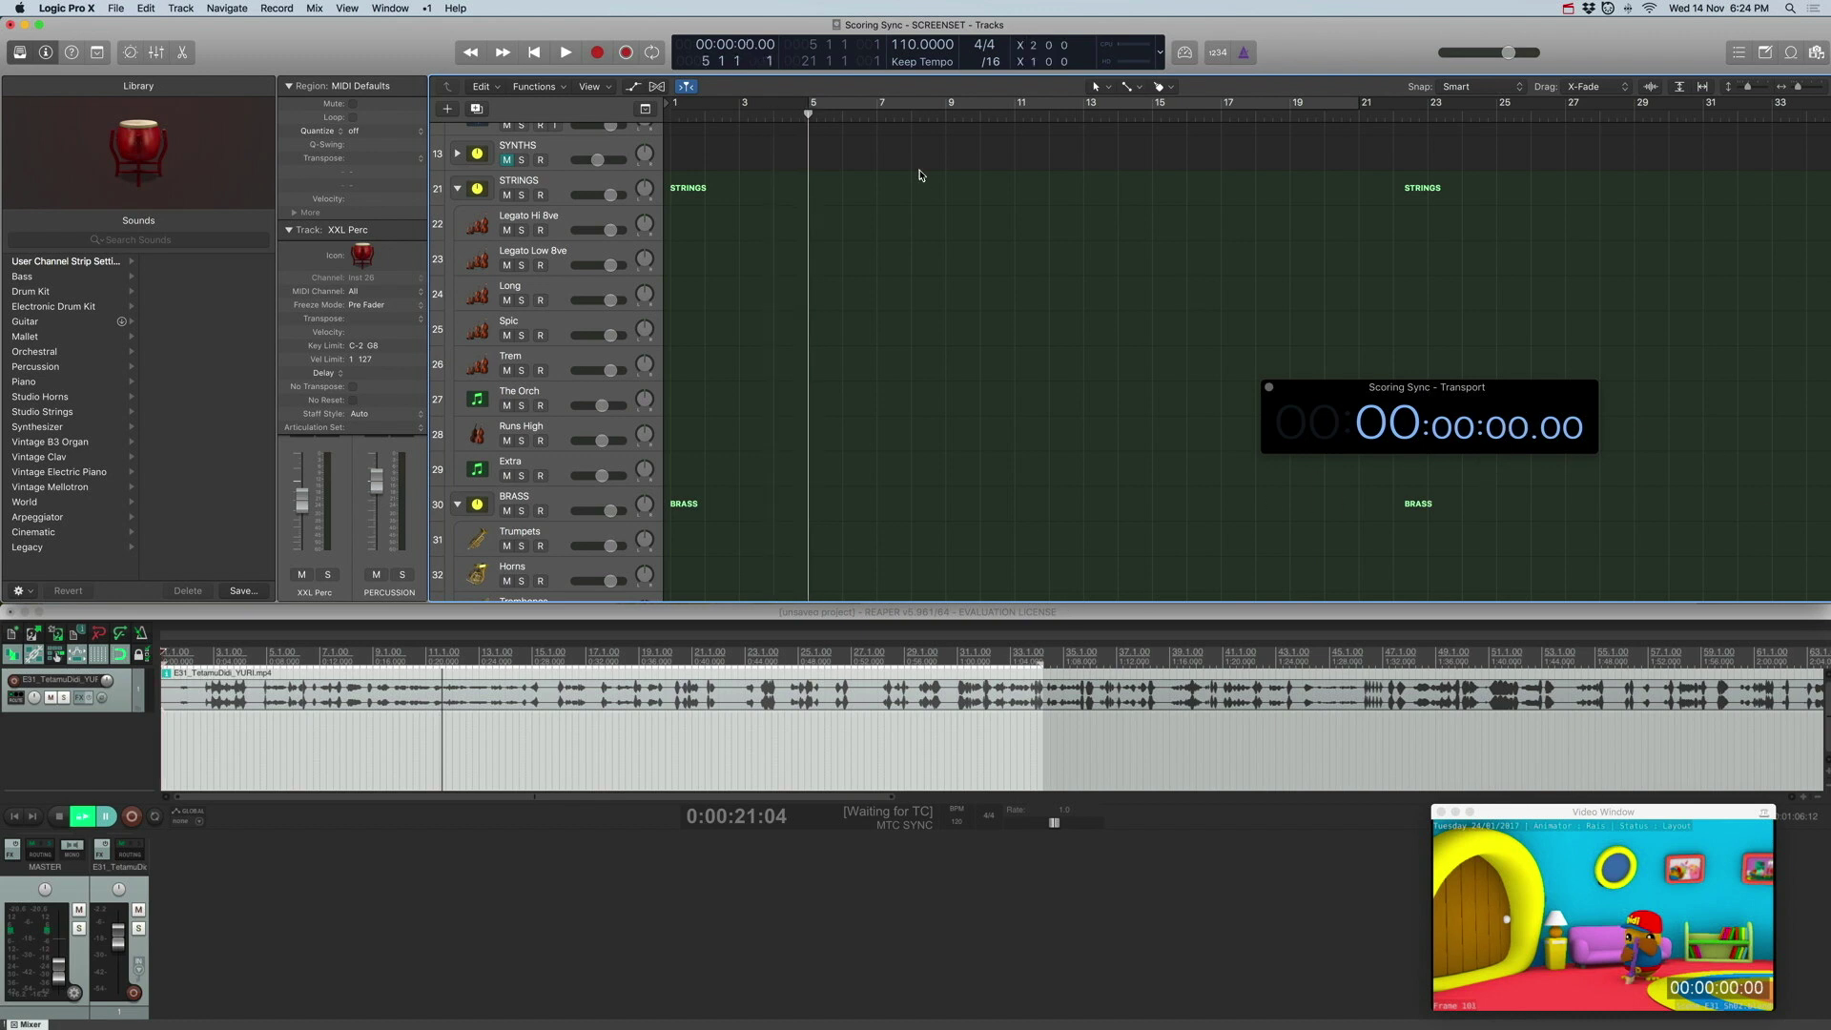
Play and stop Logic at 00:06:02.05, then reposition REAPER's Video Window up and left
key(space)
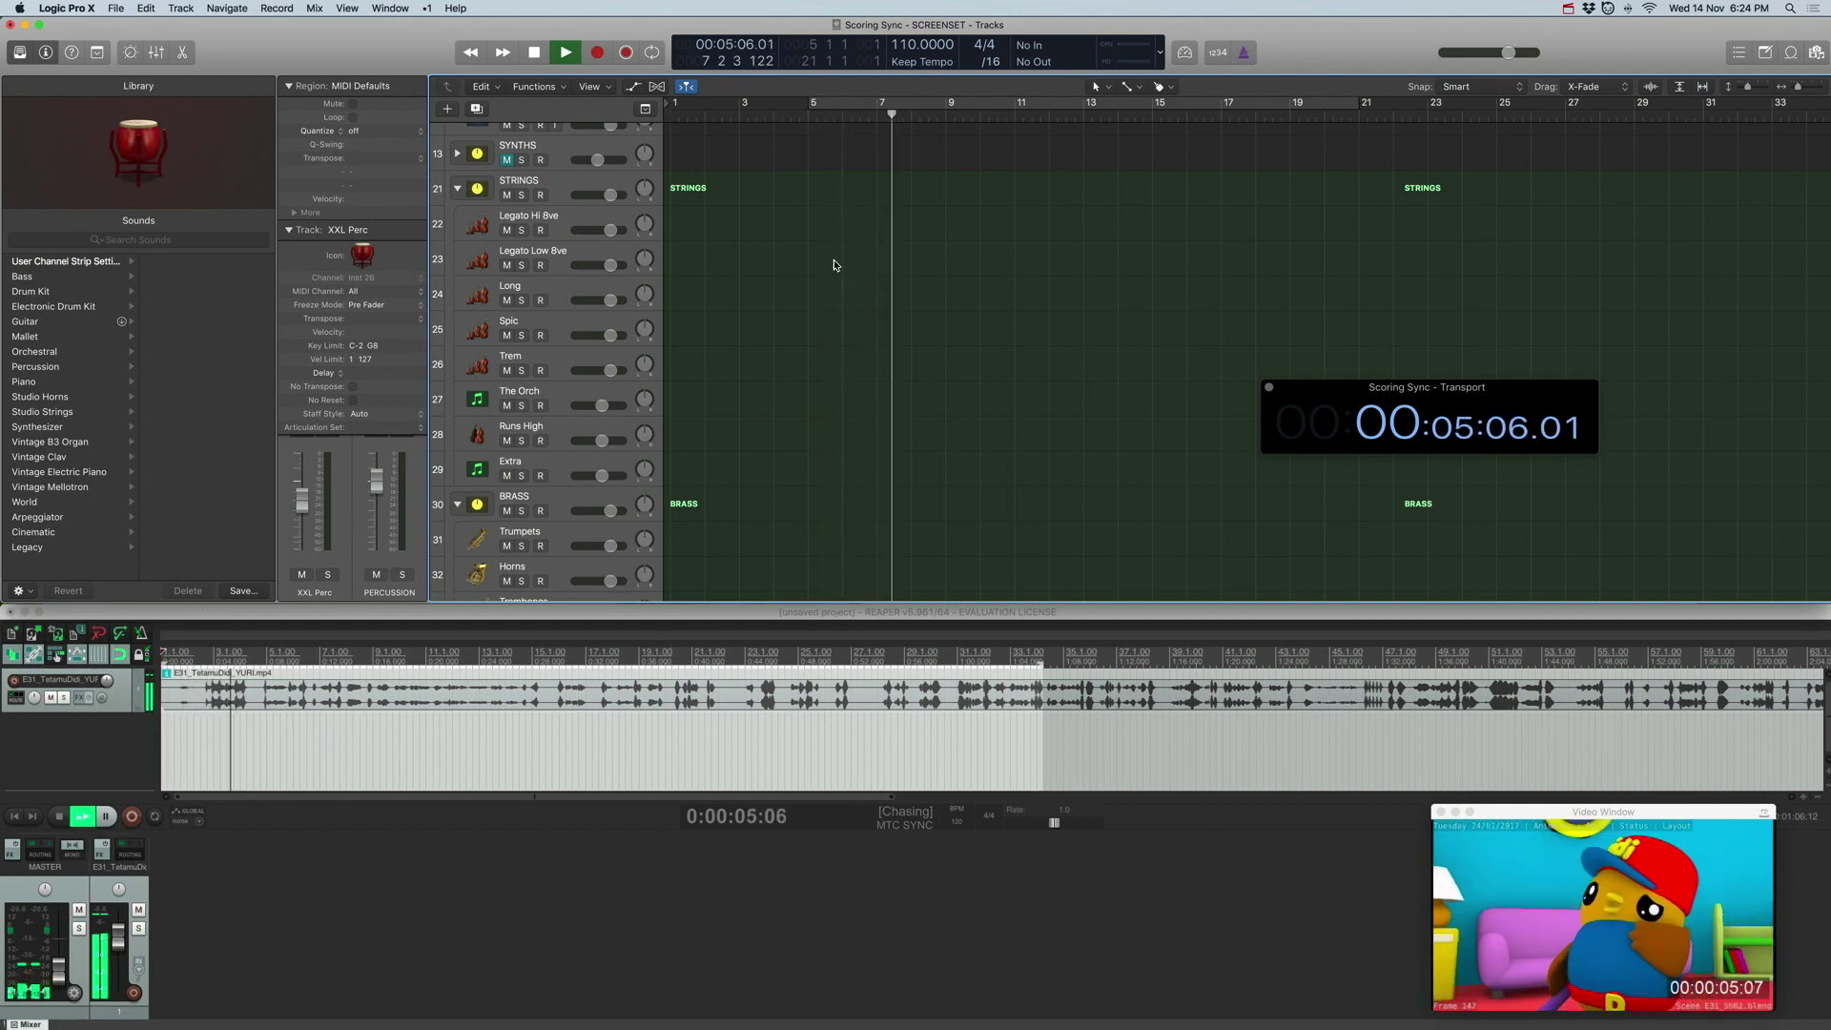
key(space)
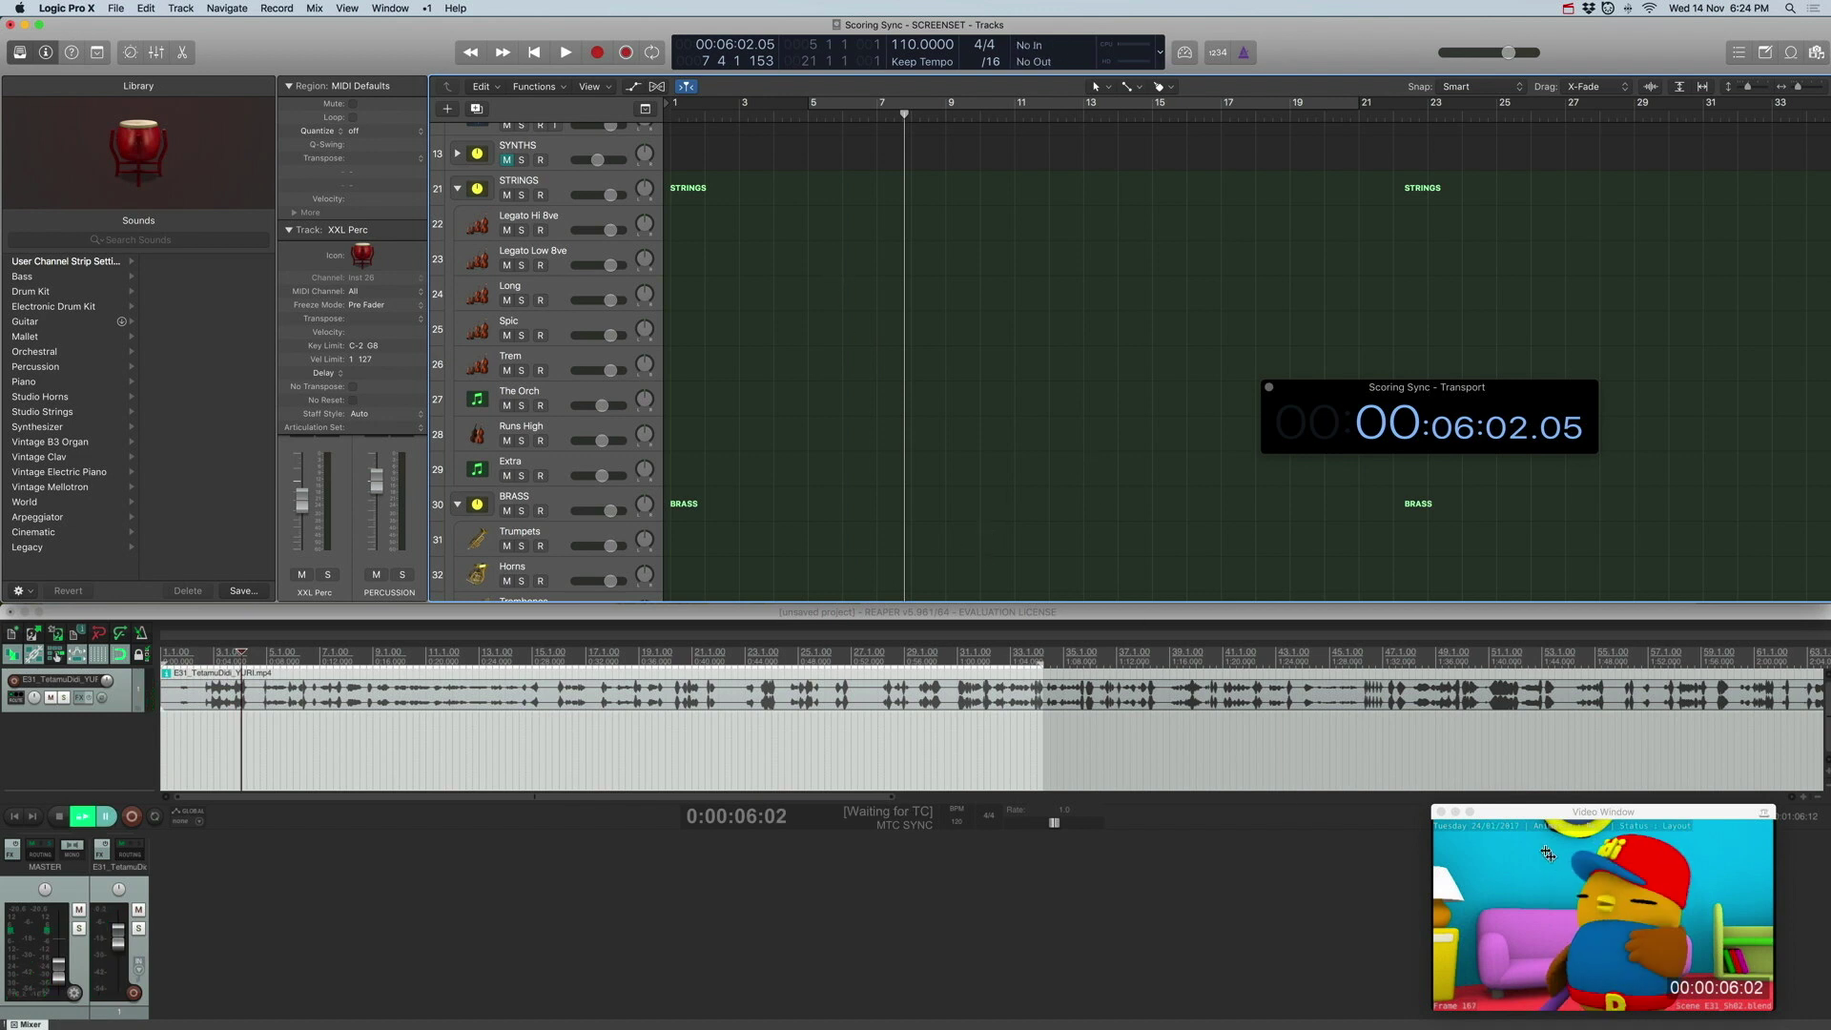
drag(1516, 813, 1365, 717)
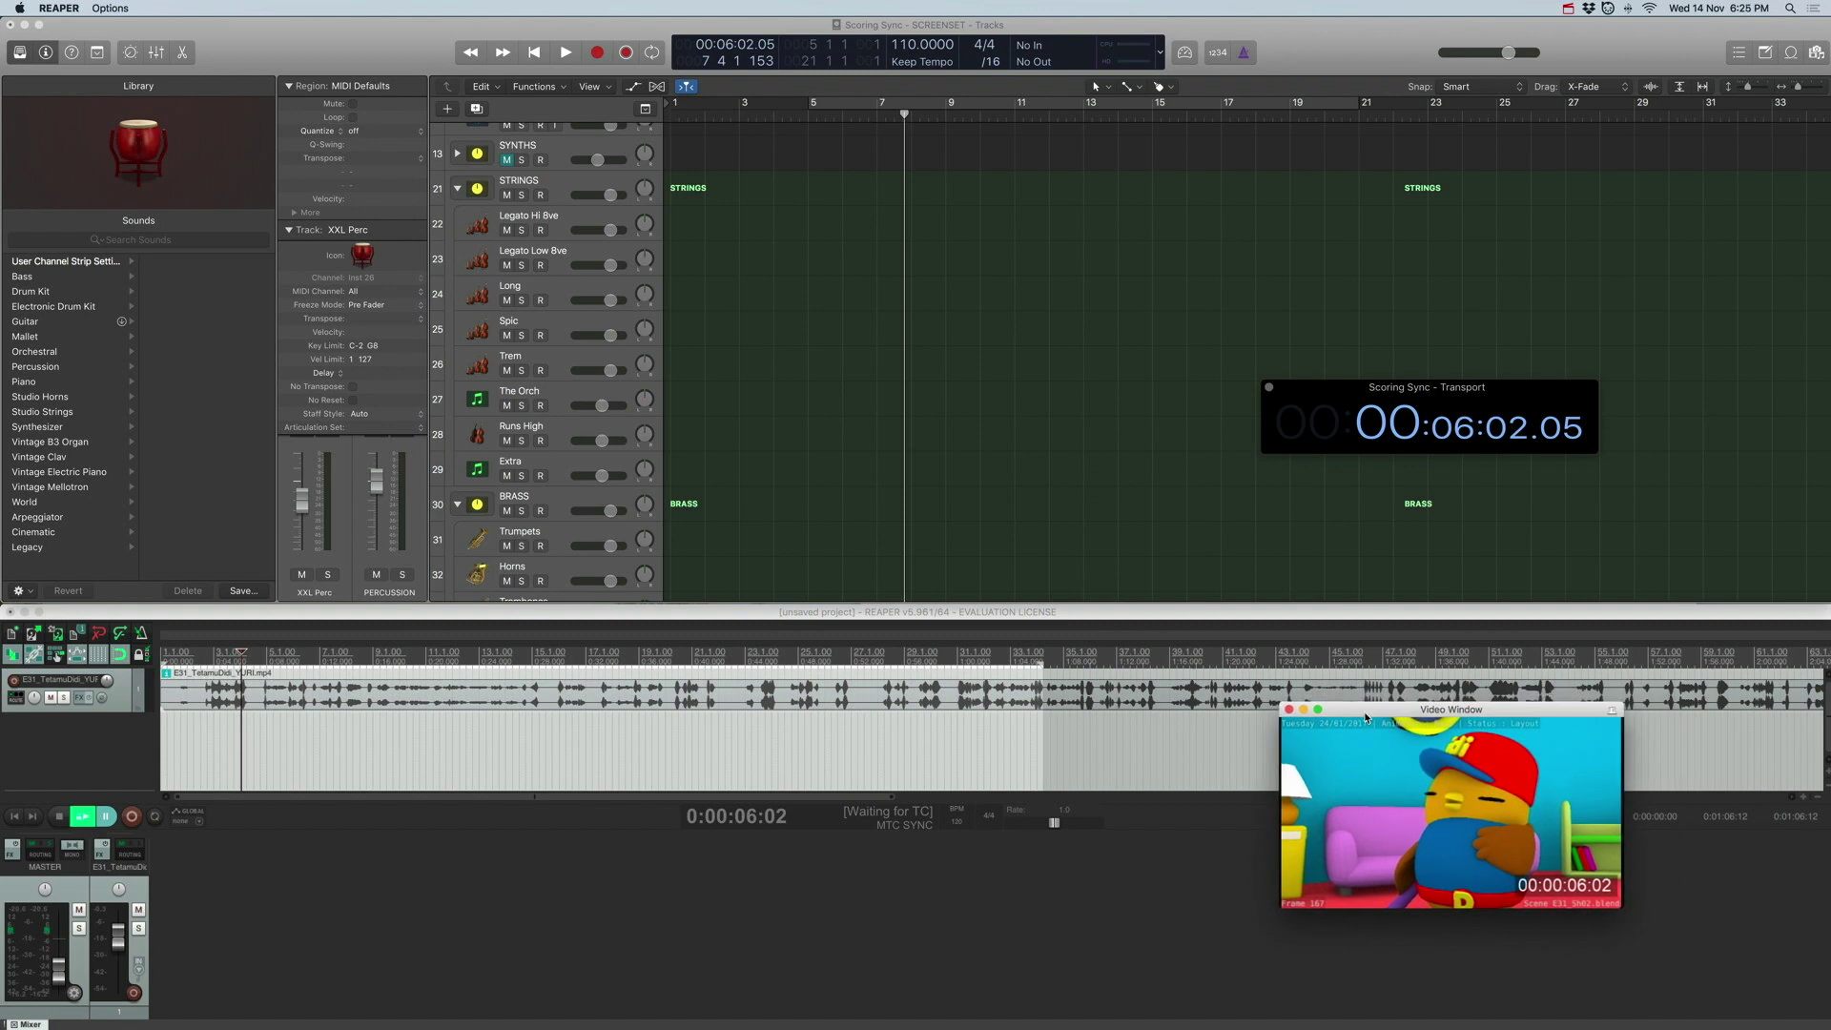
drag(1365, 717, 1363, 728)
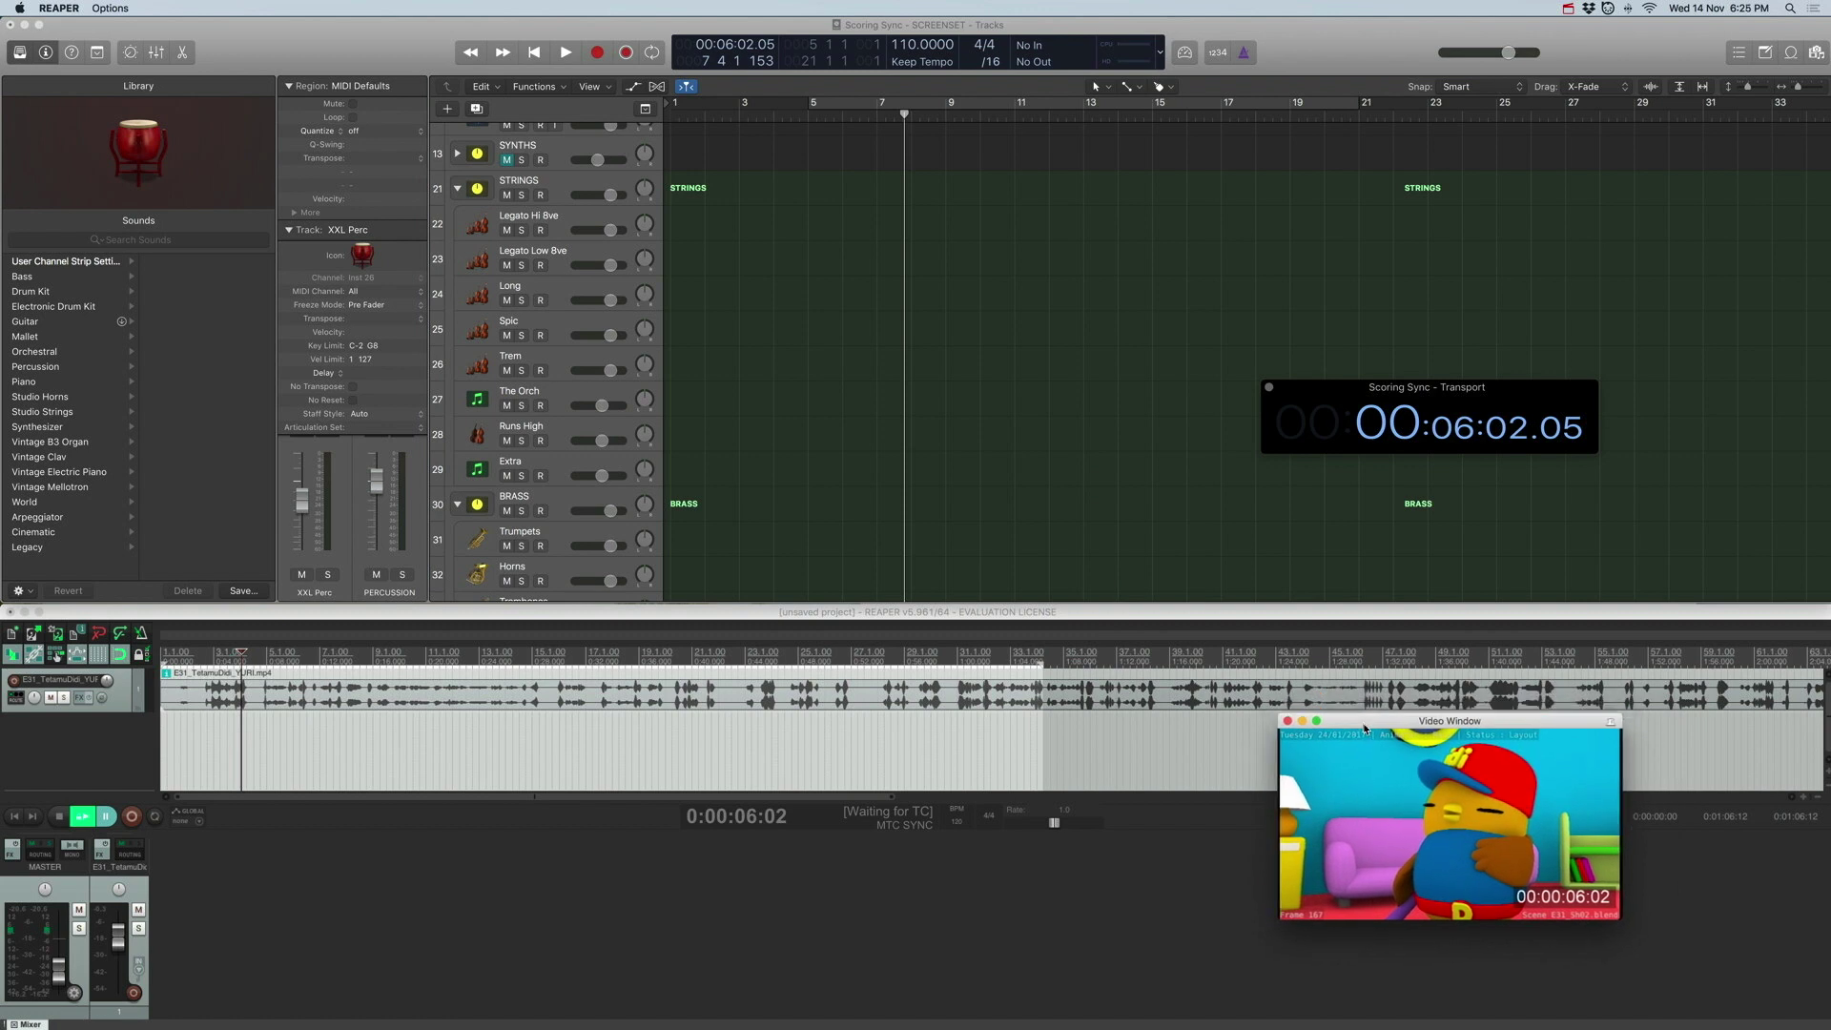